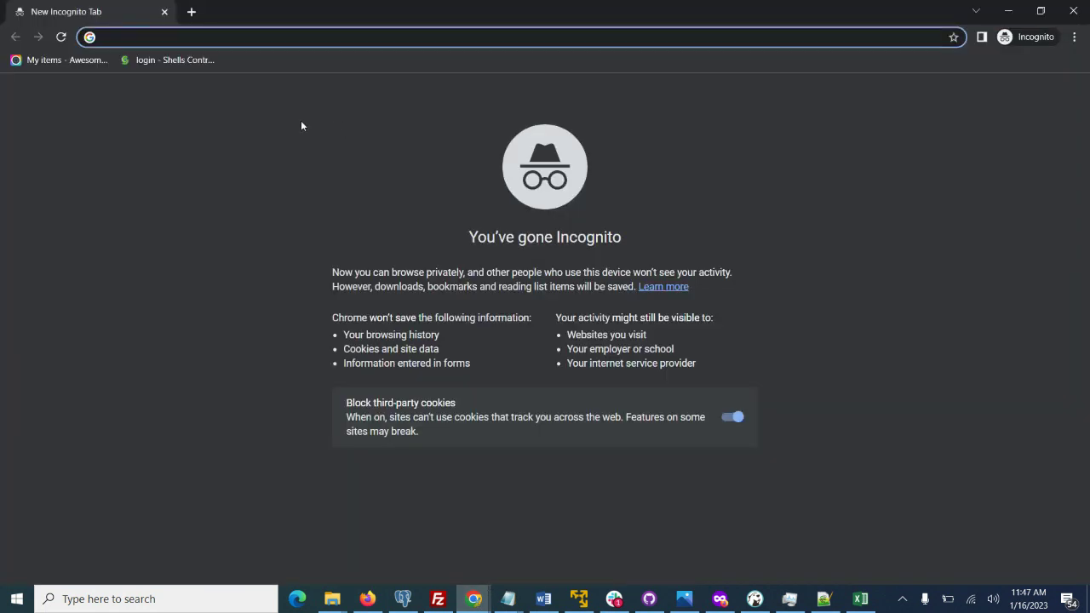
Go to odoo.sh in the private Chrome window.
{"action": "type", "text": "odoo.sh"}
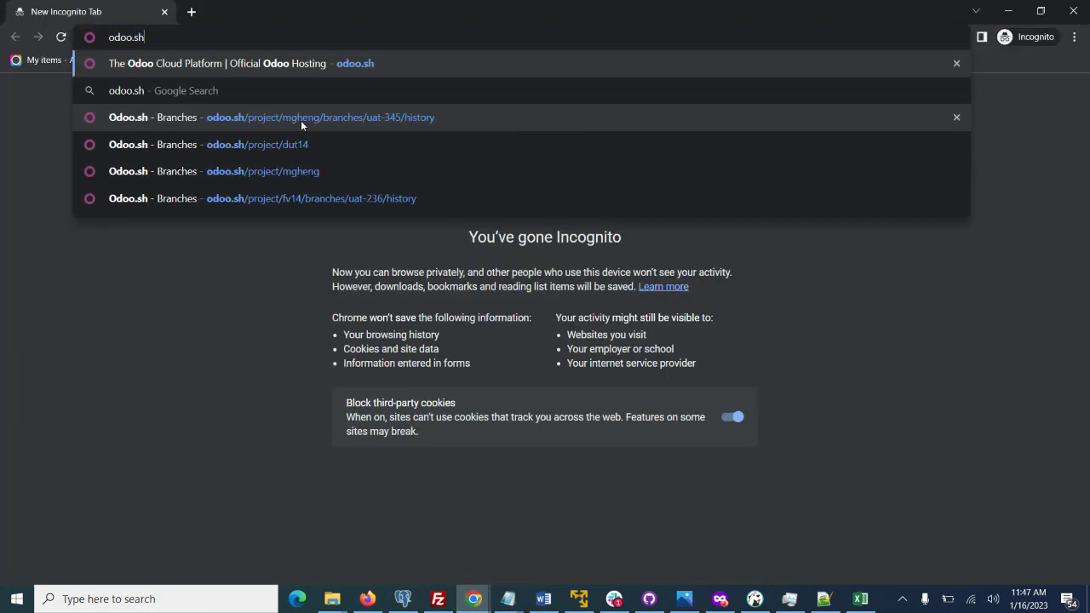
{"action": "key", "text": "Return"}
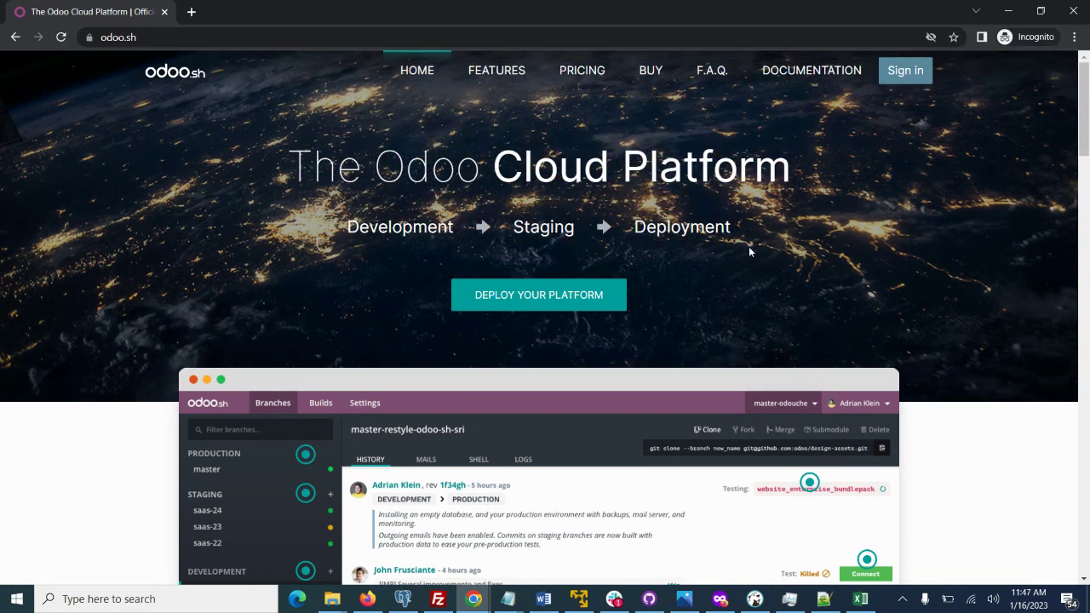
Sign in to Odoo.sh through GitHub with the account username and password.
{"action": "left_click", "coordinate": [907, 74]}
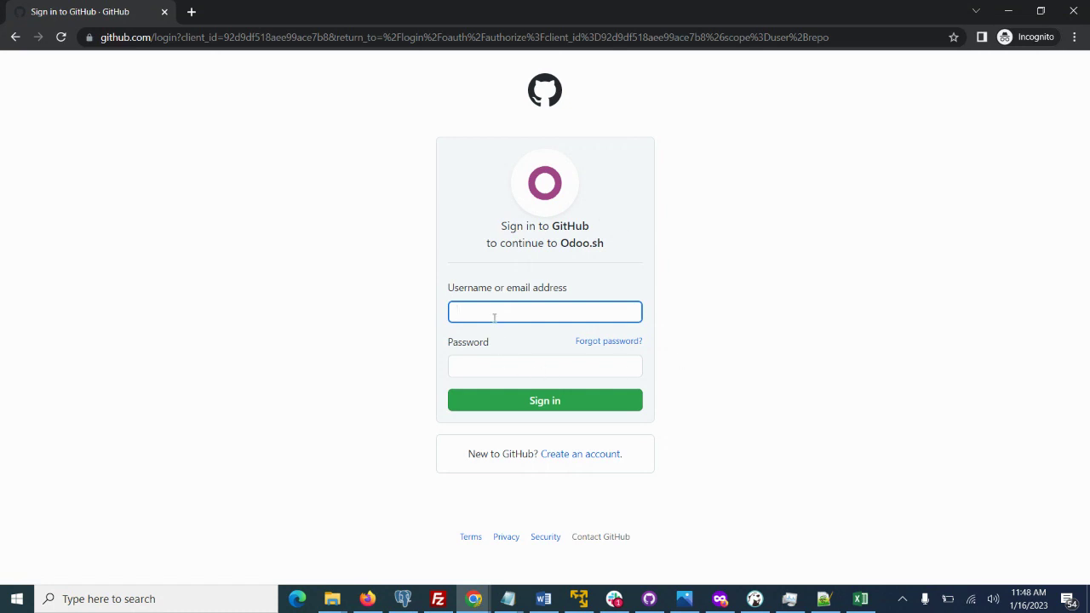
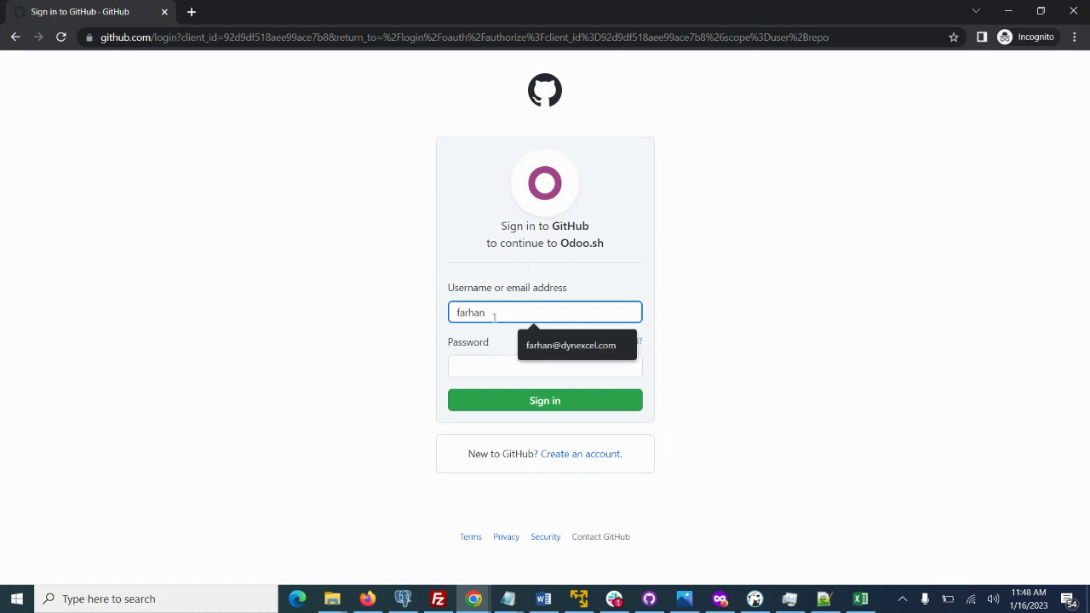
{"action": "key", "text": "Tab"}
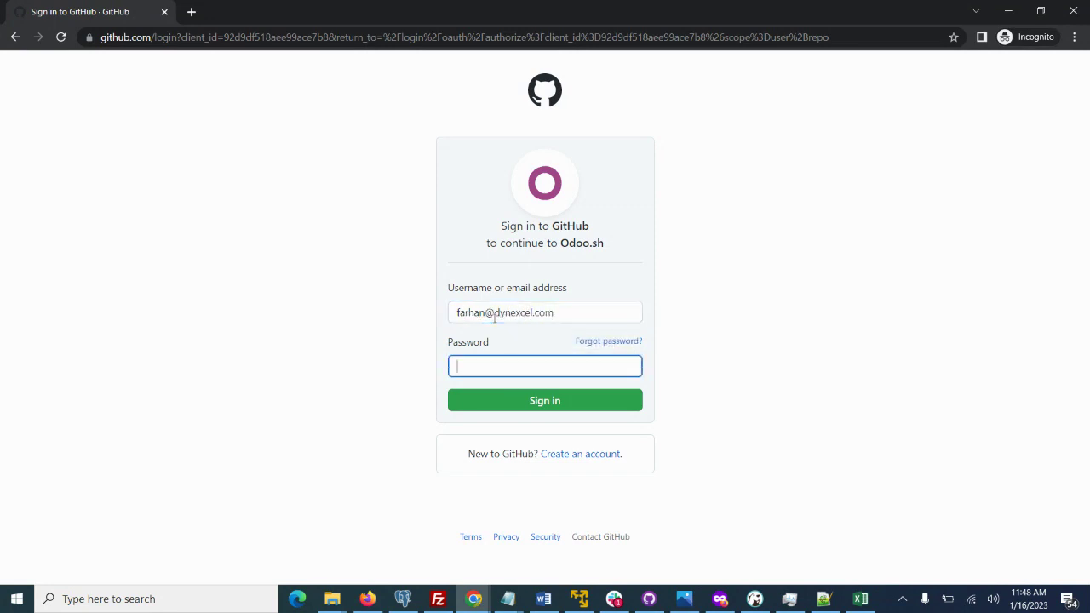
{"action": "type", "text": "•••••••"}
{"action": "key", "text": "Return"}
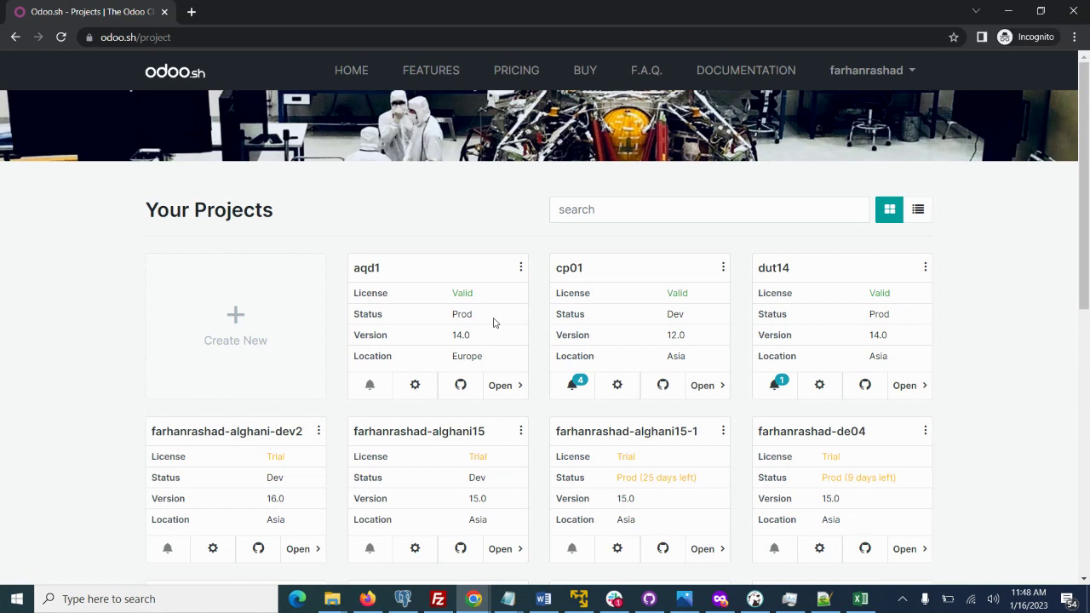
Scroll through the project cards and open the de202 project's branches.
{"action": "triple_click", "coordinate": [217, 212]}
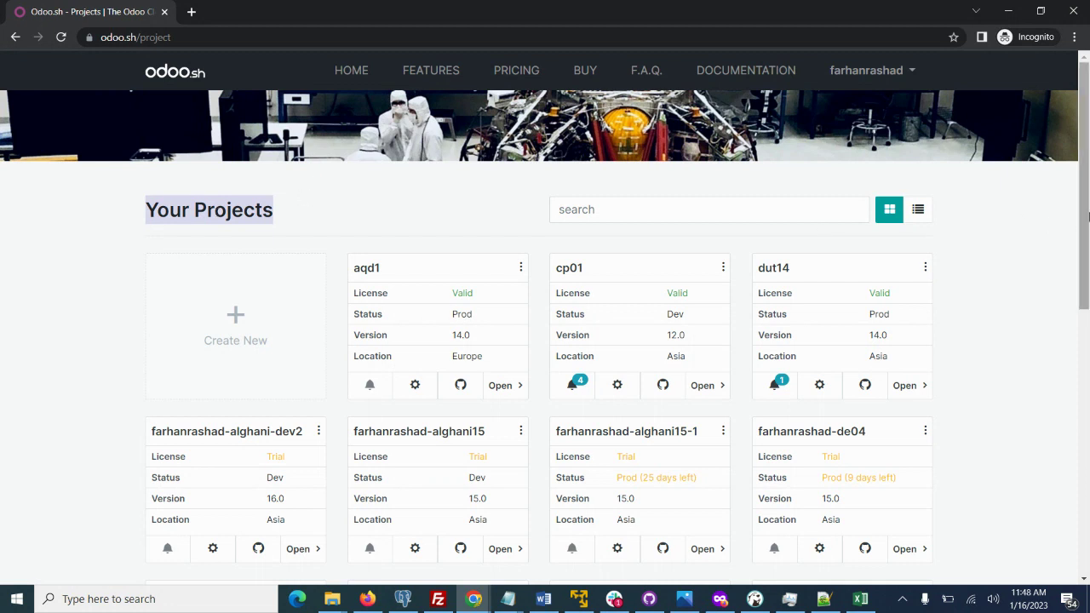
{"action": "left_click_drag", "start_coordinate": [1088, 217], "coordinate": [1088, 505]}
{"action": "scroll", "coordinate": [1055, 360], "scroll_direction": "up", "scroll_amount": 6}
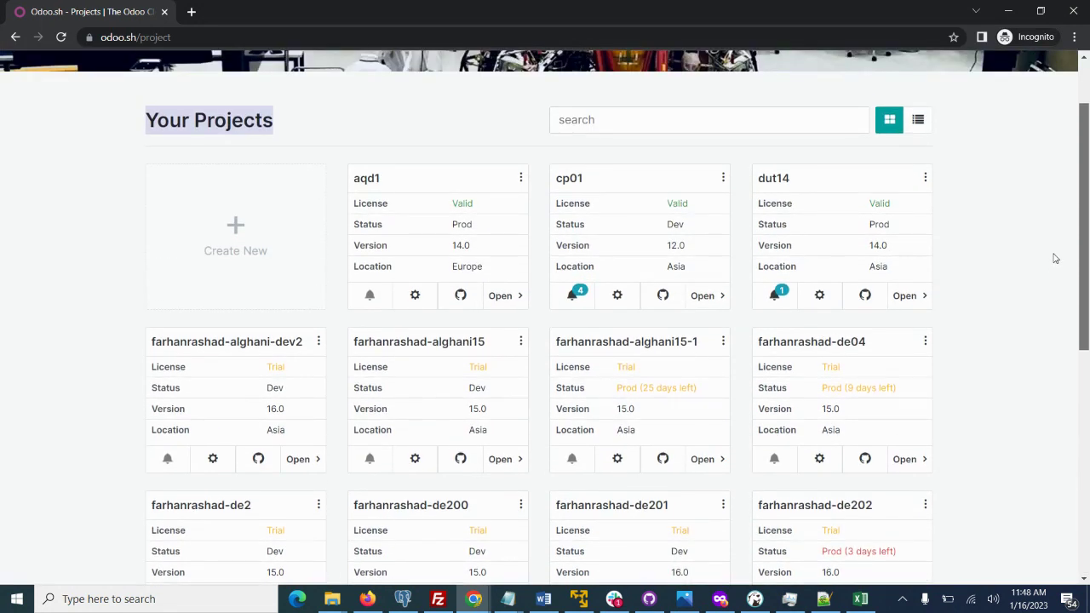
{"action": "scroll", "coordinate": [1055, 258], "scroll_direction": "down", "scroll_amount": 1}
{"action": "scroll", "coordinate": [1055, 270], "scroll_direction": "down", "scroll_amount": 2}
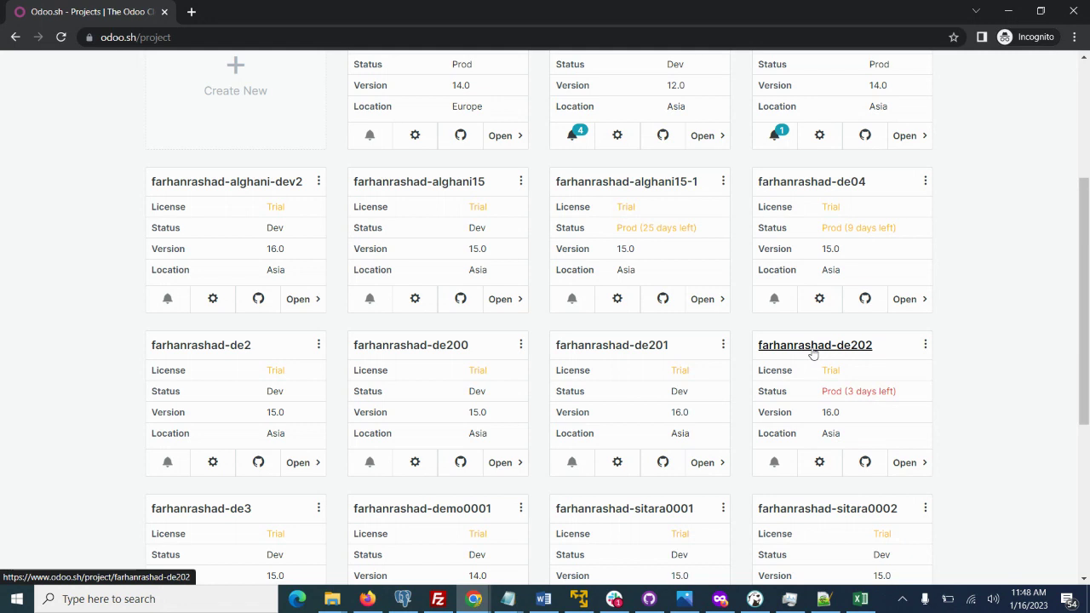
{"action": "left_click", "coordinate": [813, 349]}
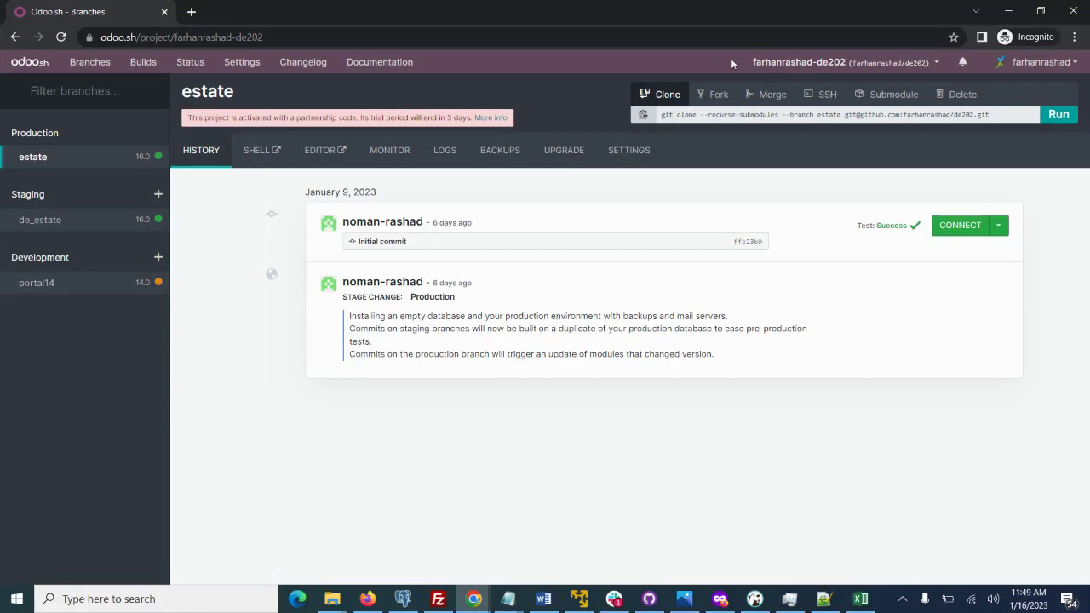
Browse the project switcher list, then choose Create new project.
{"action": "left_click", "coordinate": [868, 68]}
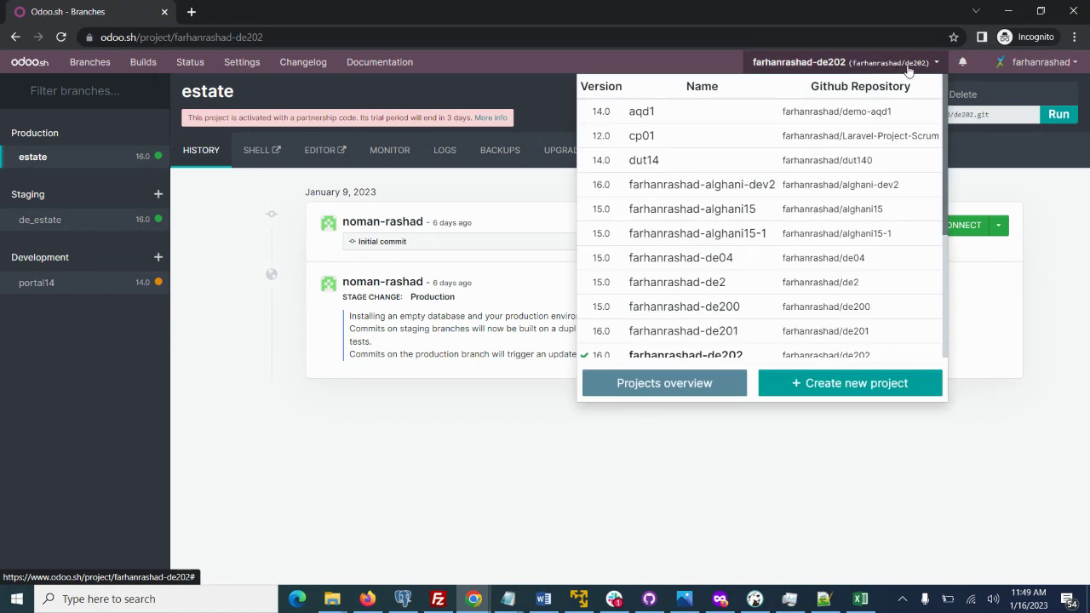
{"action": "left_click", "coordinate": [908, 69]}
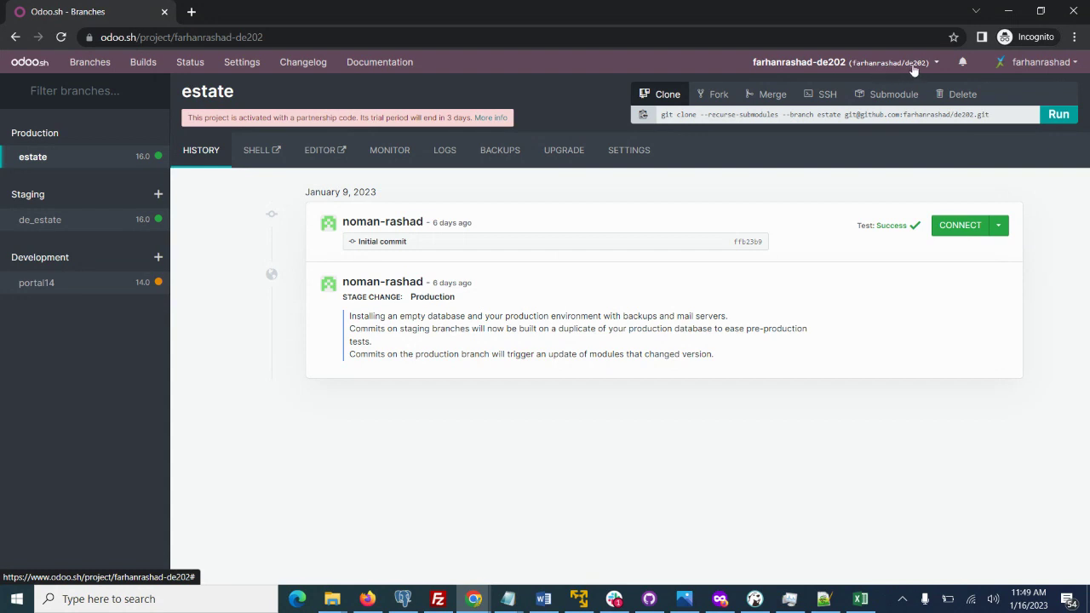
{"action": "left_click", "coordinate": [907, 68]}
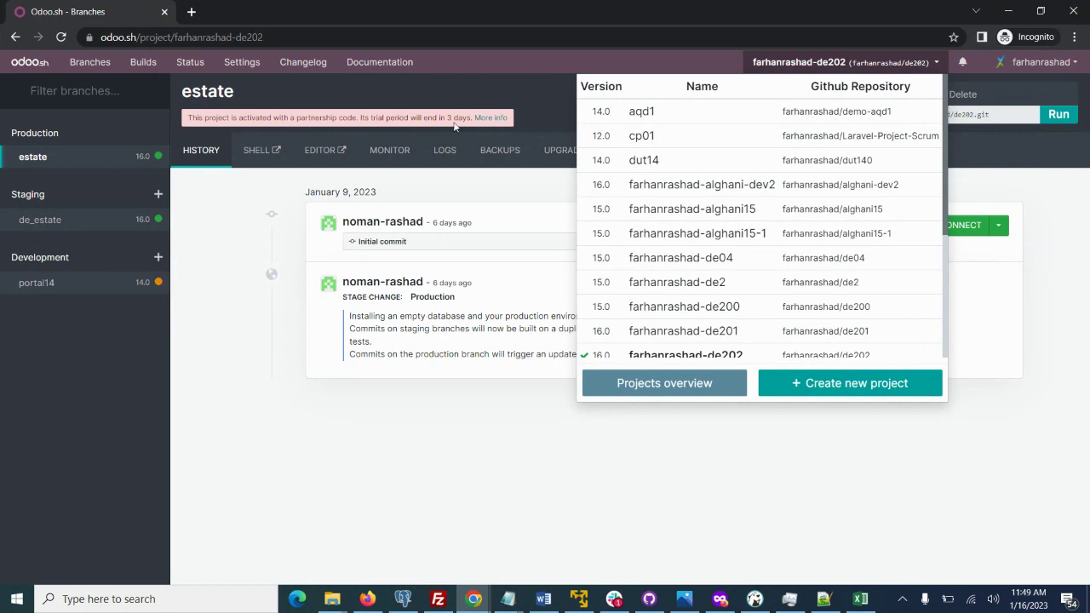
{"action": "left_click", "coordinate": [516, 99]}
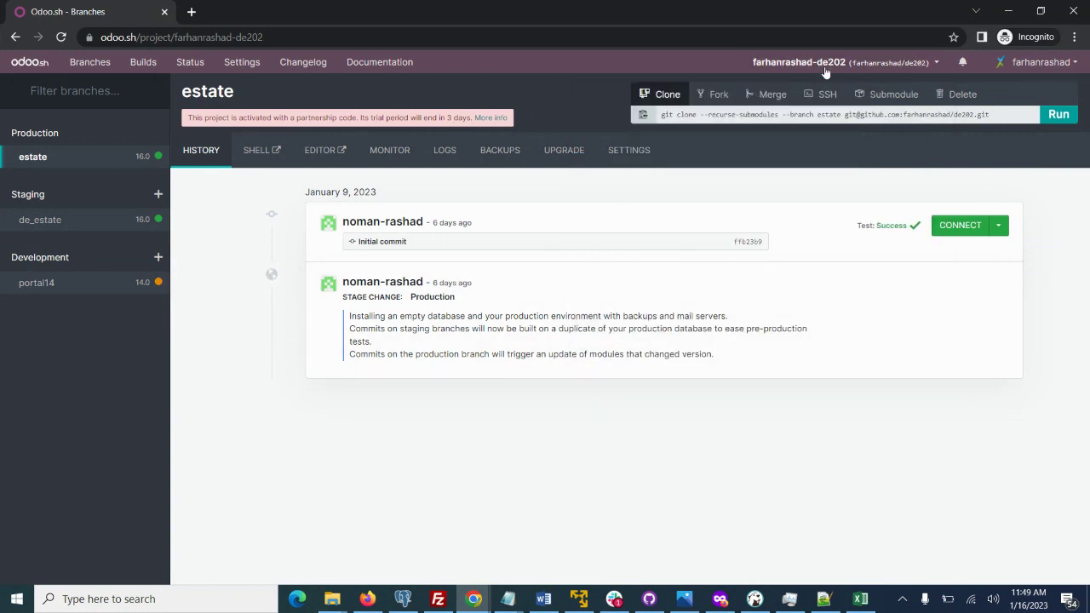
{"action": "left_click", "coordinate": [826, 65]}
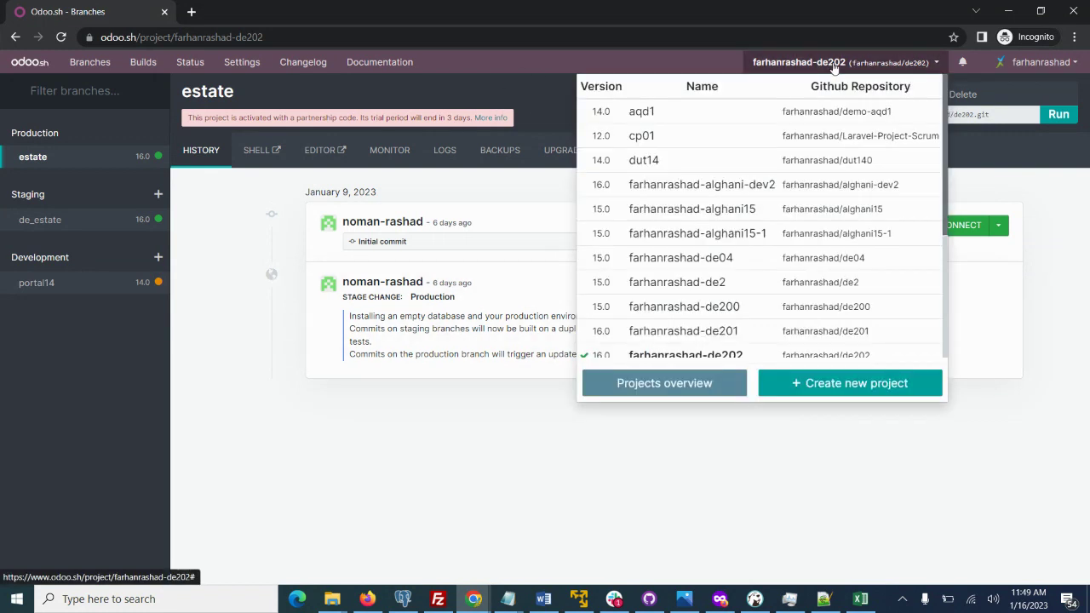
{"action": "left_click", "coordinate": [853, 384]}
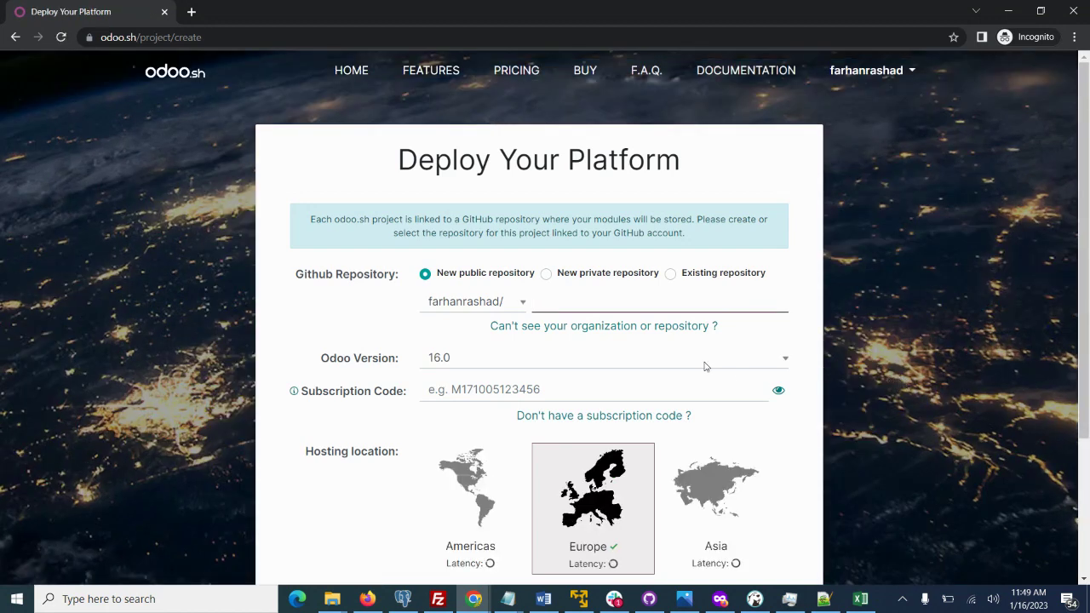
Compare the existing-repository option, then settle on a new private repository.
{"action": "left_click", "coordinate": [546, 275]}
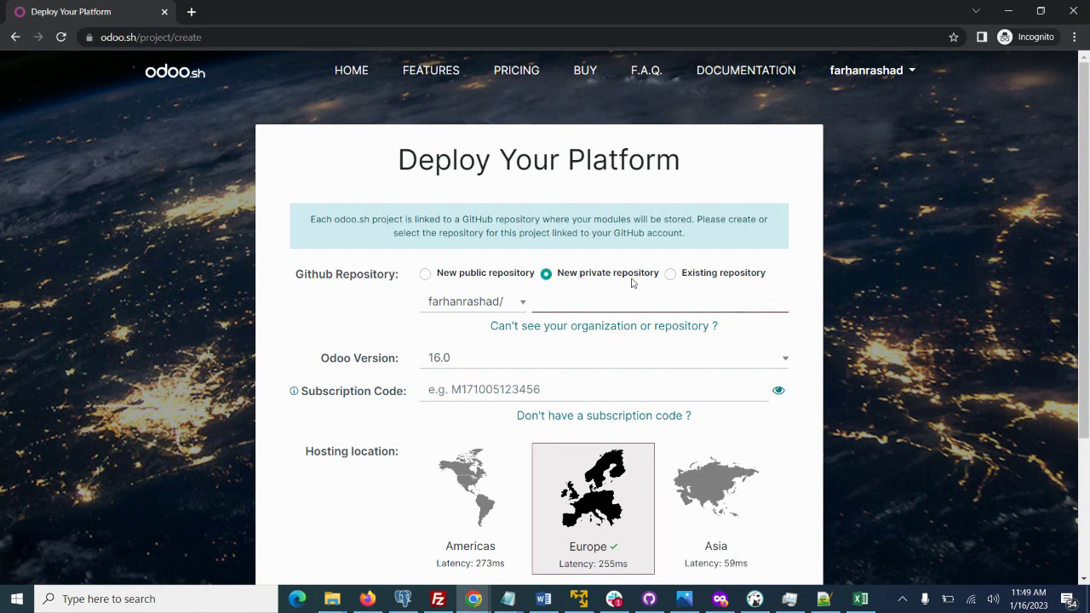
{"action": "left_click", "coordinate": [670, 274]}
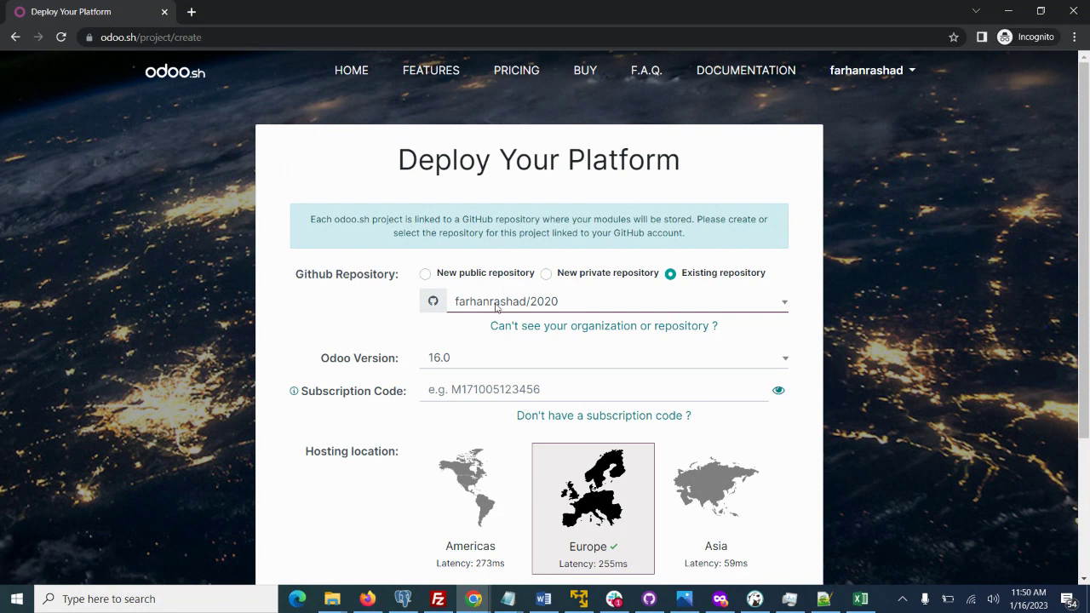
{"action": "left_click", "coordinate": [568, 303]}
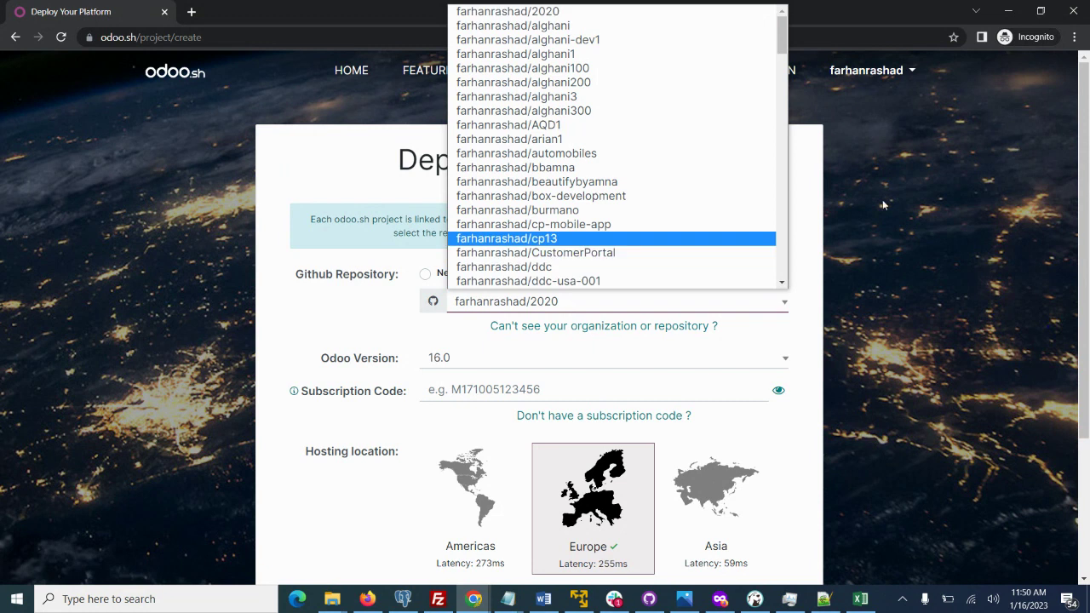
{"action": "left_click", "coordinate": [914, 201]}
{"action": "left_click", "coordinate": [546, 274]}
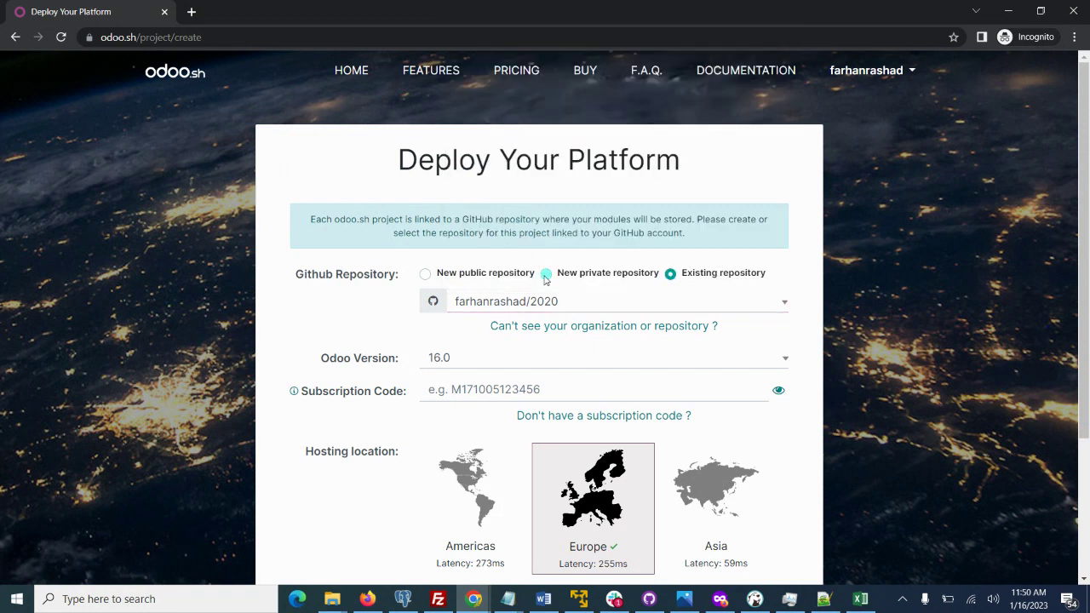
Keep Odoo version 16.0, view Subscription Code, then return to My Projects unsubmitted.
{"action": "left_click", "coordinate": [453, 359]}
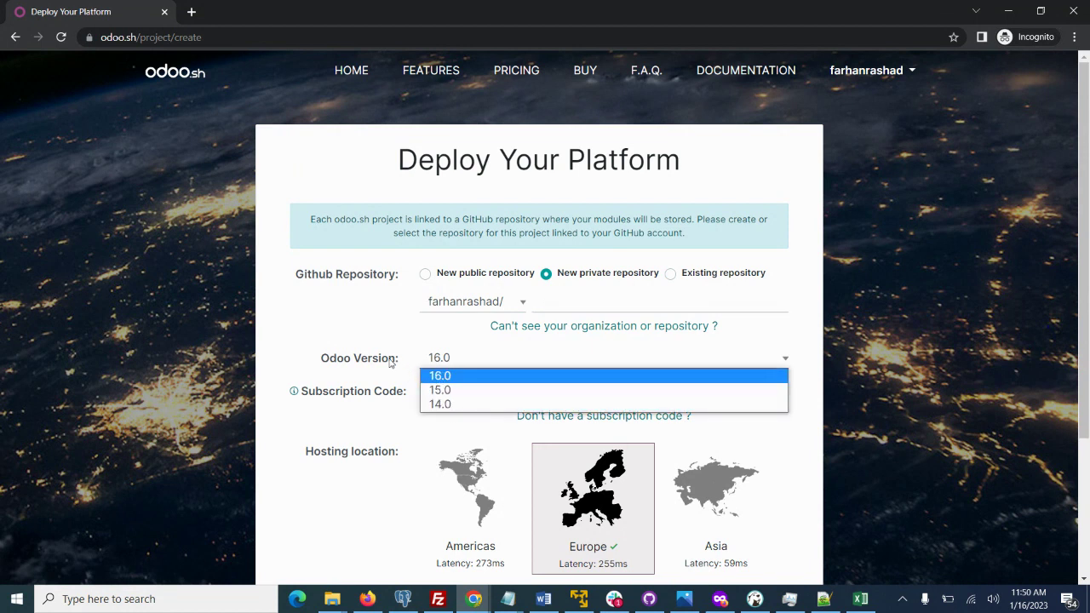
{"action": "left_click", "coordinate": [370, 339]}
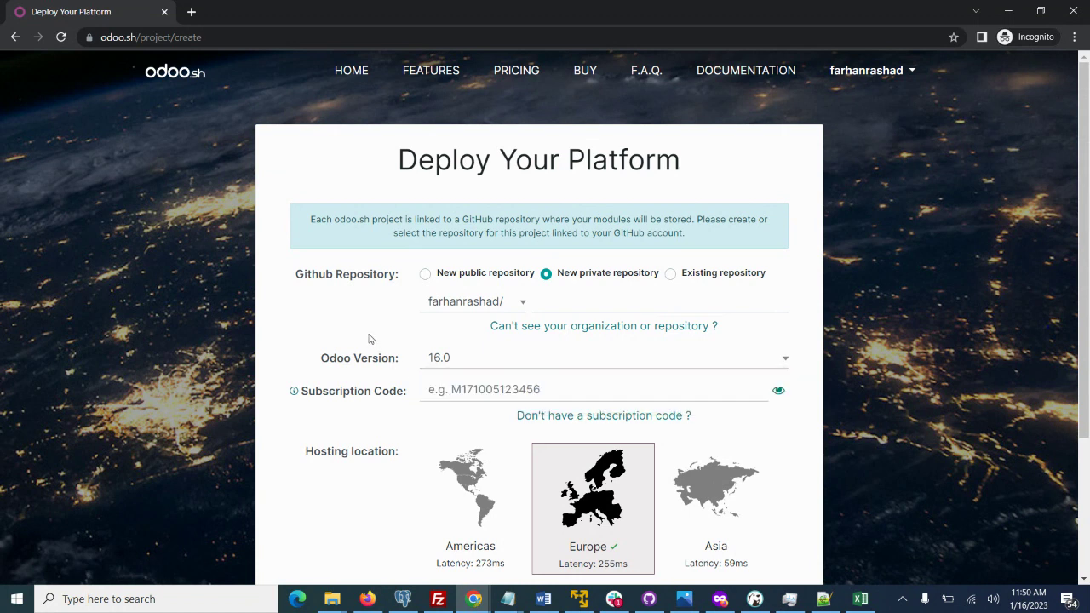
{"action": "left_click", "coordinate": [452, 389]}
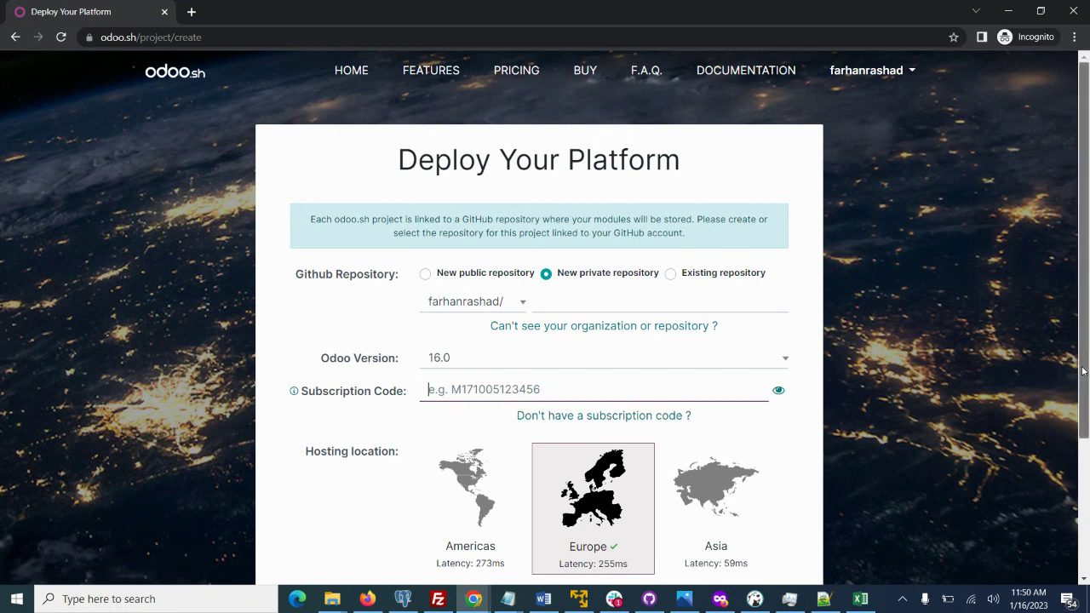
{"action": "left_click", "coordinate": [847, 72]}
{"action": "left_click", "coordinate": [860, 118]}
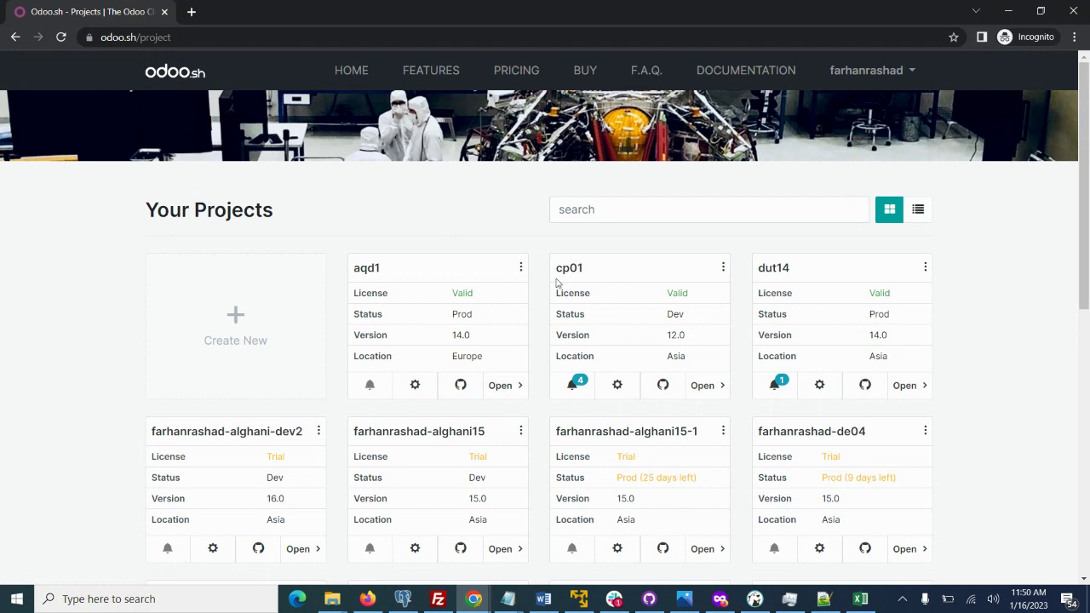
In the de04 project, add development branch 'sandbox' forked from main.
{"action": "left_click", "coordinate": [849, 430]}
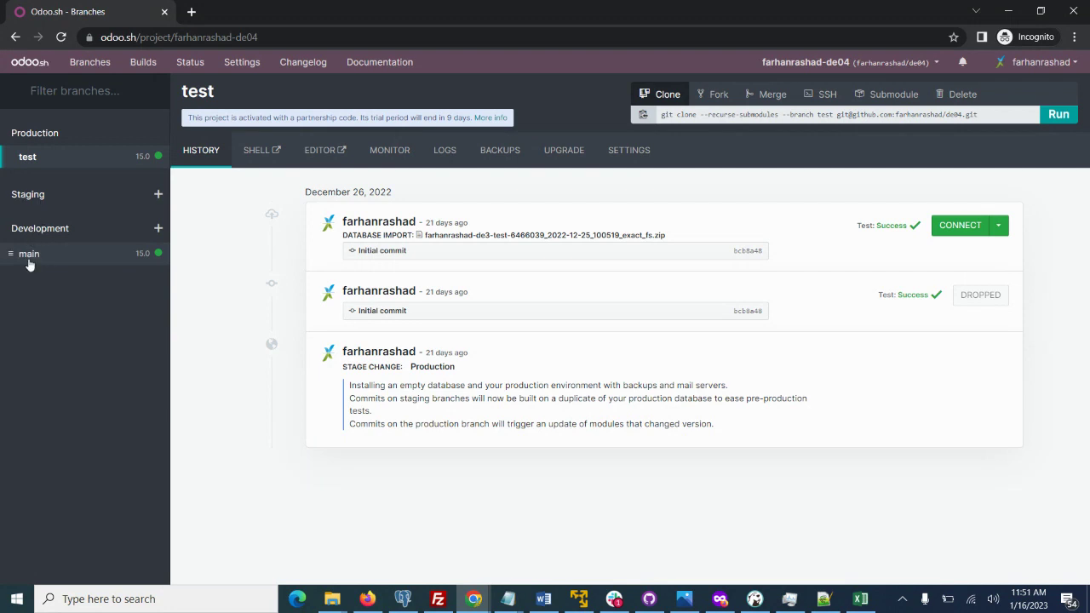
{"action": "left_click", "coordinate": [158, 228]}
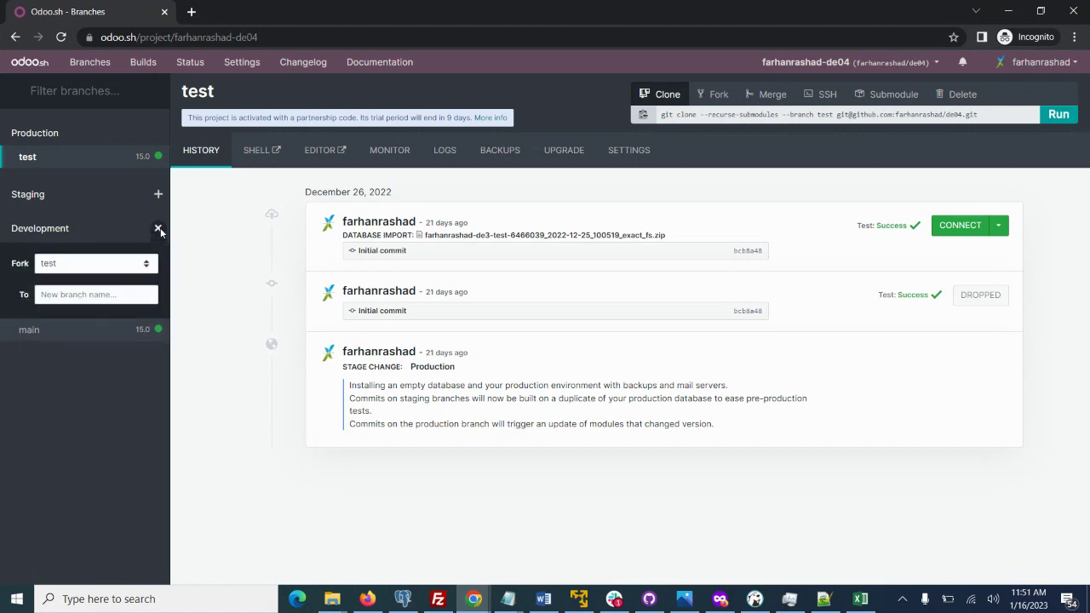
{"action": "left_click", "coordinate": [84, 263]}
{"action": "left_click", "coordinate": [63, 280]}
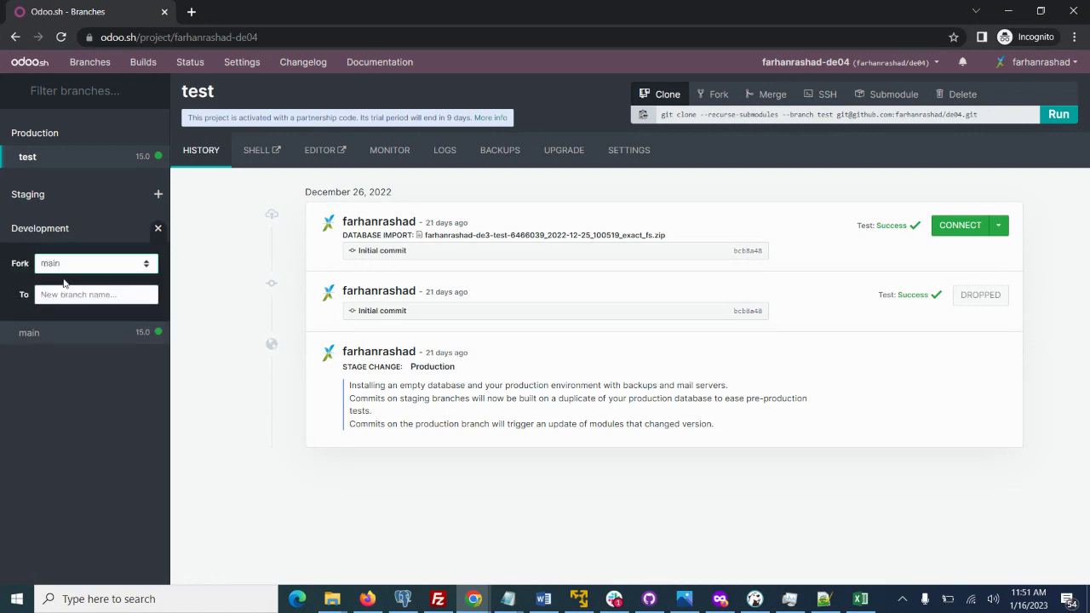
{"action": "left_click", "coordinate": [68, 294]}
{"action": "type", "text": "sa"}
{"action": "key", "text": "Return"}
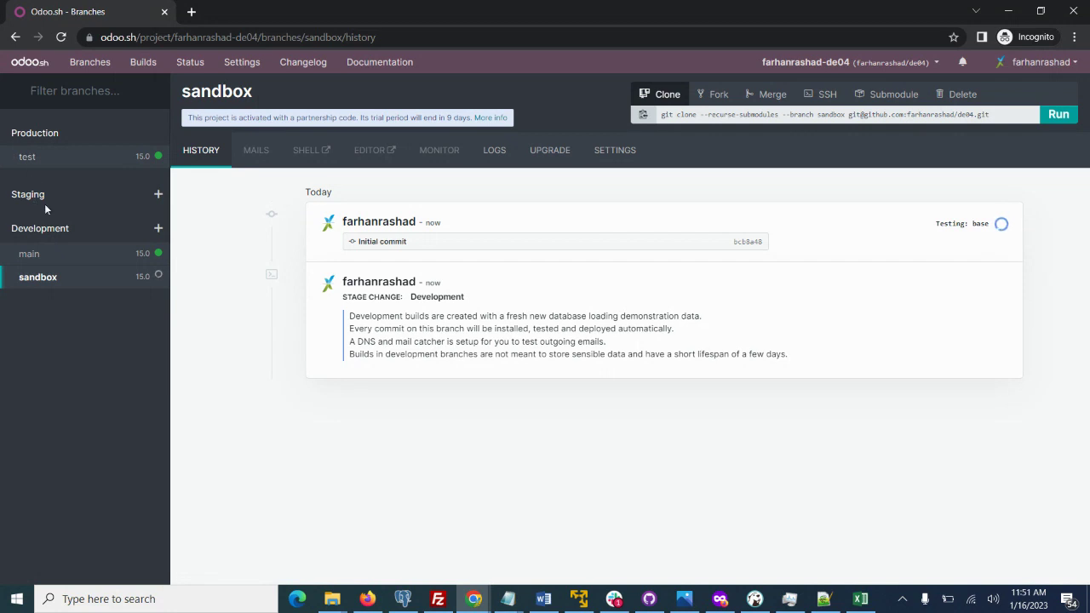
Open the sandbox branch history, and view the documentation and changelog in new tabs.
{"action": "left_click", "coordinate": [38, 278]}
{"action": "left_click", "coordinate": [372, 64]}
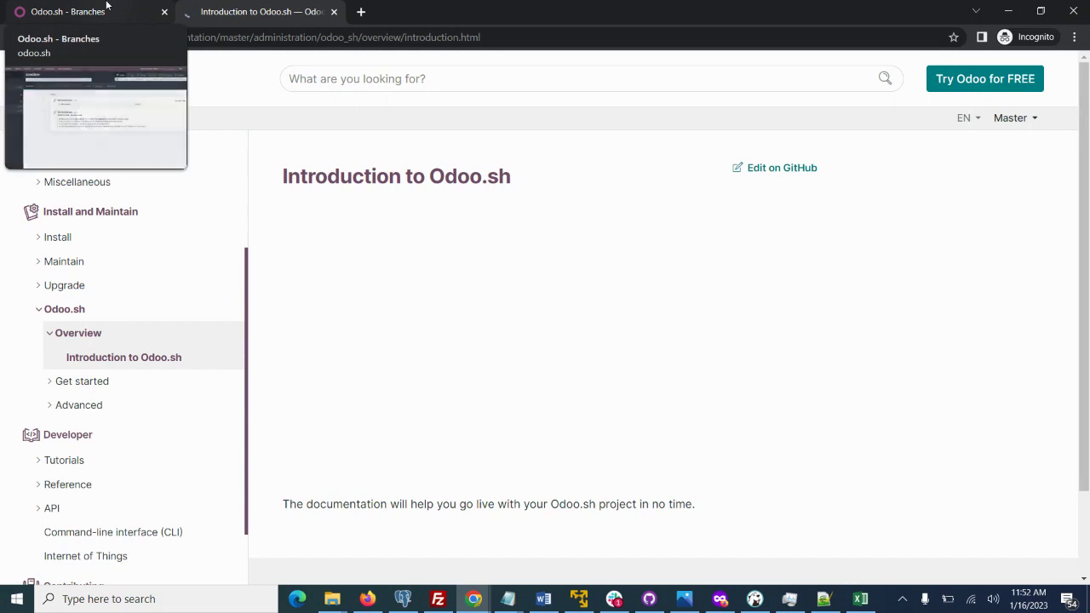
{"action": "left_click", "coordinate": [106, 6]}
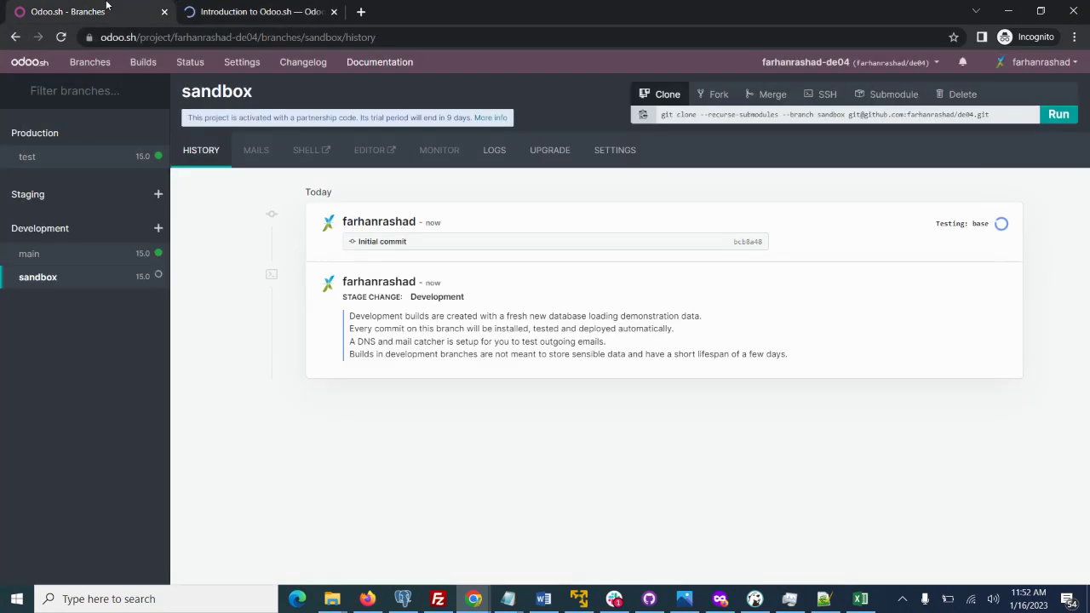
{"action": "left_click", "coordinate": [301, 66]}
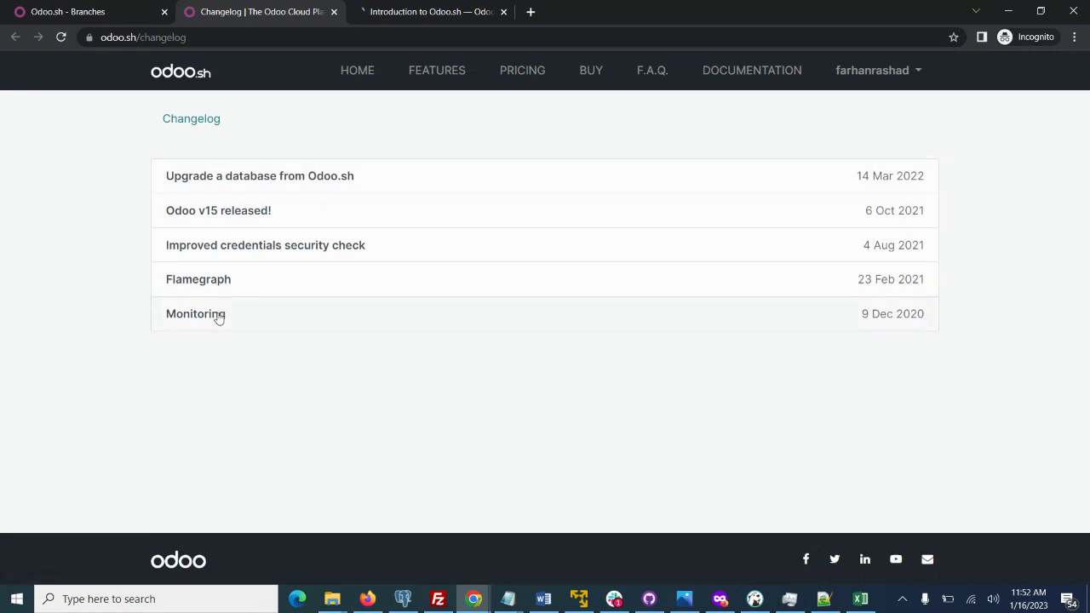
{"action": "left_click", "coordinate": [125, 14]}
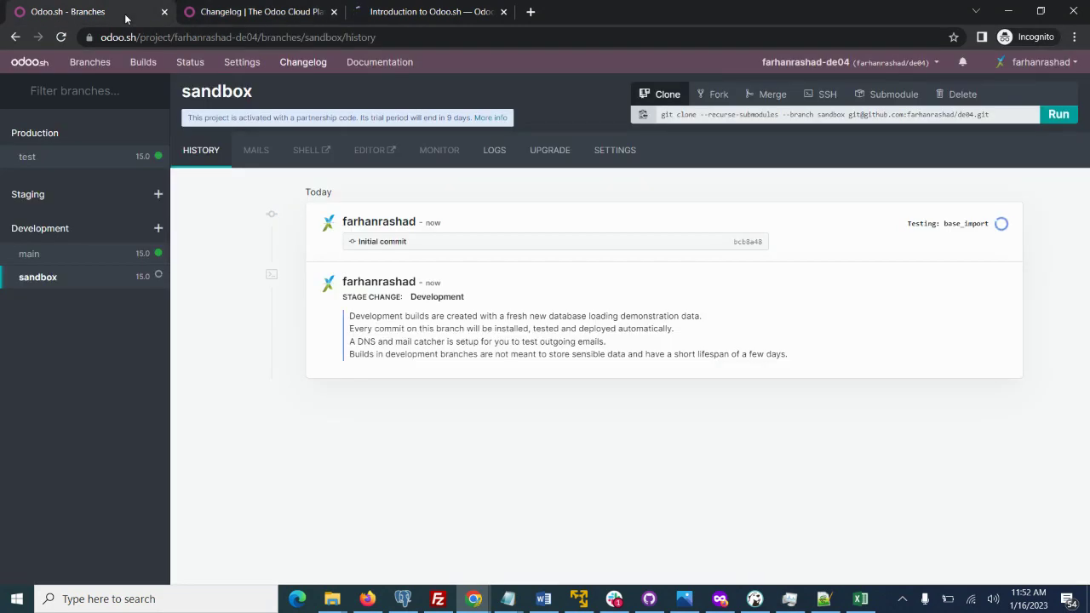
Review the Status page's 100% server uptime table.
{"action": "left_click", "coordinate": [190, 62]}
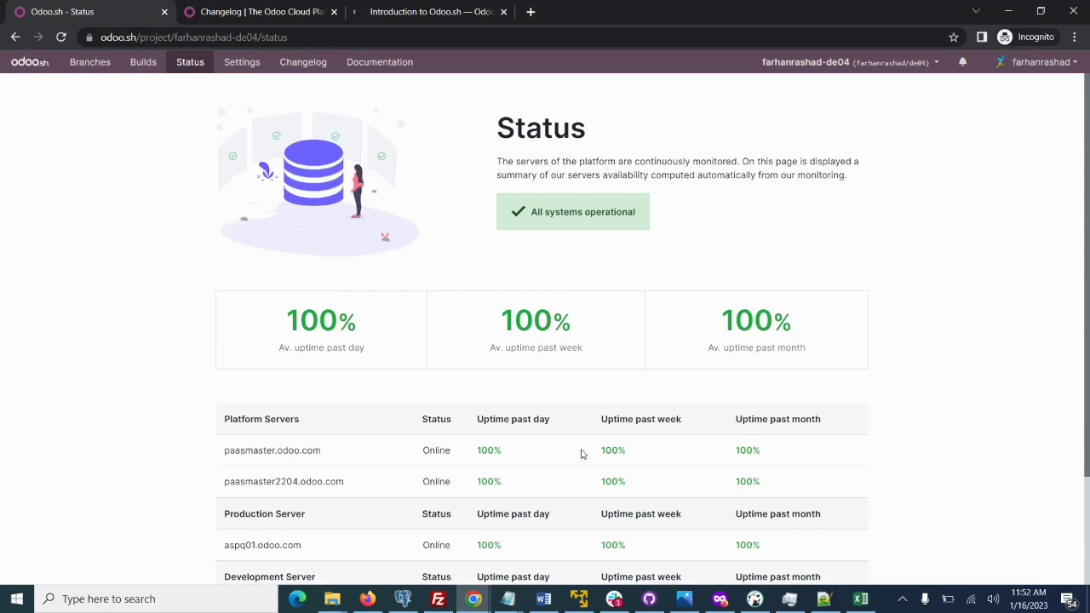
{"action": "scroll", "coordinate": [1088, 277], "scroll_direction": "down", "scroll_amount": 2}
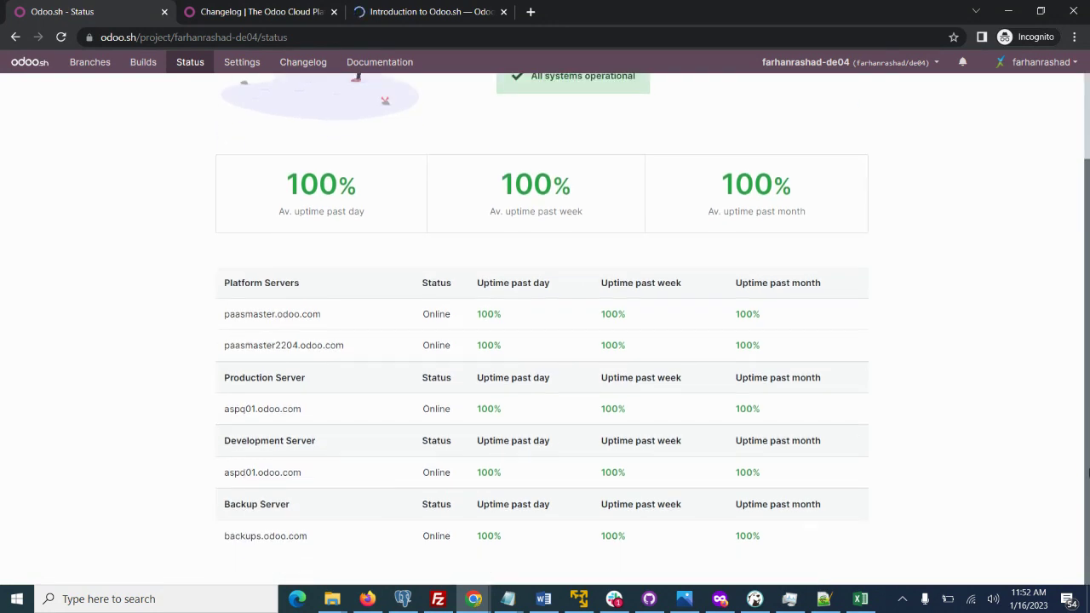
{"action": "scroll", "coordinate": [1087, 349], "scroll_direction": "up", "scroll_amount": 2}
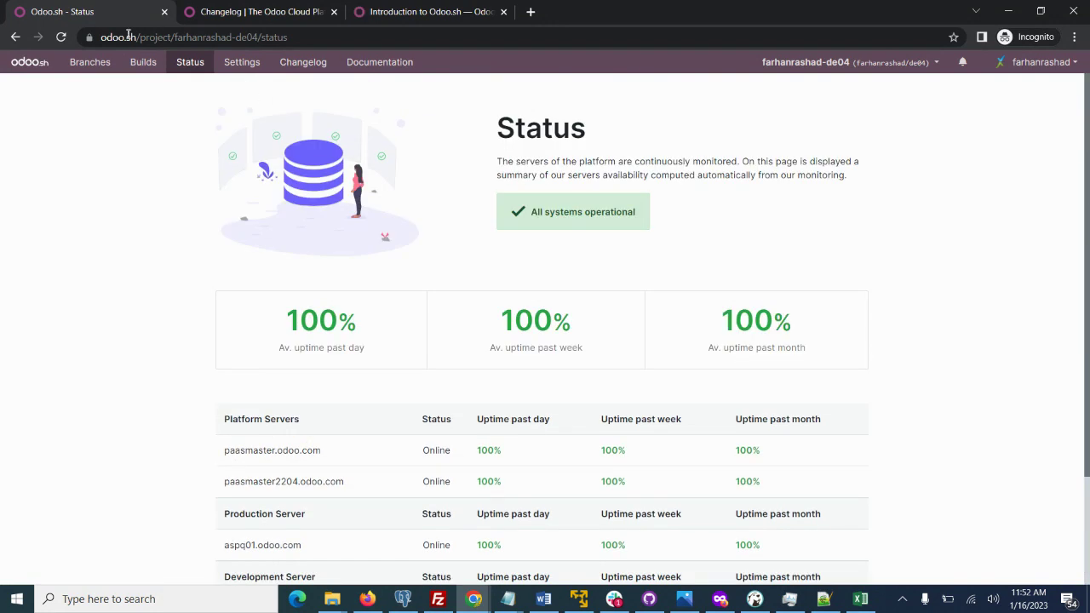
Review the Builds page cards for the test, sandbox and main branches.
{"action": "left_click", "coordinate": [137, 66]}
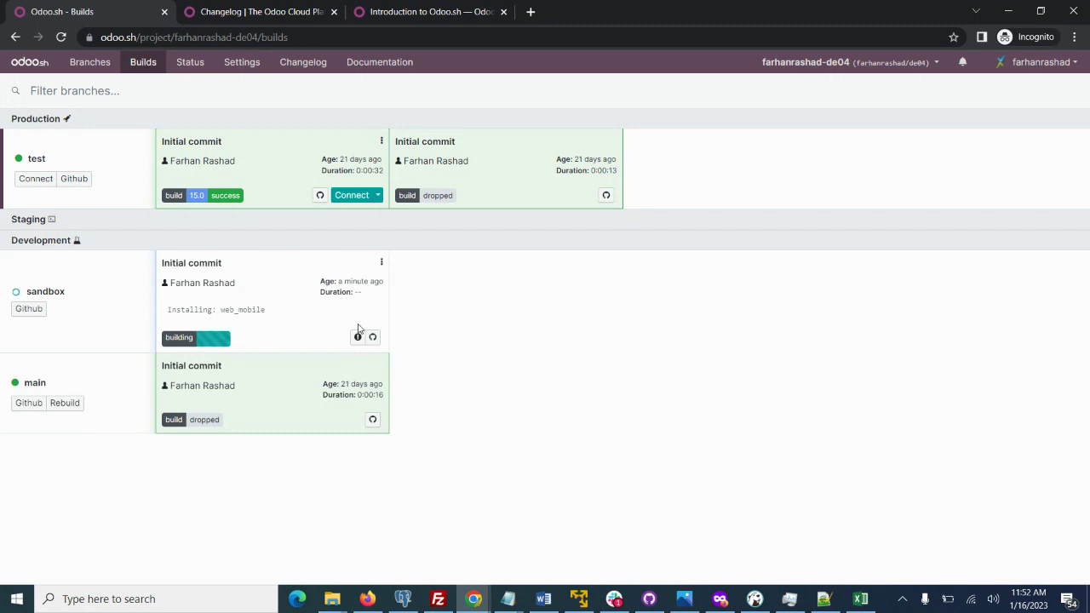
{"action": "double_click", "coordinate": [31, 158]}
{"action": "triple_click", "coordinate": [427, 161]}
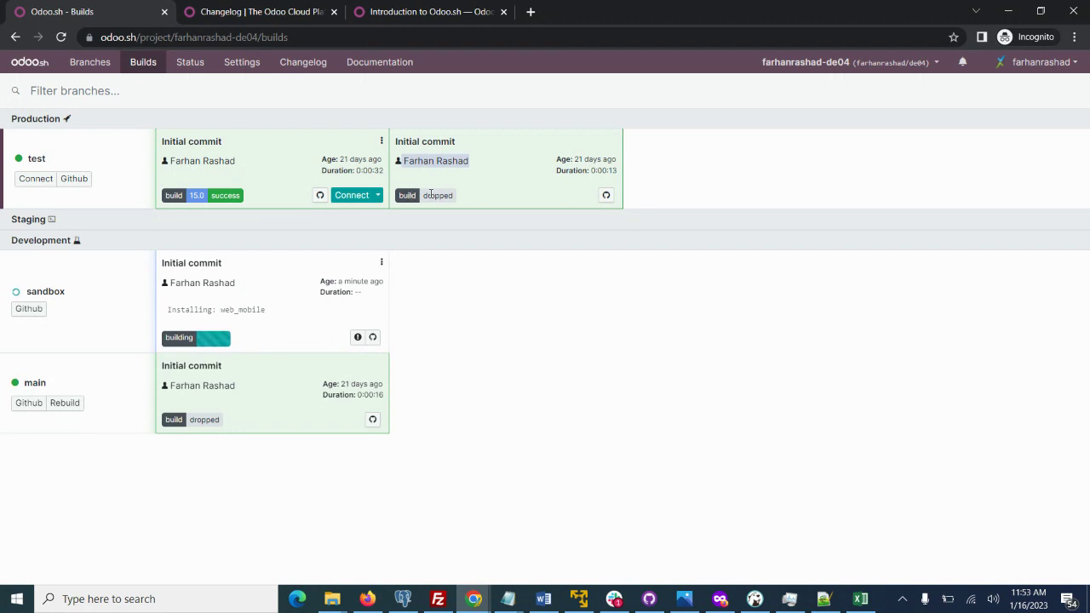
{"action": "left_click", "coordinate": [407, 195]}
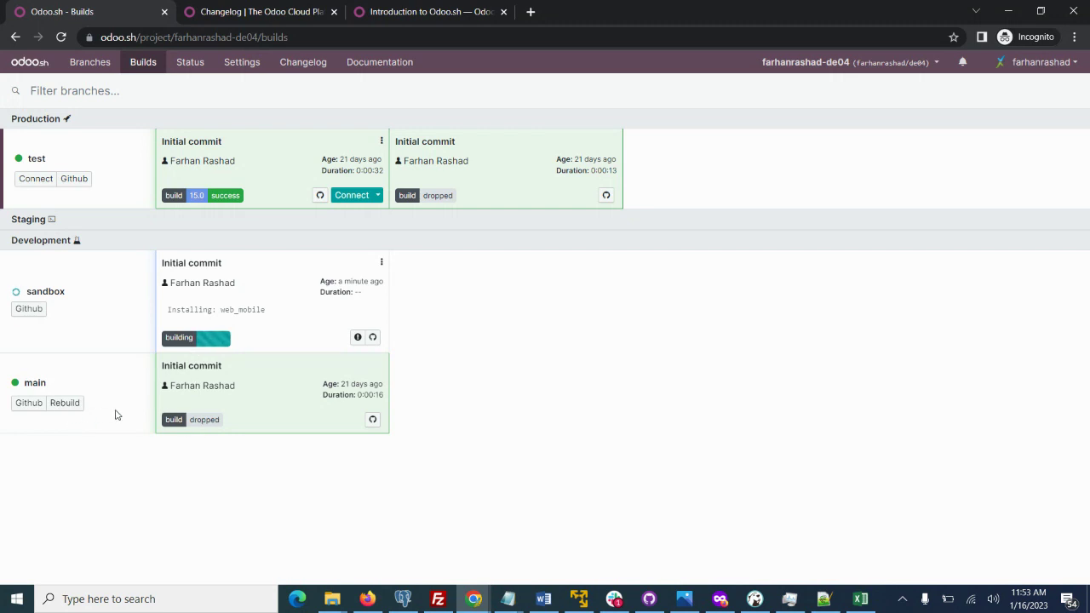
{"action": "double_click", "coordinate": [31, 384]}
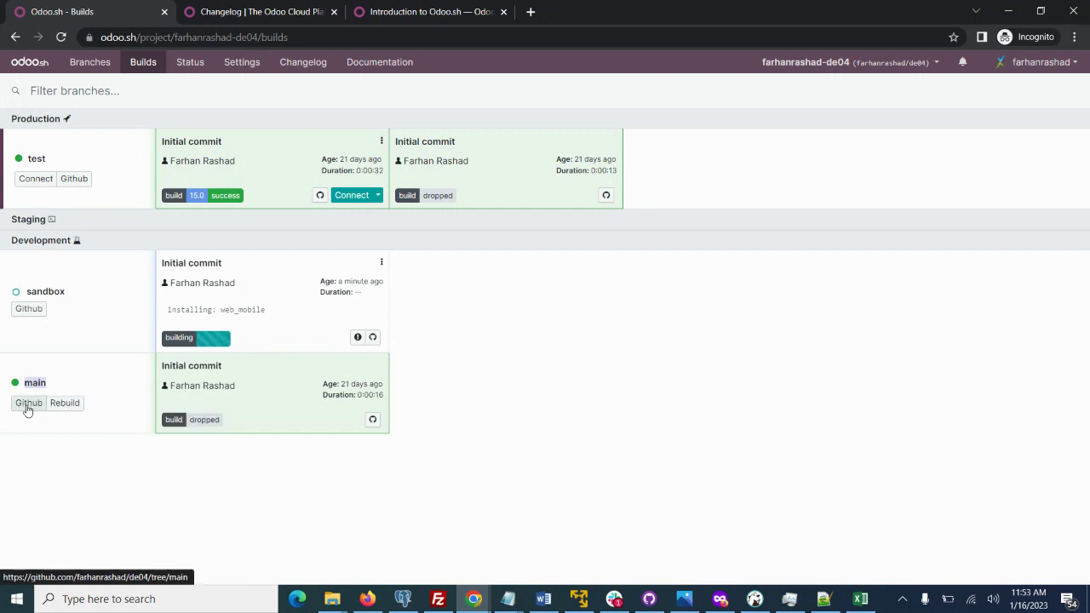
{"action": "left_click", "coordinate": [28, 404]}
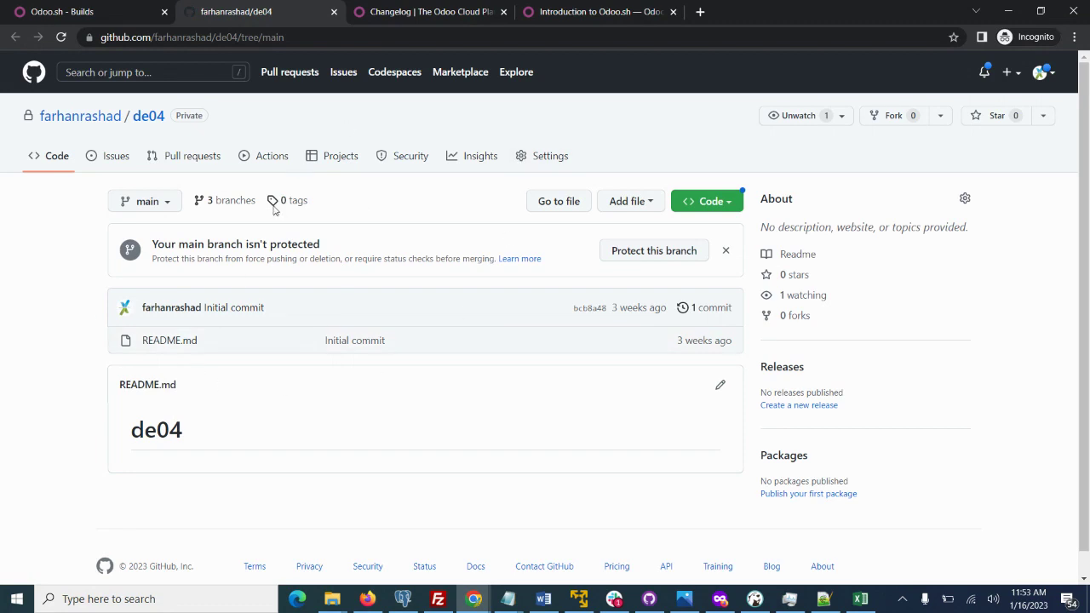
{"action": "left_click", "coordinate": [333, 12]}
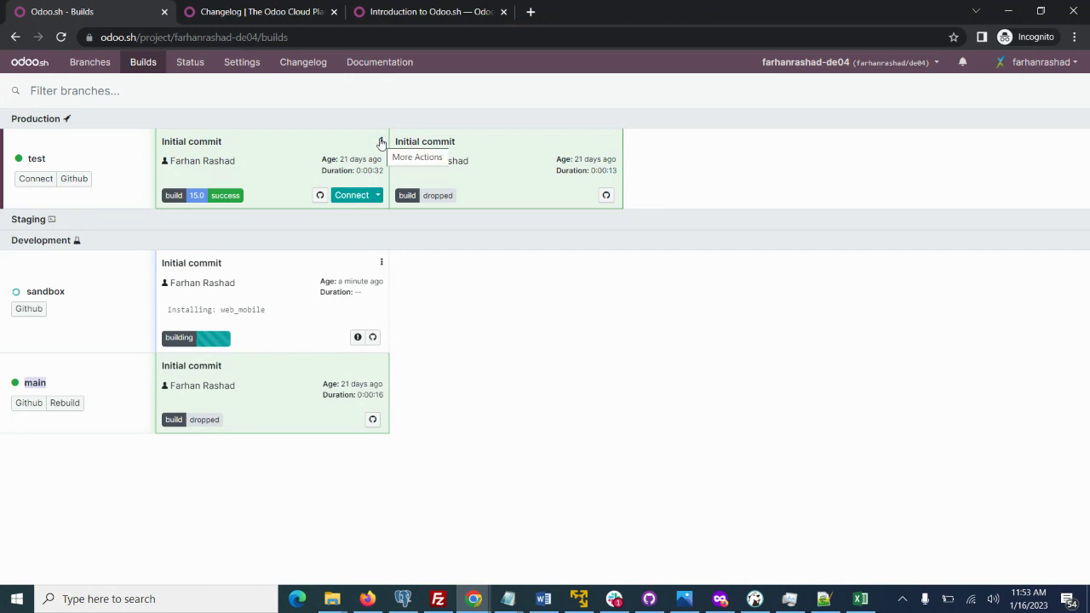
{"action": "left_click", "coordinate": [380, 142]}
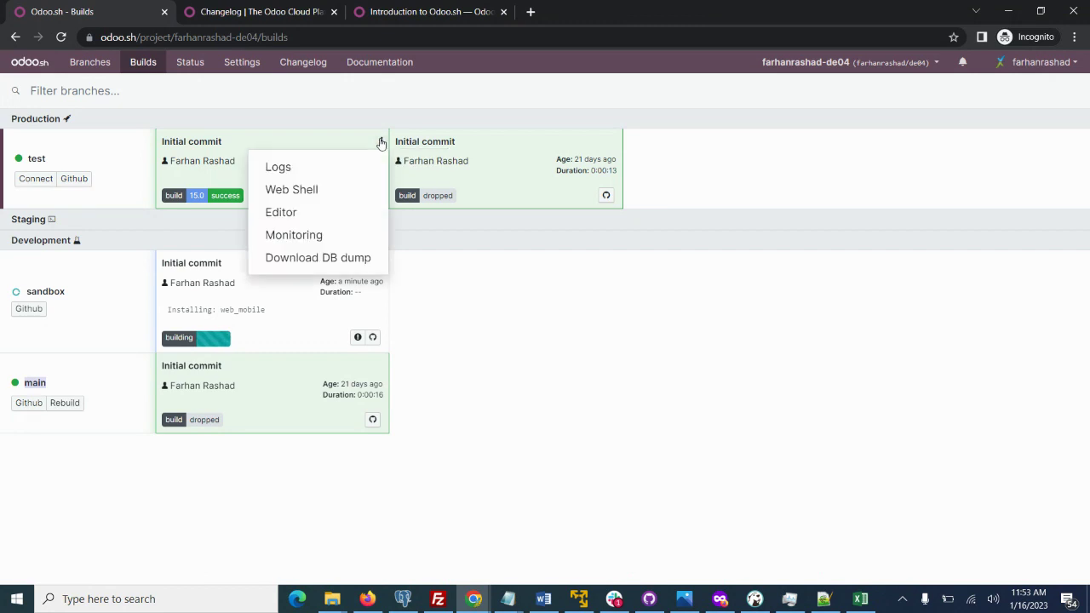
{"action": "left_click", "coordinate": [279, 169]}
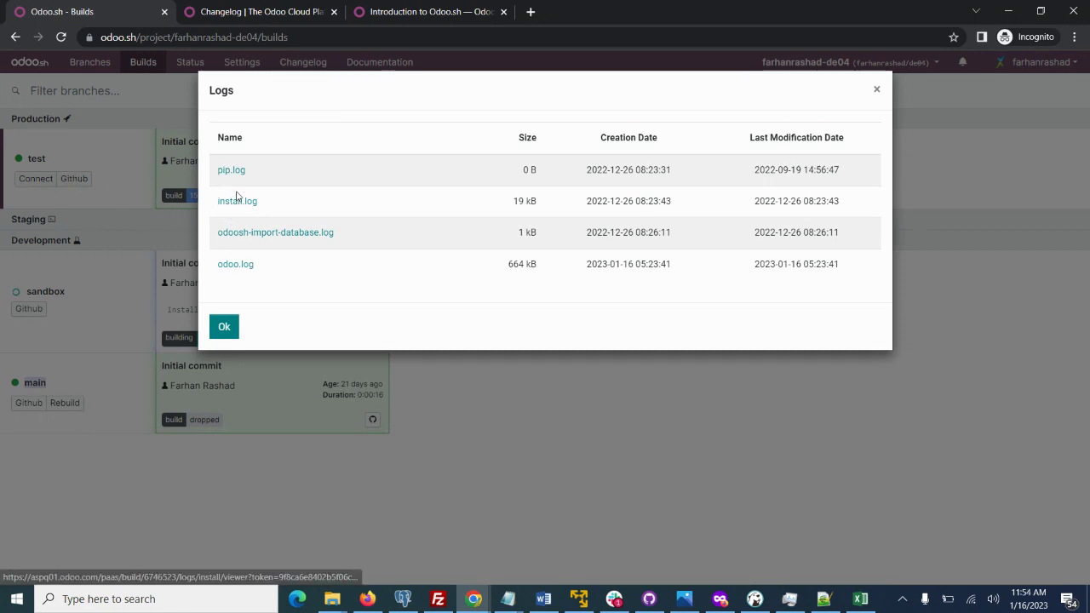
{"action": "left_click", "coordinate": [236, 202]}
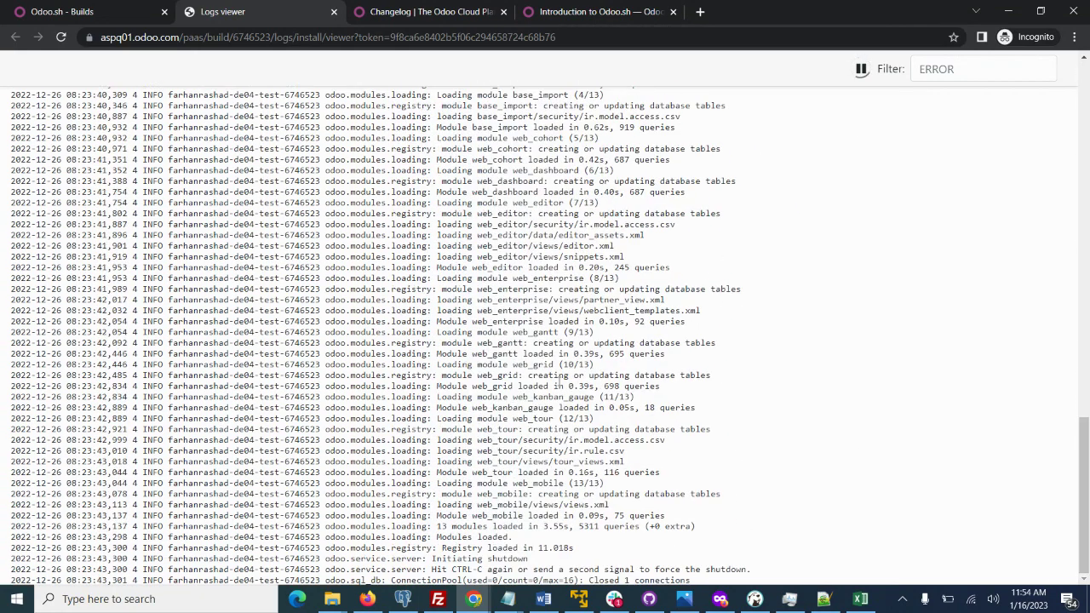
{"action": "left_click", "coordinate": [92, 8]}
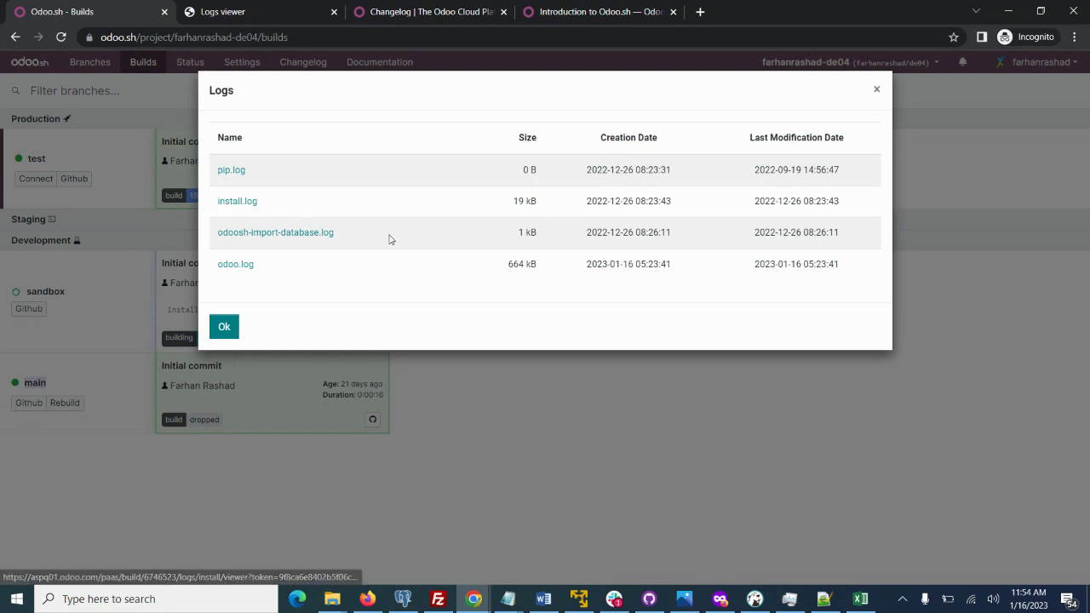
{"action": "left_click", "coordinate": [238, 265]}
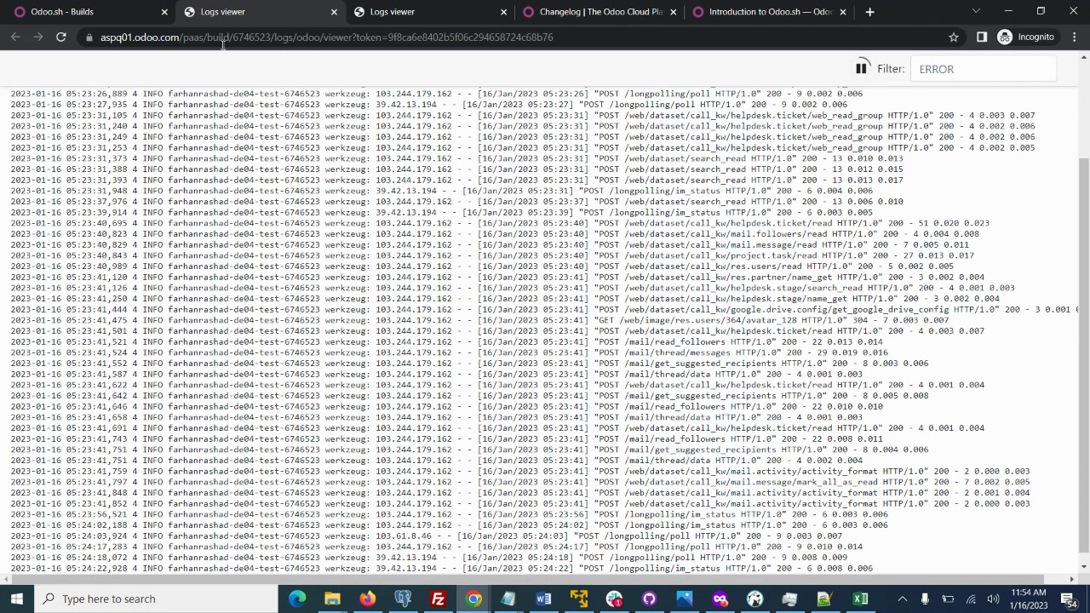
{"action": "left_click", "coordinate": [333, 17]}
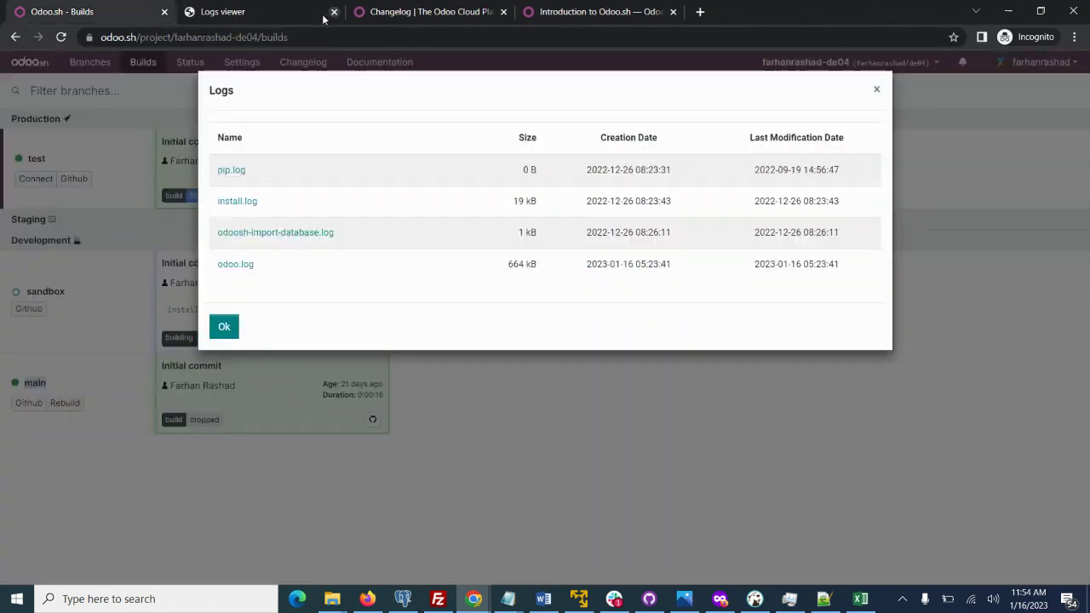
{"action": "left_click", "coordinate": [282, 10]}
{"action": "left_click", "coordinate": [334, 14]}
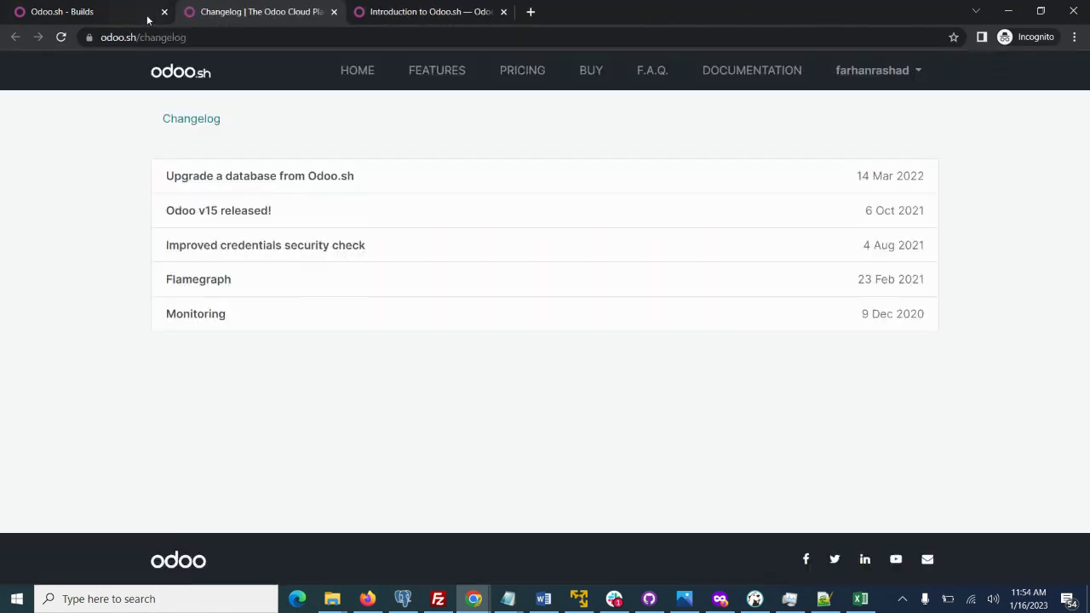
{"action": "left_click", "coordinate": [136, 16]}
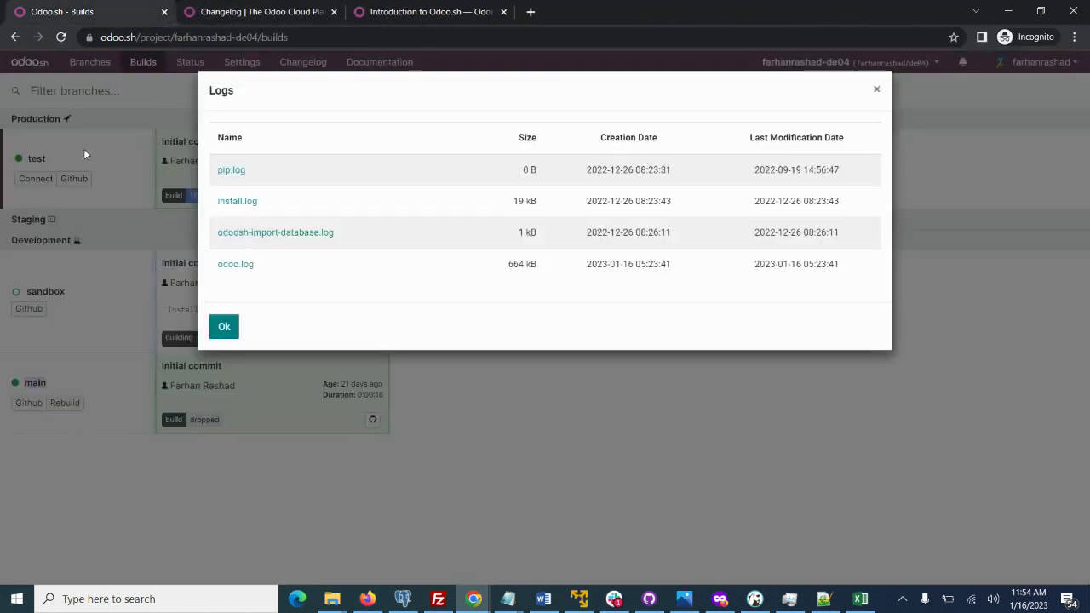
{"action": "left_click", "coordinate": [225, 327]}
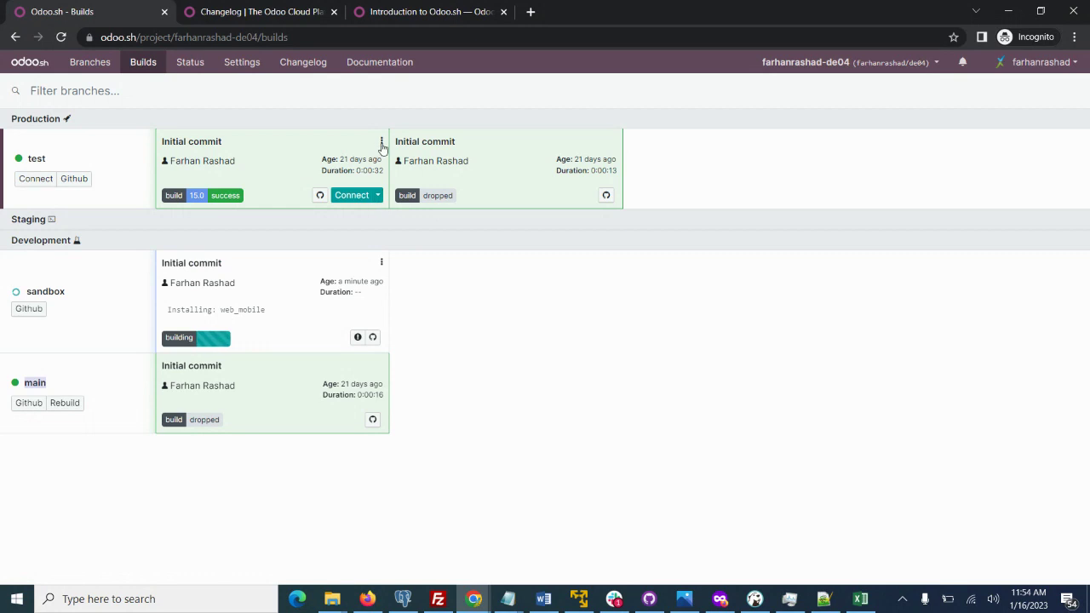
Run ls in a Web Shell on the test production build, then return to Builds.
{"action": "left_click", "coordinate": [381, 142]}
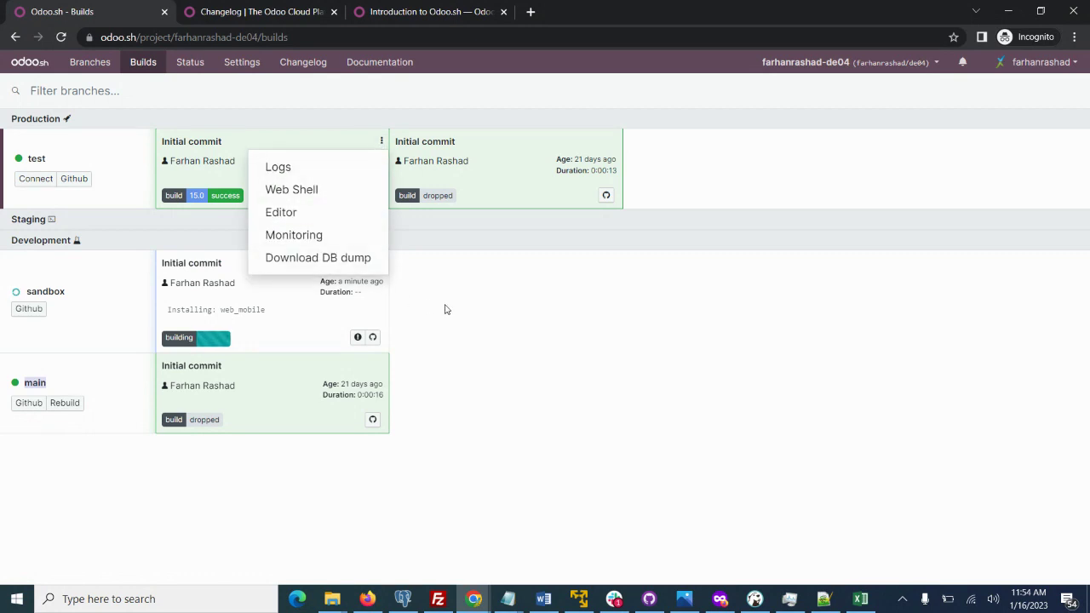
{"action": "left_click", "coordinate": [308, 189]}
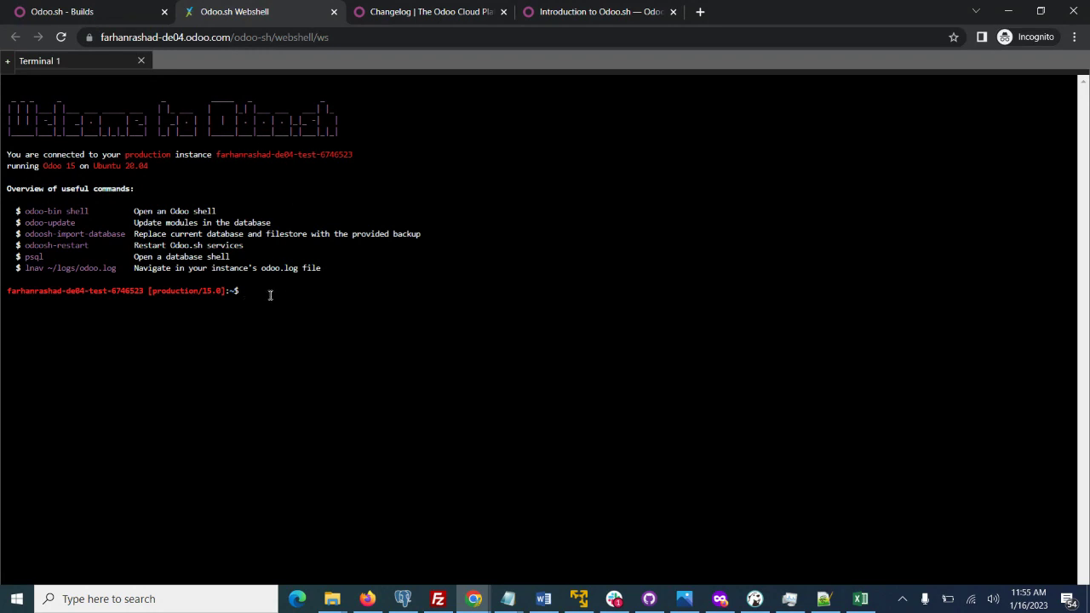
{"action": "type", "text": "ls"}
{"action": "key", "text": "Return"}
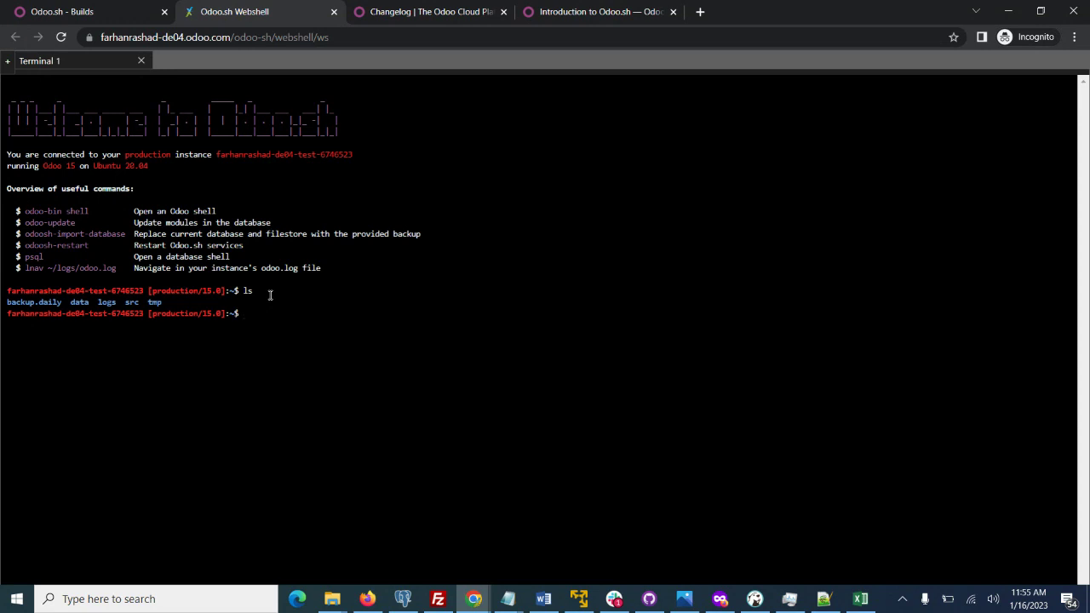
{"action": "left_click", "coordinate": [119, 12]}
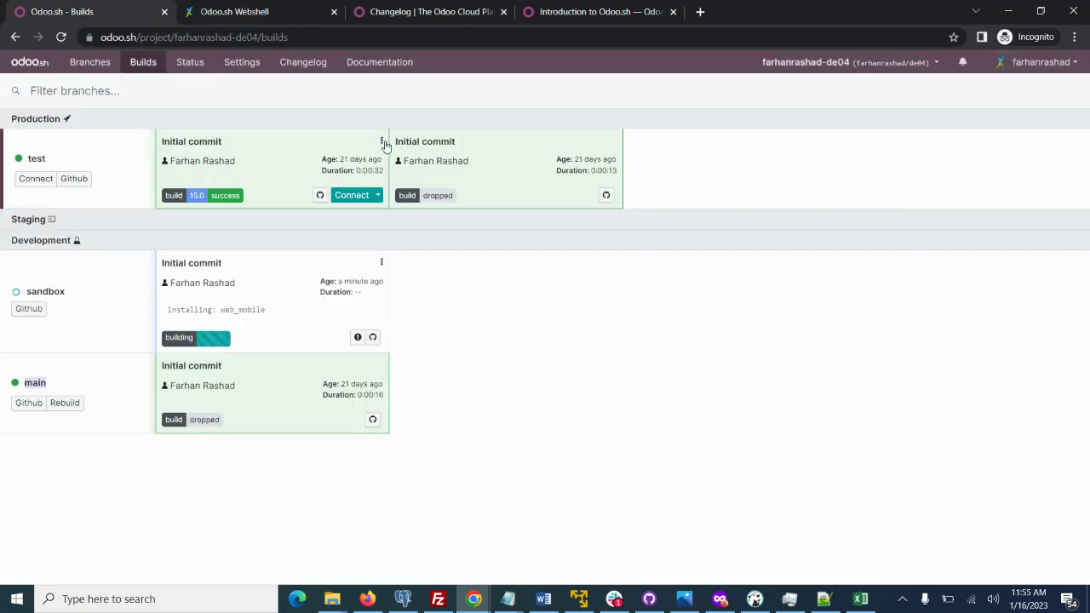
Launch the JupyterLab Editor for the test production build, then return to Builds.
{"action": "left_click", "coordinate": [382, 142]}
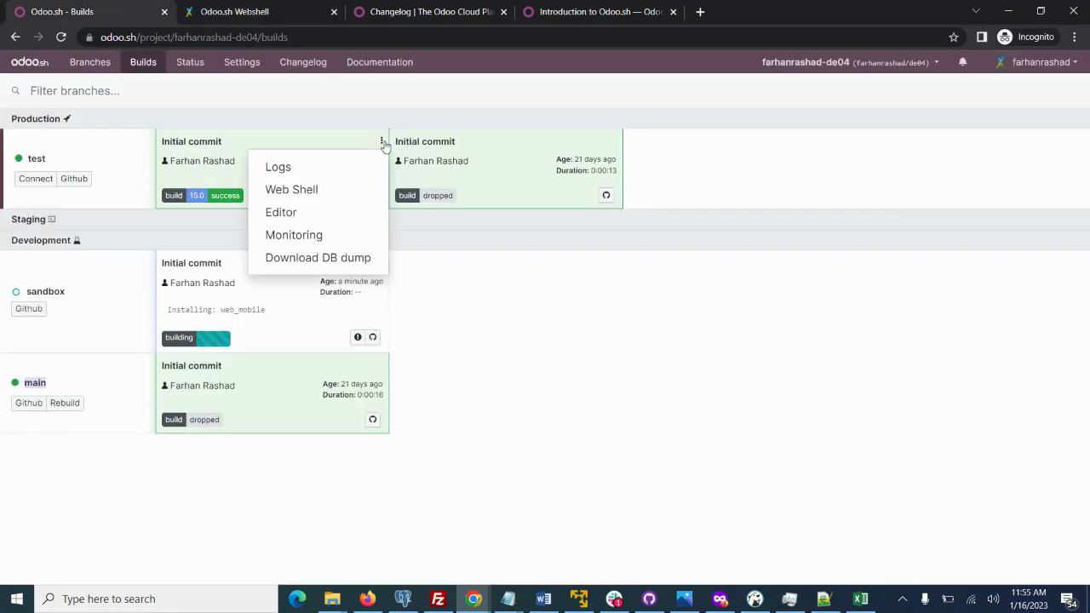
{"action": "left_click", "coordinate": [281, 213]}
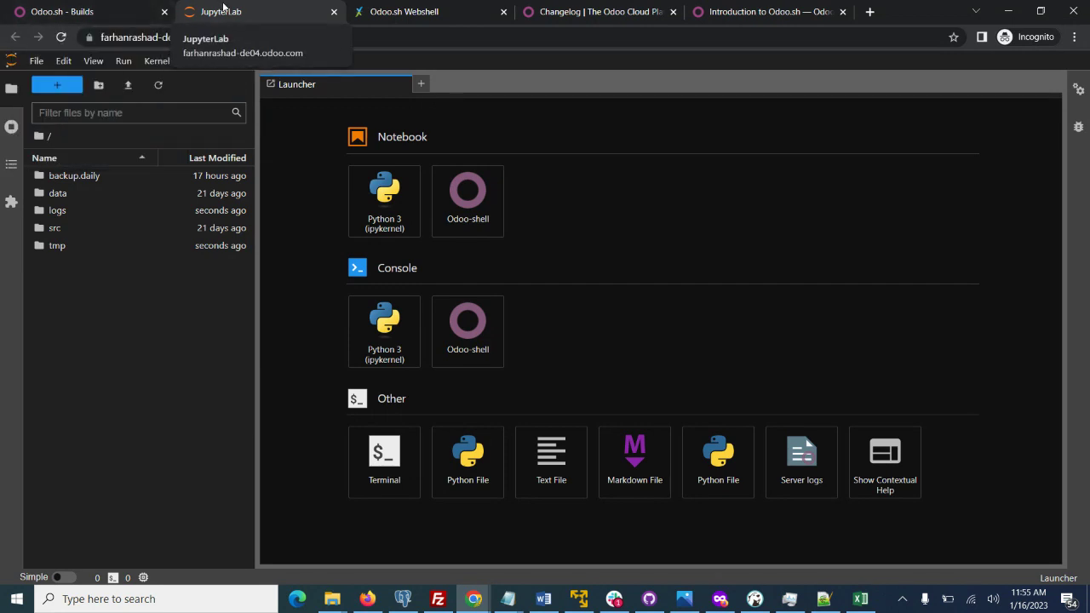
{"action": "left_click", "coordinate": [109, 12]}
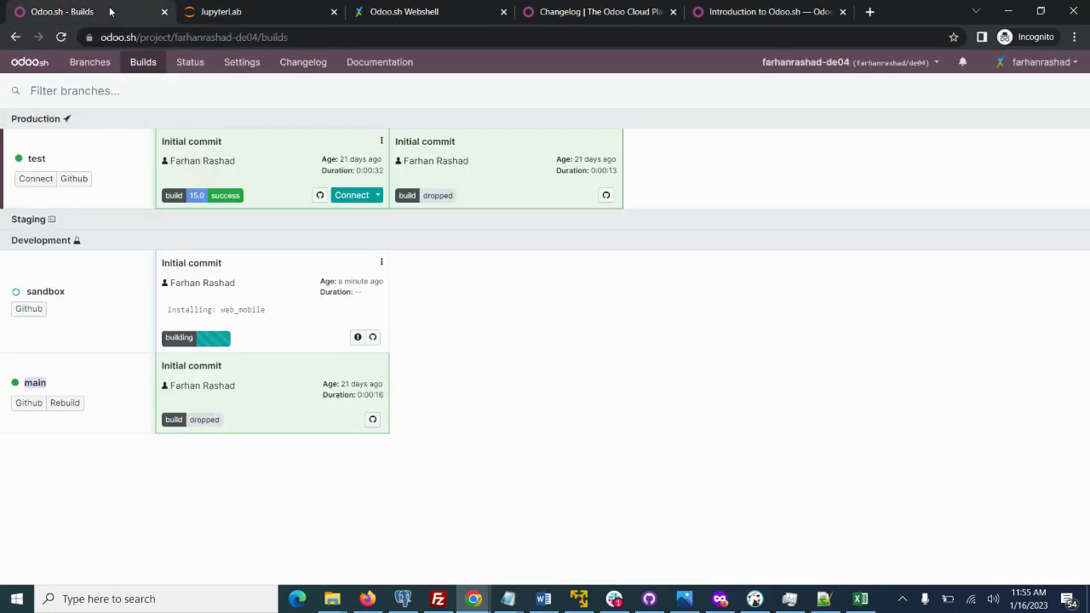
Open the production build's monitoring dashboard, scroll through its charts, then go back to the Builds tab.
{"action": "left_click", "coordinate": [382, 141]}
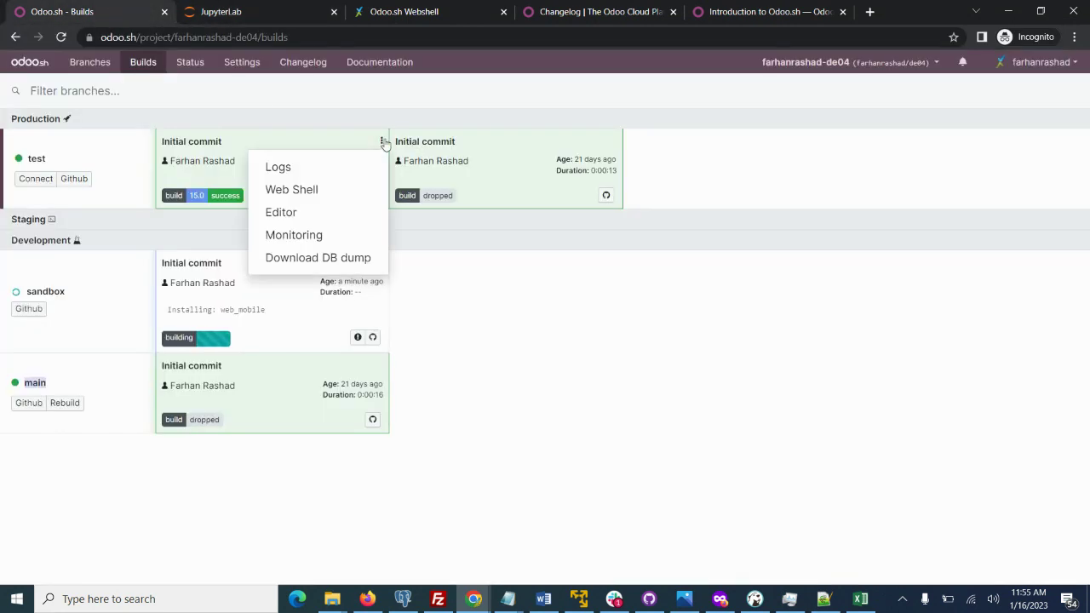
{"action": "left_click", "coordinate": [313, 234]}
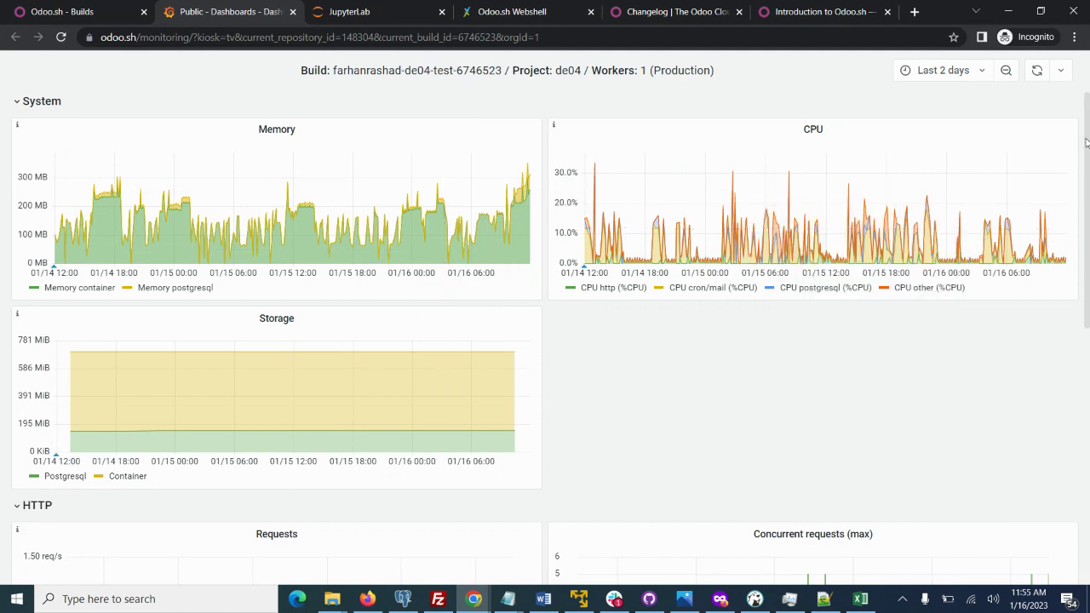
{"action": "left_click_drag", "start_coordinate": [1088, 138], "coordinate": [1088, 435]}
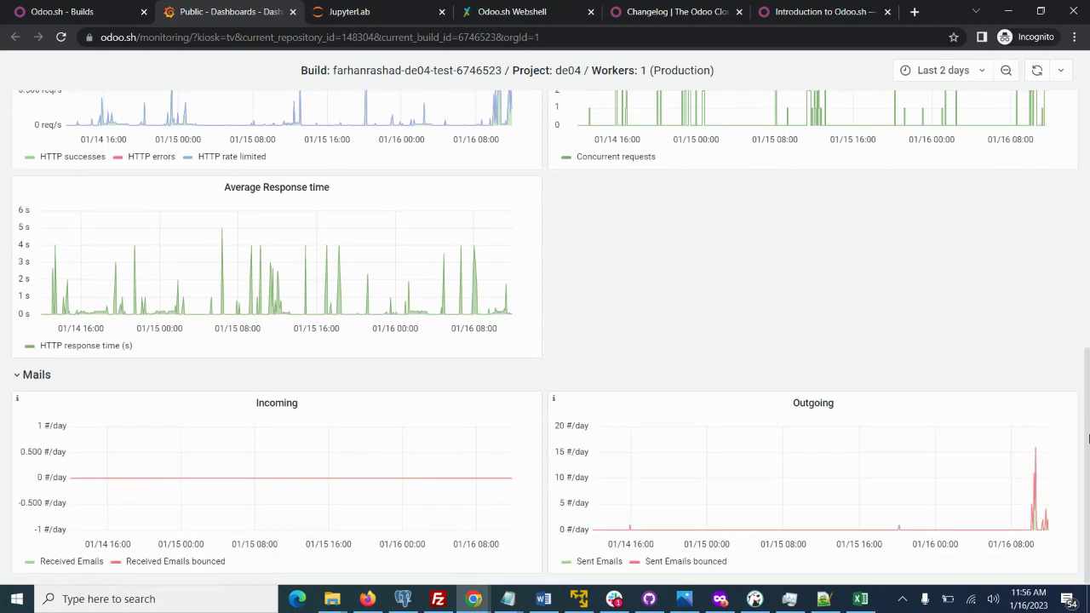
{"action": "left_click_drag", "start_coordinate": [1087, 438], "coordinate": [1033, 102]}
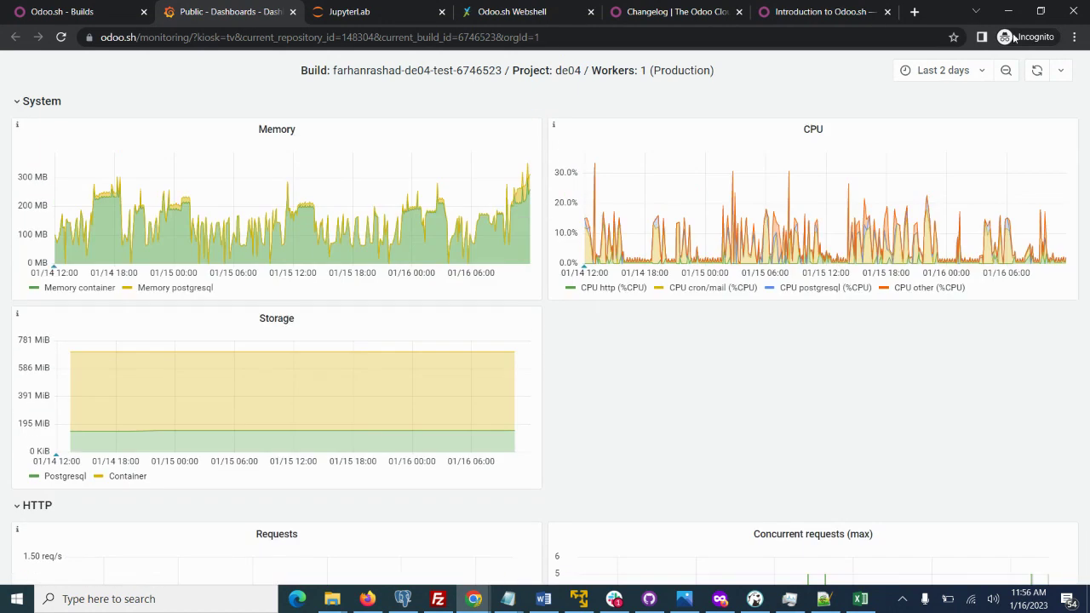
{"action": "left_click", "coordinate": [113, 10]}
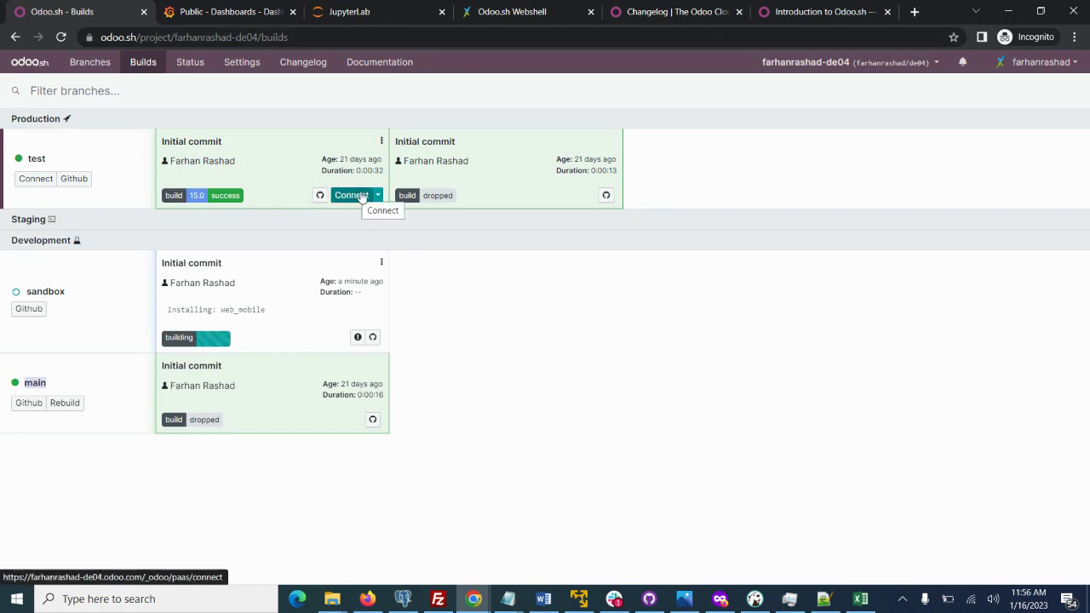
{"action": "left_click", "coordinate": [380, 196]}
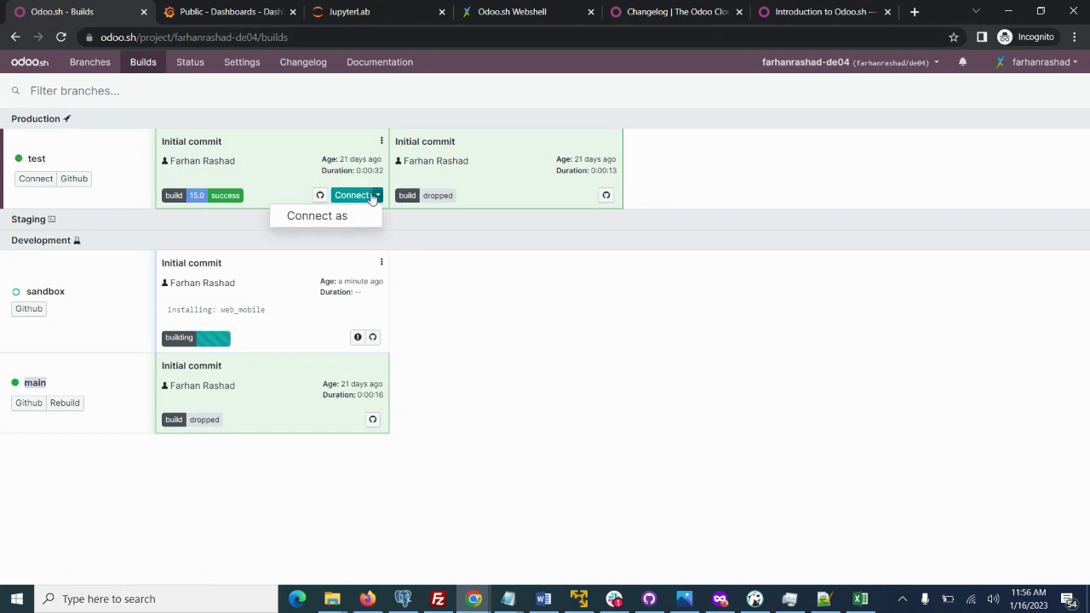
{"action": "left_click", "coordinate": [284, 101]}
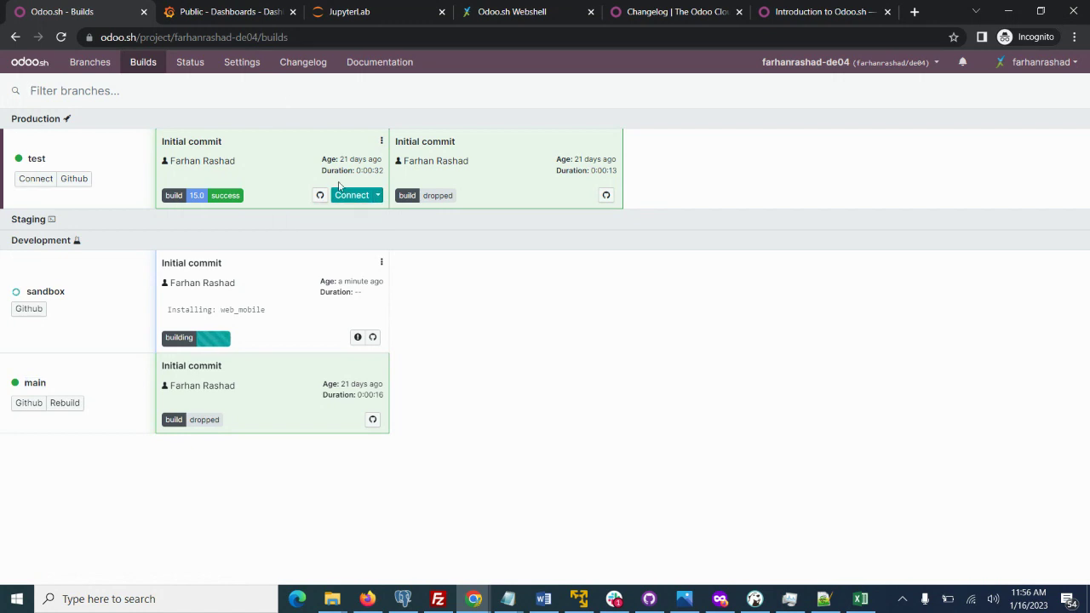
{"action": "left_click", "coordinate": [379, 196]}
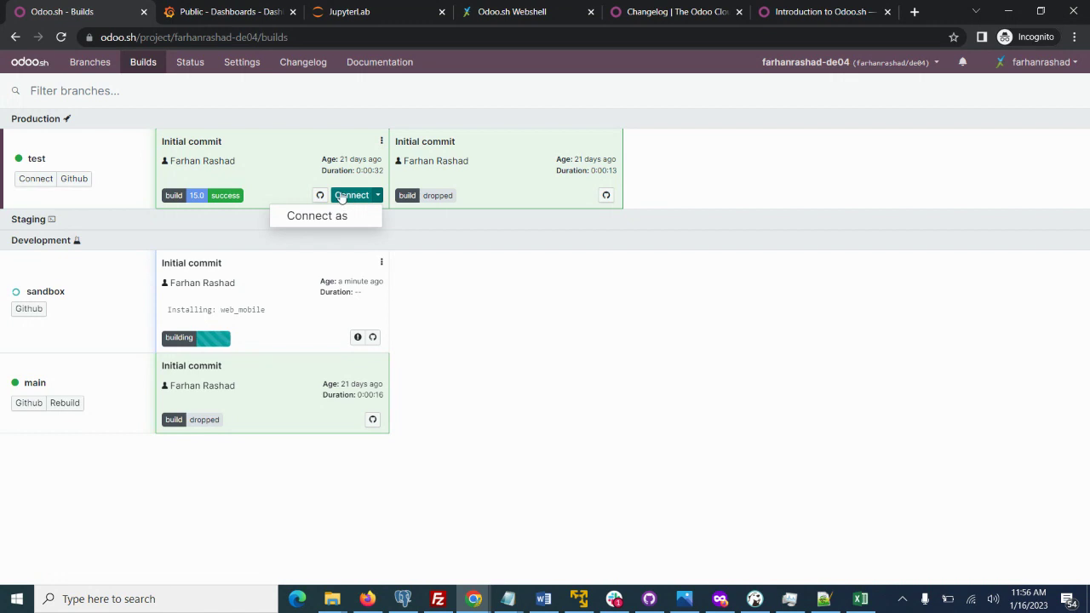
{"action": "left_click", "coordinate": [340, 196]}
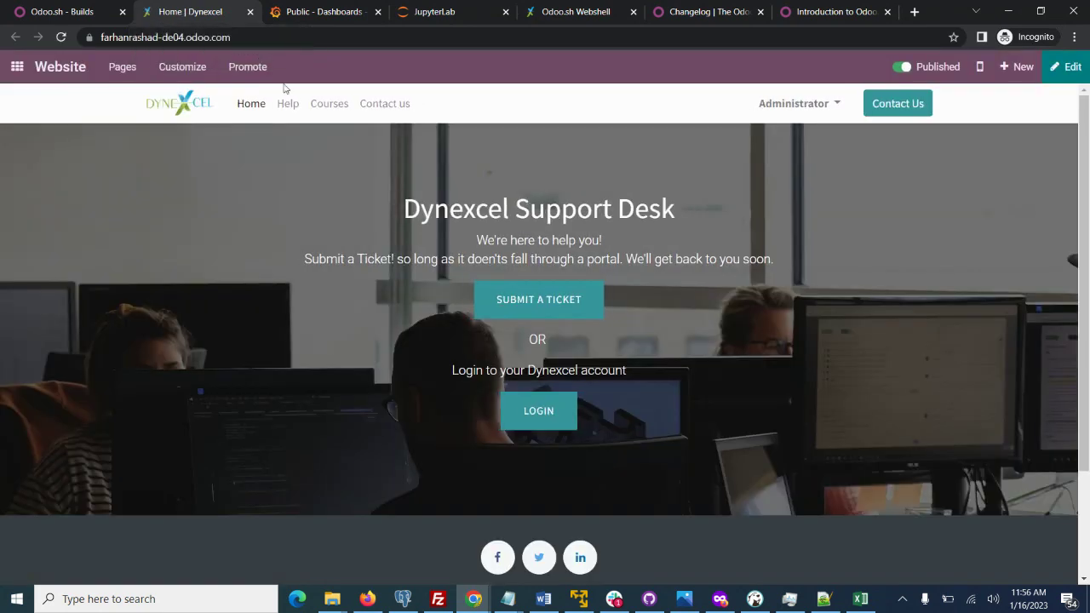
{"action": "left_click", "coordinate": [250, 12]}
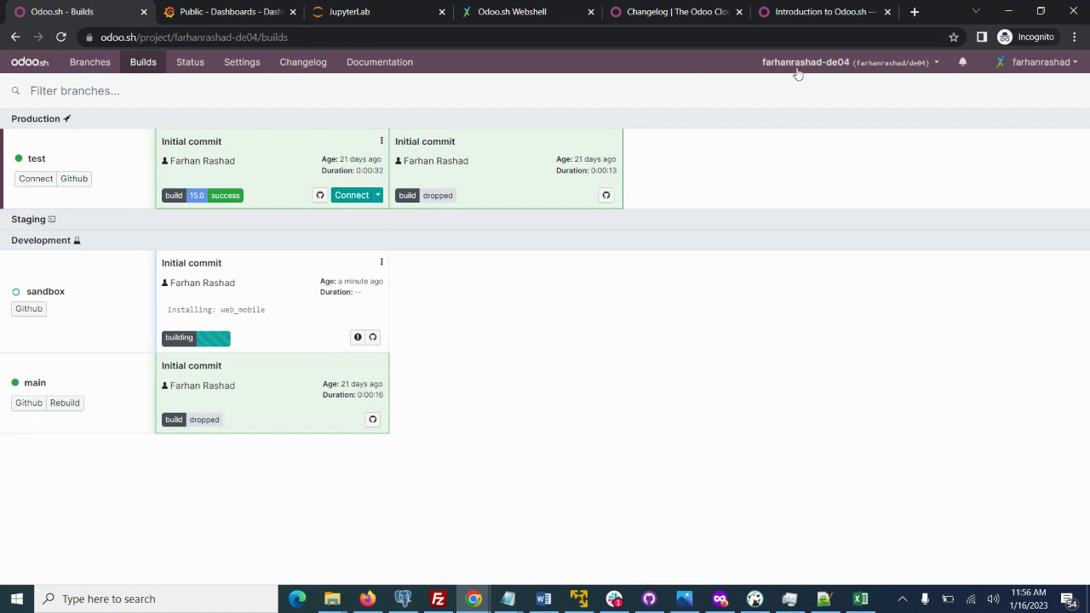
Switch to the de202 project and view its estate branch, then switch to de201.
{"action": "left_click", "coordinate": [824, 66]}
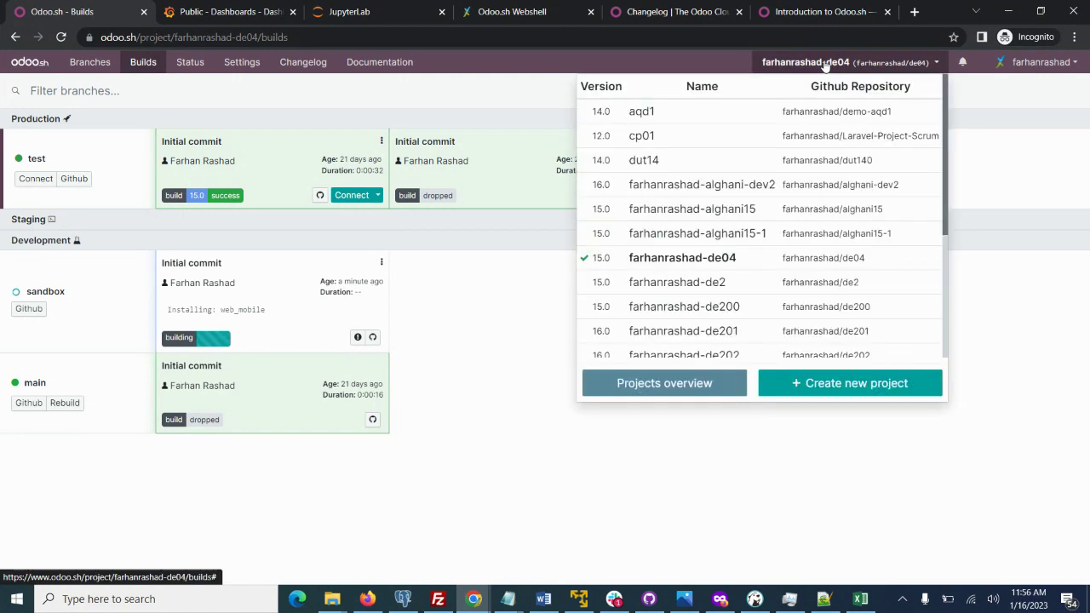
{"action": "left_click", "coordinate": [822, 353]}
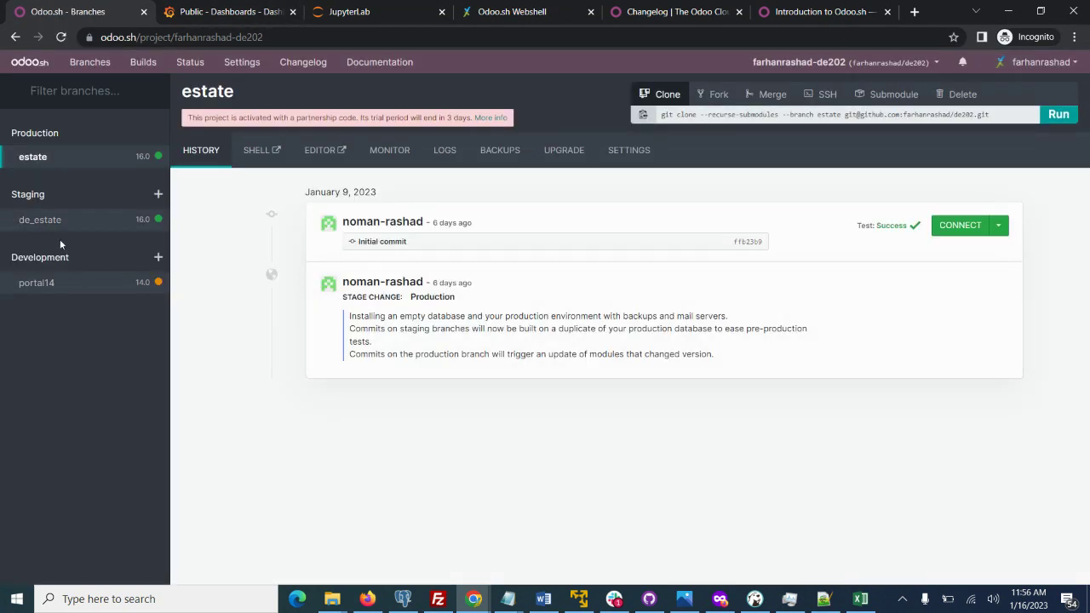
{"action": "left_click", "coordinate": [31, 158]}
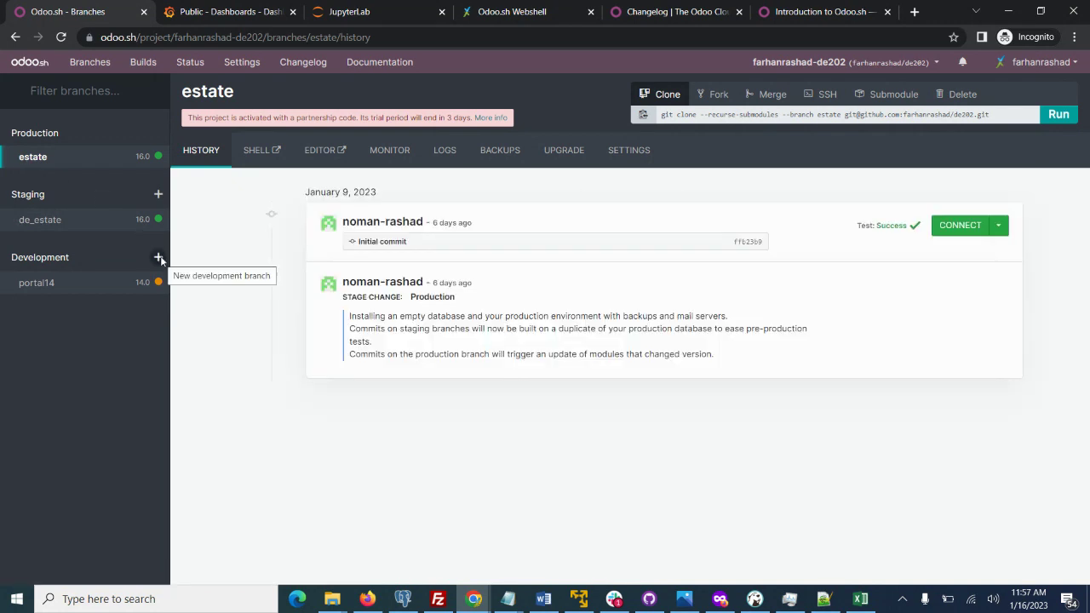
{"action": "left_click", "coordinate": [800, 62]}
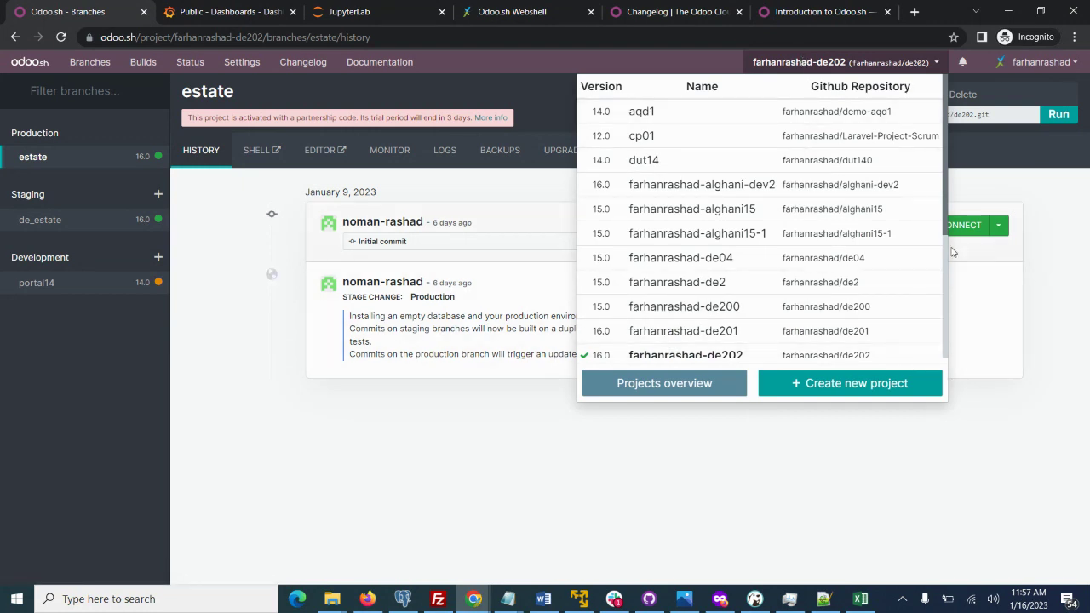
{"action": "scroll", "coordinate": [937, 222], "scroll_direction": "down", "scroll_amount": 2}
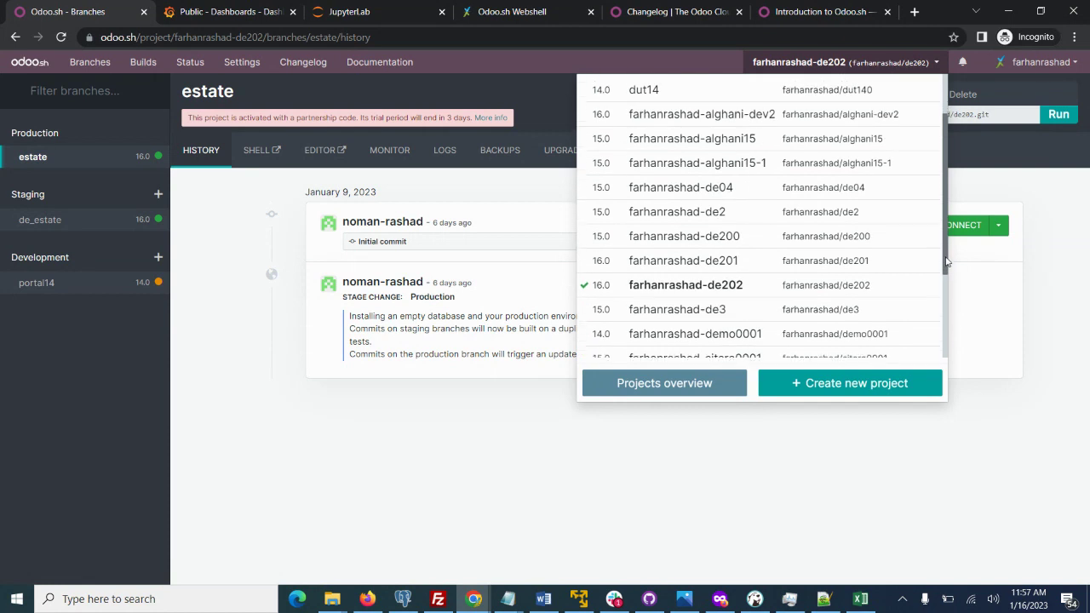
{"action": "left_click", "coordinate": [843, 258]}
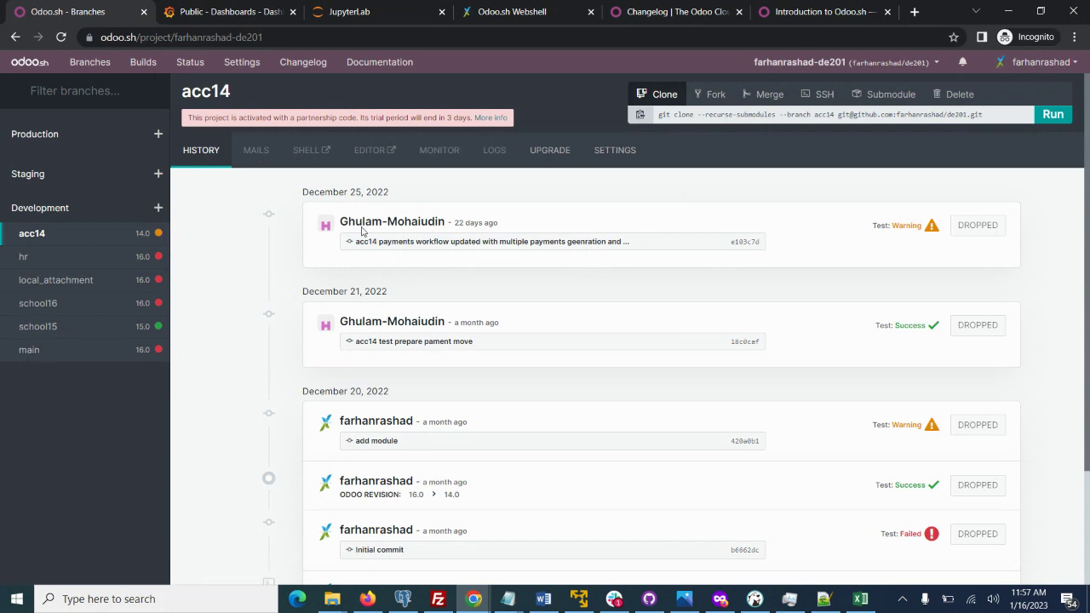
Switch to the de200 project, glance at its monitoring dashboard, and return to its builds overview.
{"action": "left_click", "coordinate": [809, 65]}
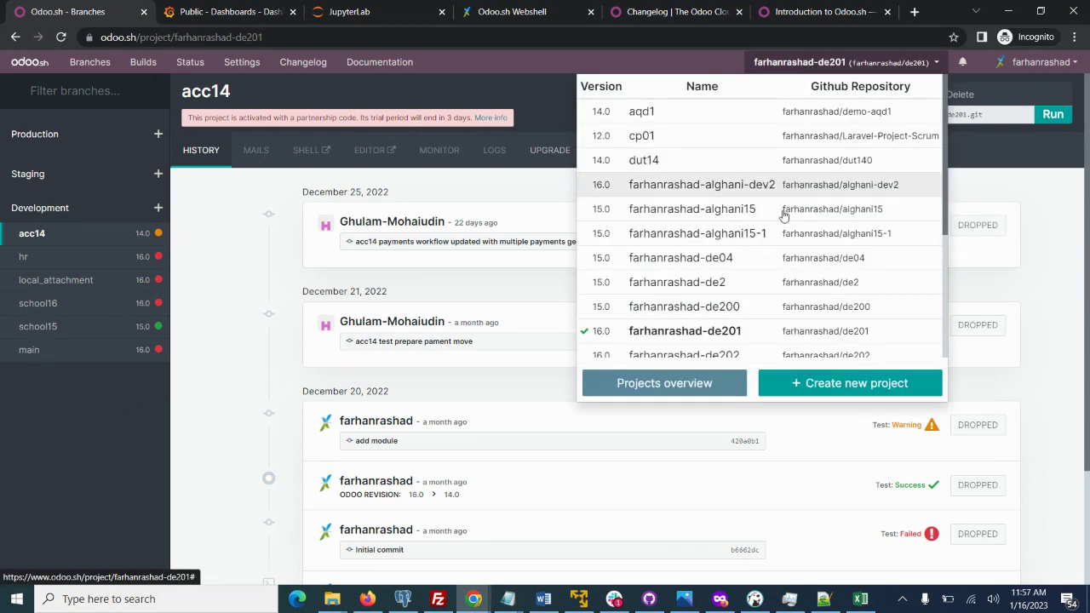
{"action": "left_click", "coordinate": [730, 308]}
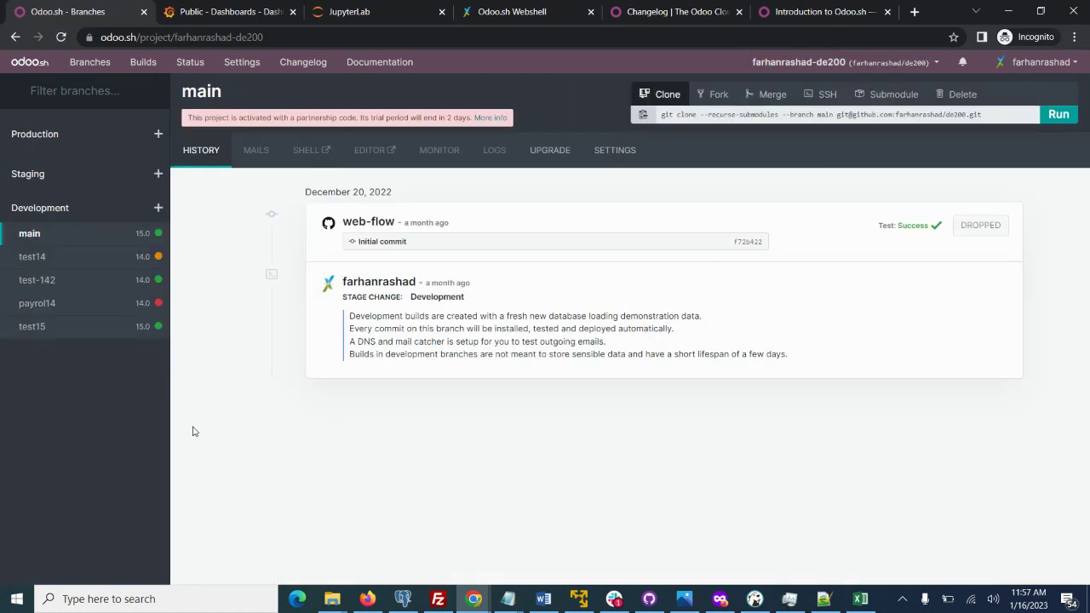
{"action": "left_click", "coordinate": [202, 16]}
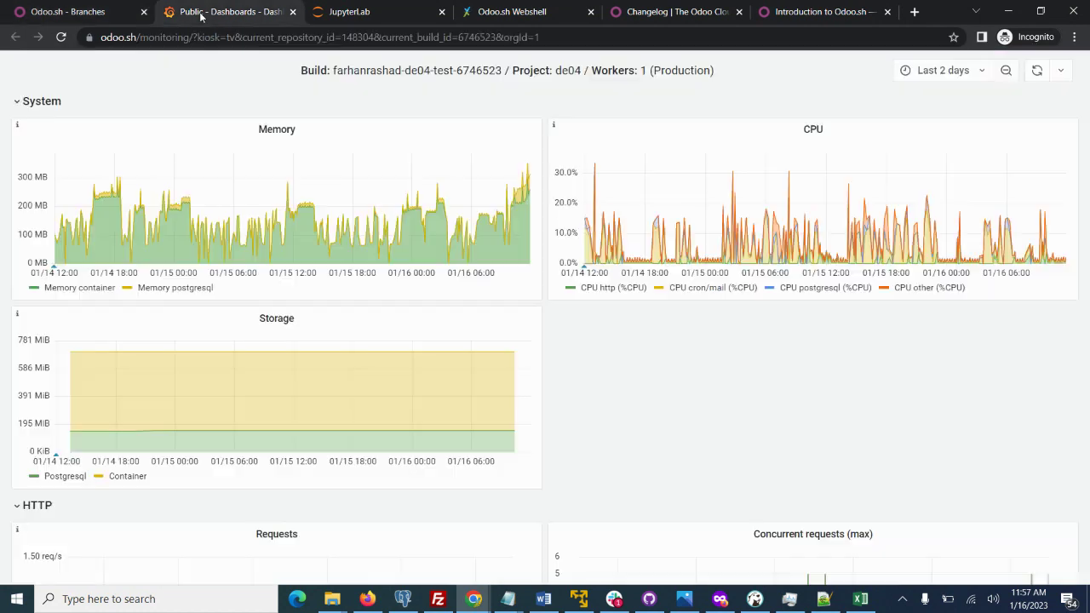
{"action": "left_click", "coordinate": [83, 11]}
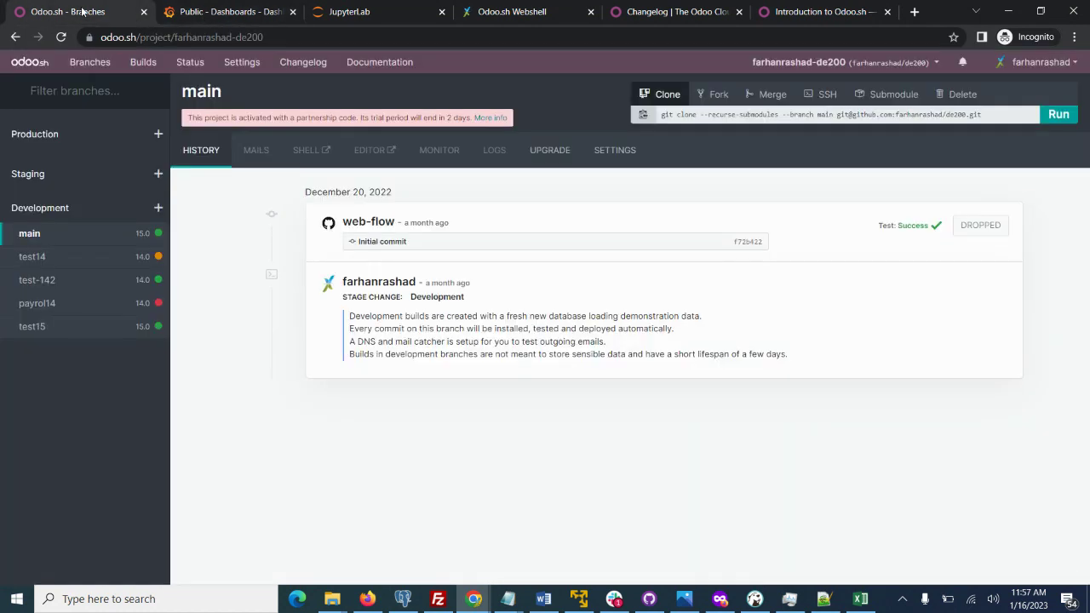
{"action": "left_click", "coordinate": [141, 64]}
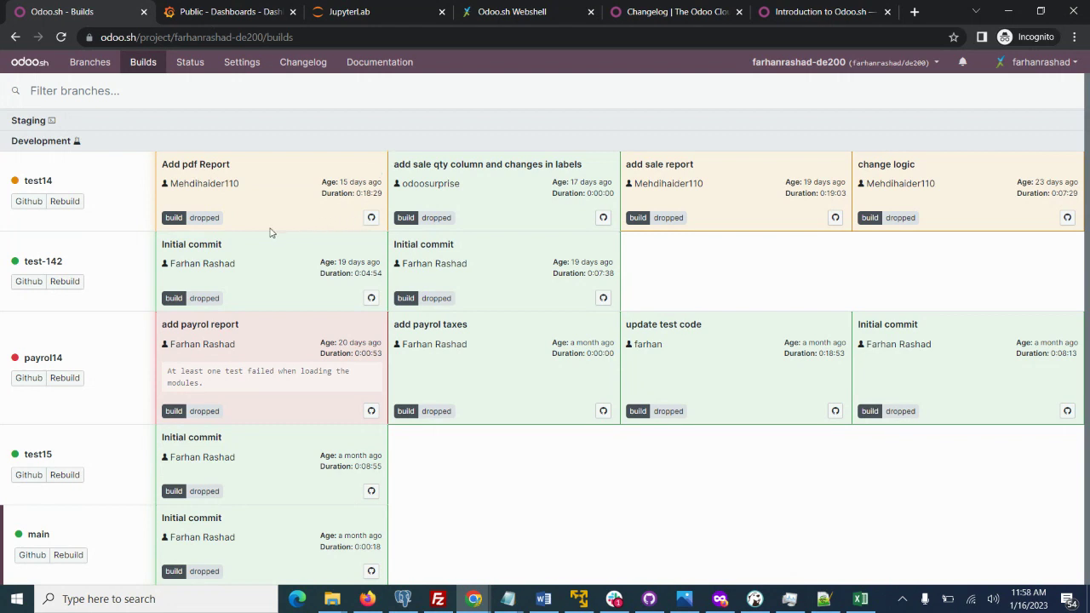
Rebuild the test14 branch, then go back to the Branches view.
{"action": "left_click", "coordinate": [64, 201]}
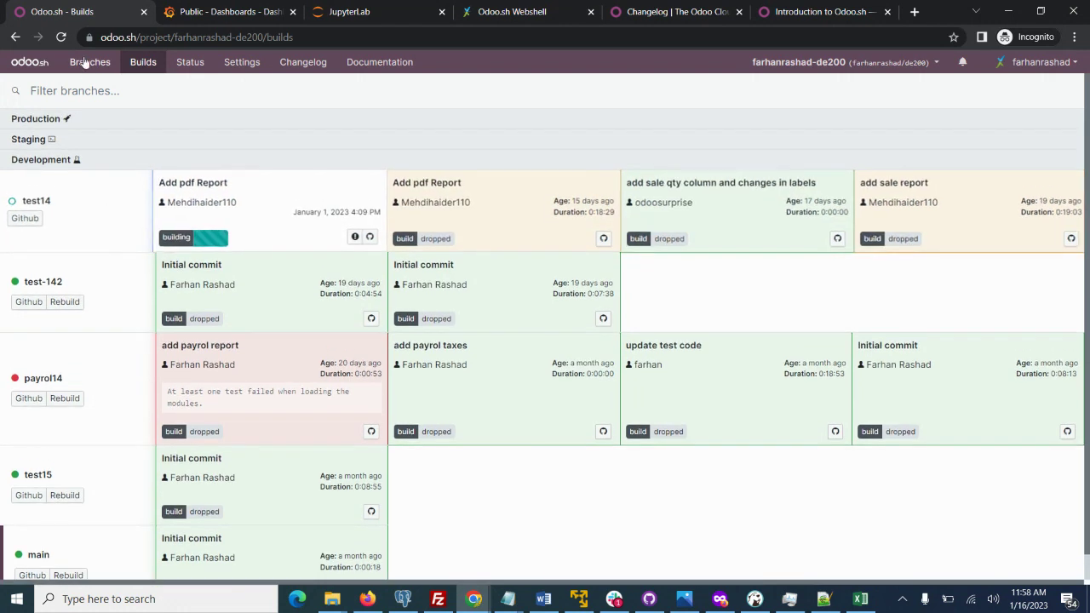
{"action": "left_click", "coordinate": [84, 61]}
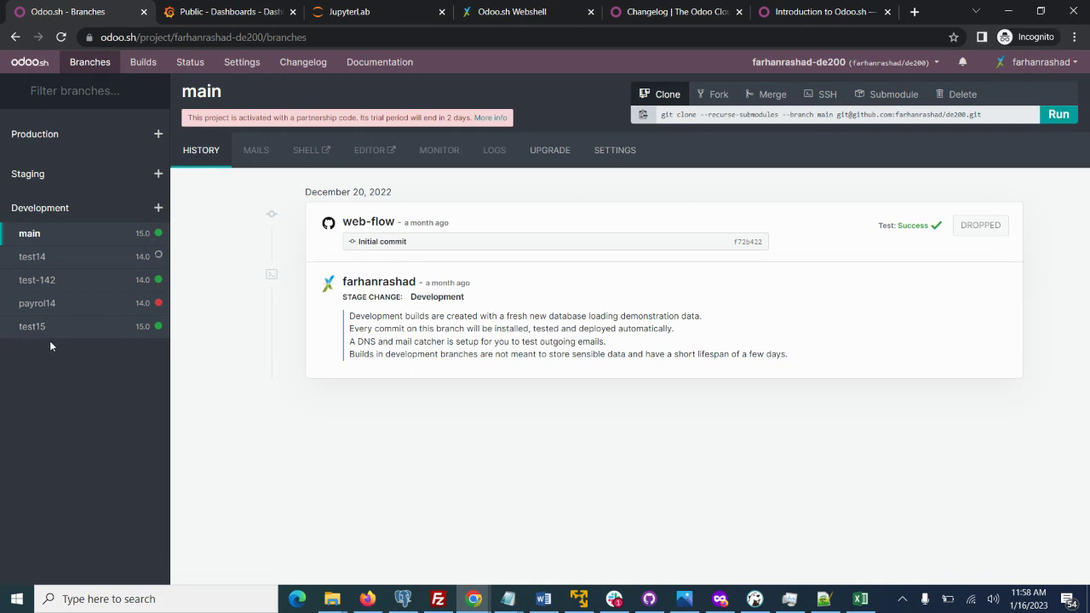
{"action": "left_click", "coordinate": [28, 234]}
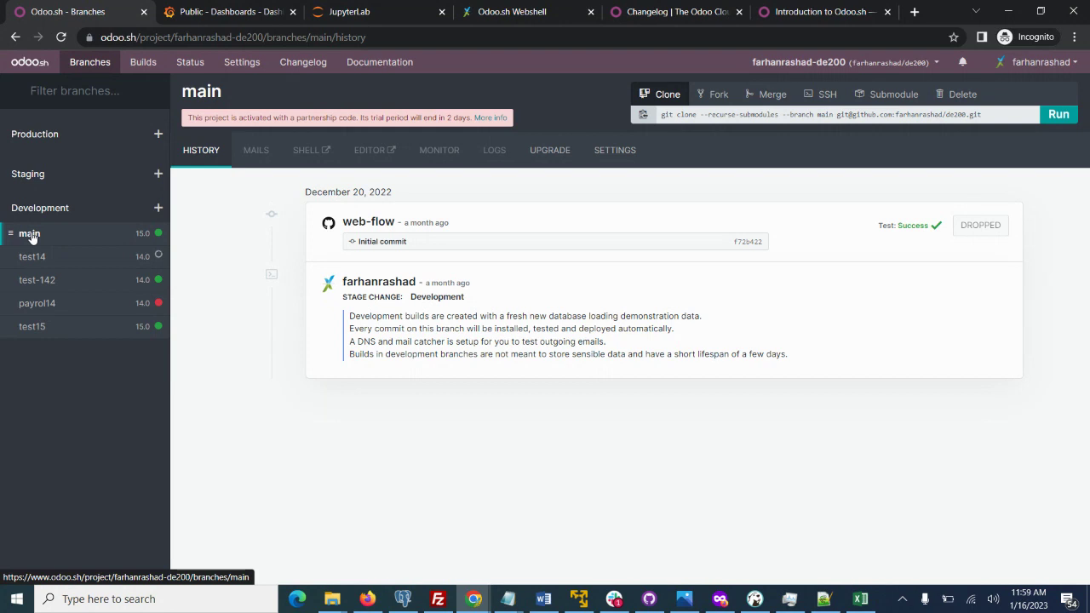
{"action": "left_click", "coordinate": [158, 208]}
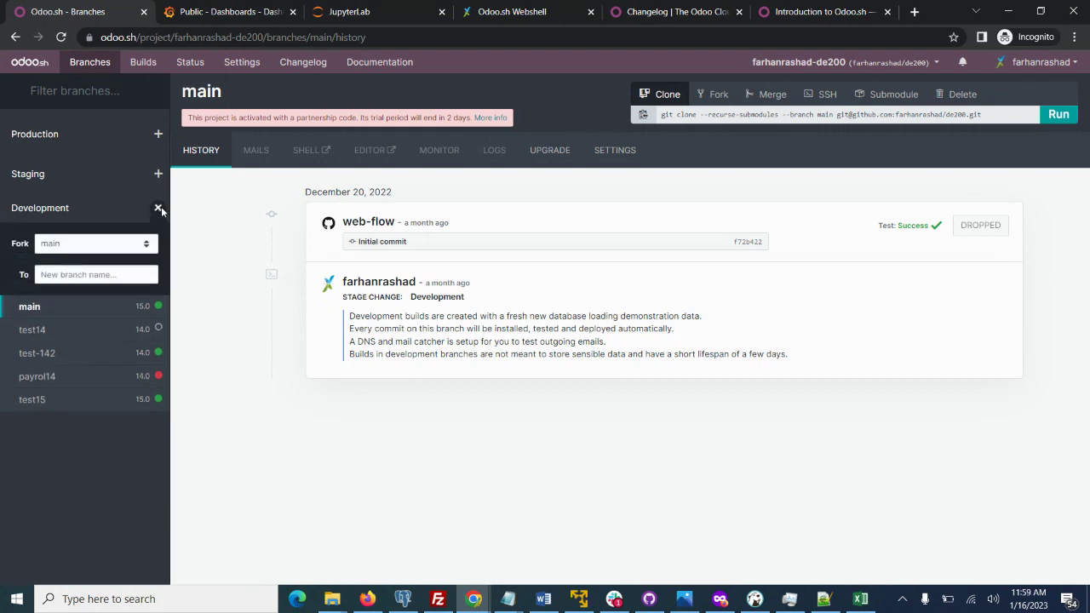
Fork main into a new development branch named 'sandbox'.
{"action": "left_click", "coordinate": [95, 245]}
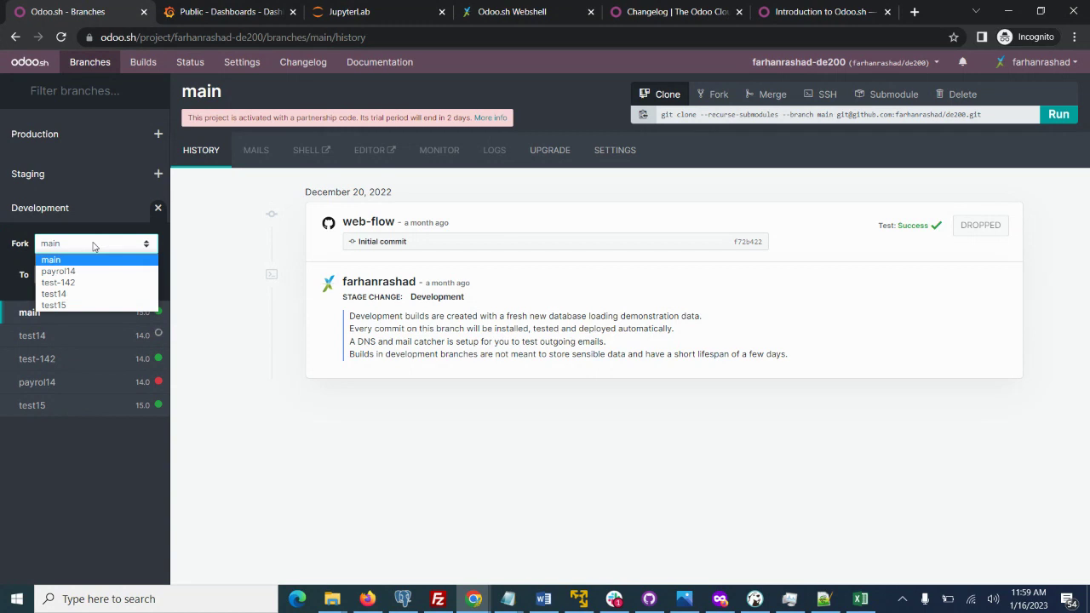
{"action": "left_click", "coordinate": [95, 245]}
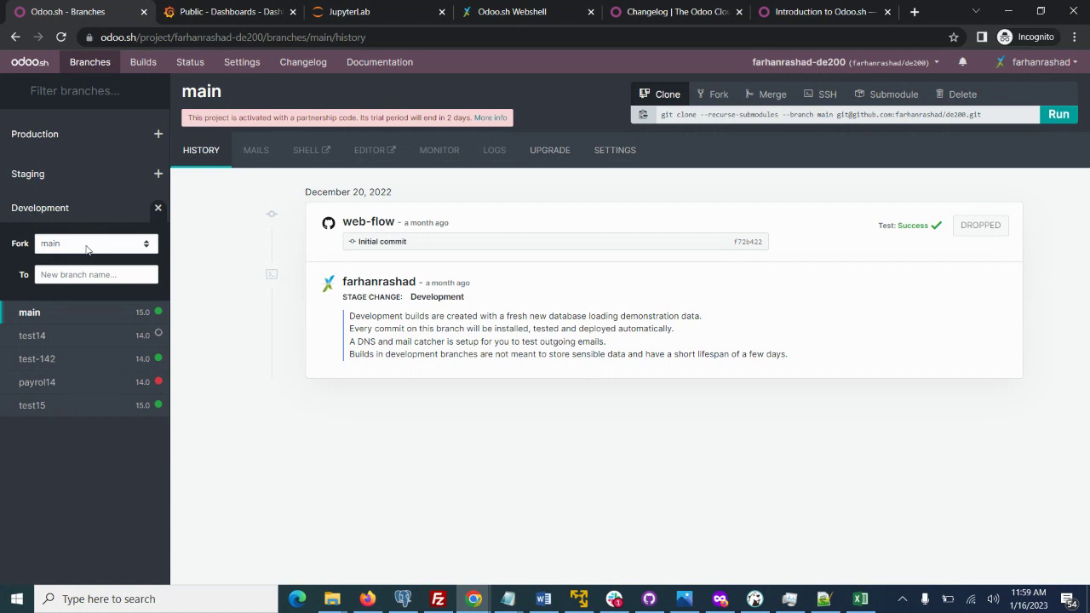
{"action": "left_click", "coordinate": [75, 275]}
{"action": "type", "text": "sandbox"}
{"action": "key", "text": "Return"}
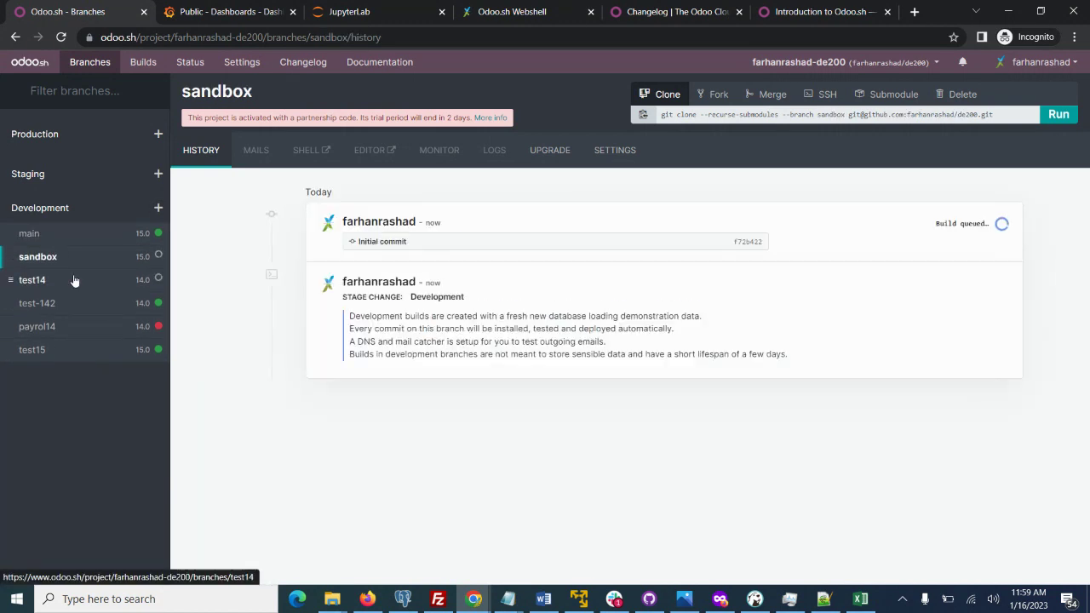
Browse the test-142, test15 and payroll14 branch histories, ending on test15's history.
{"action": "left_click", "coordinate": [25, 256]}
{"action": "left_click", "coordinate": [40, 308]}
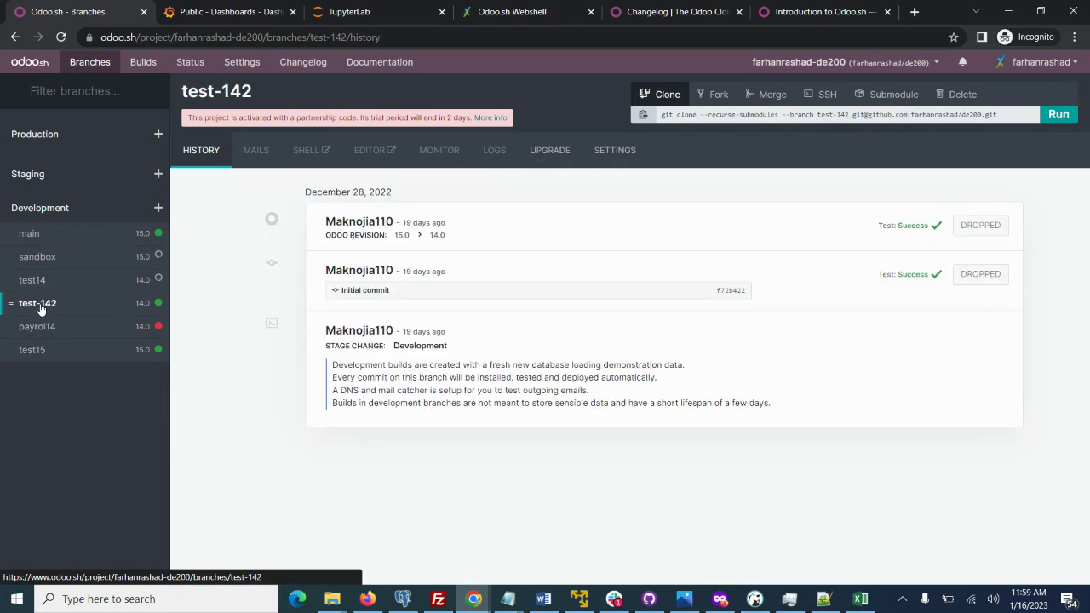
{"action": "left_click", "coordinate": [31, 350]}
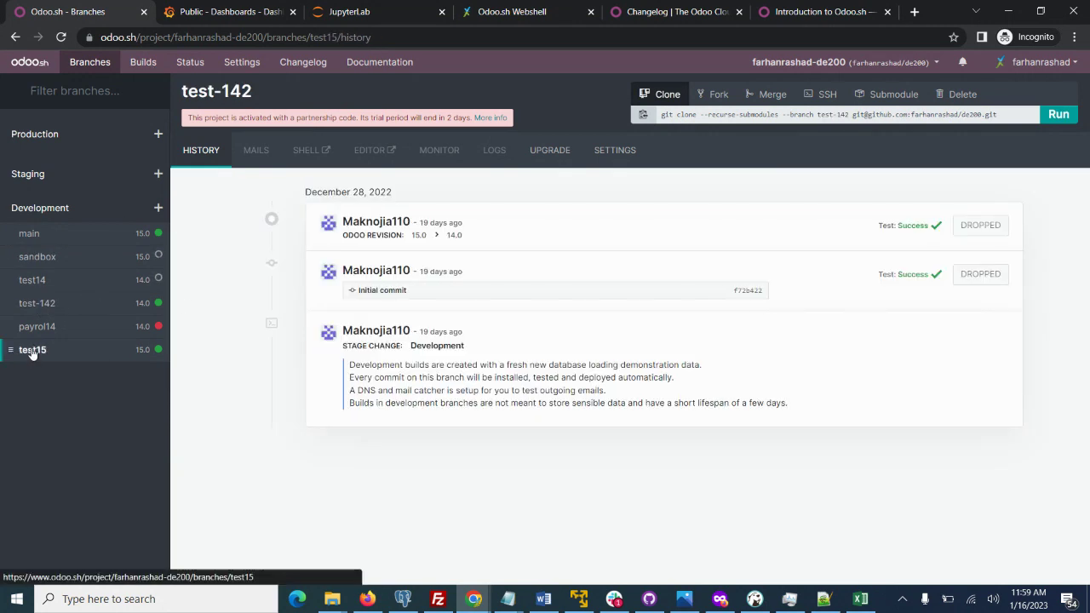
{"action": "left_click", "coordinate": [37, 328]}
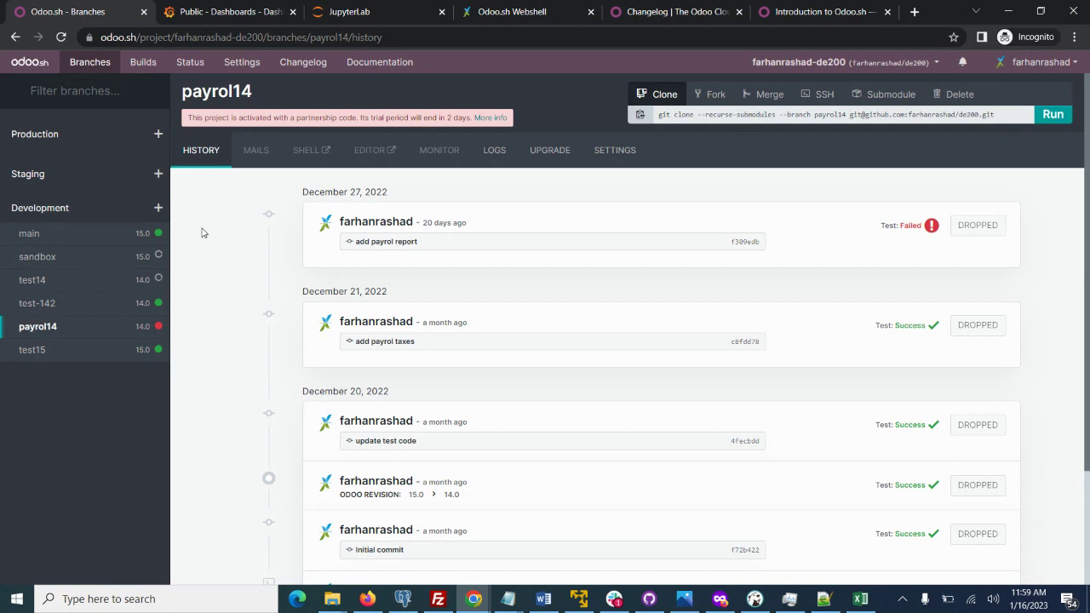
{"action": "left_click", "coordinate": [36, 357]}
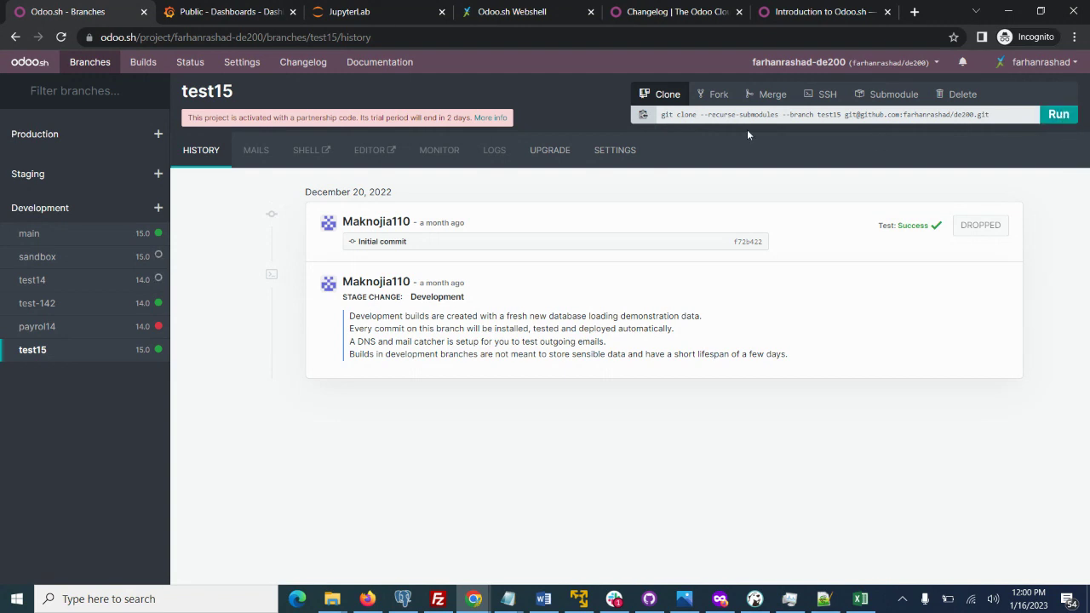
Preview forking a new branch from test15 based on main and cancel it, then start merging test15.
{"action": "left_click", "coordinate": [41, 356]}
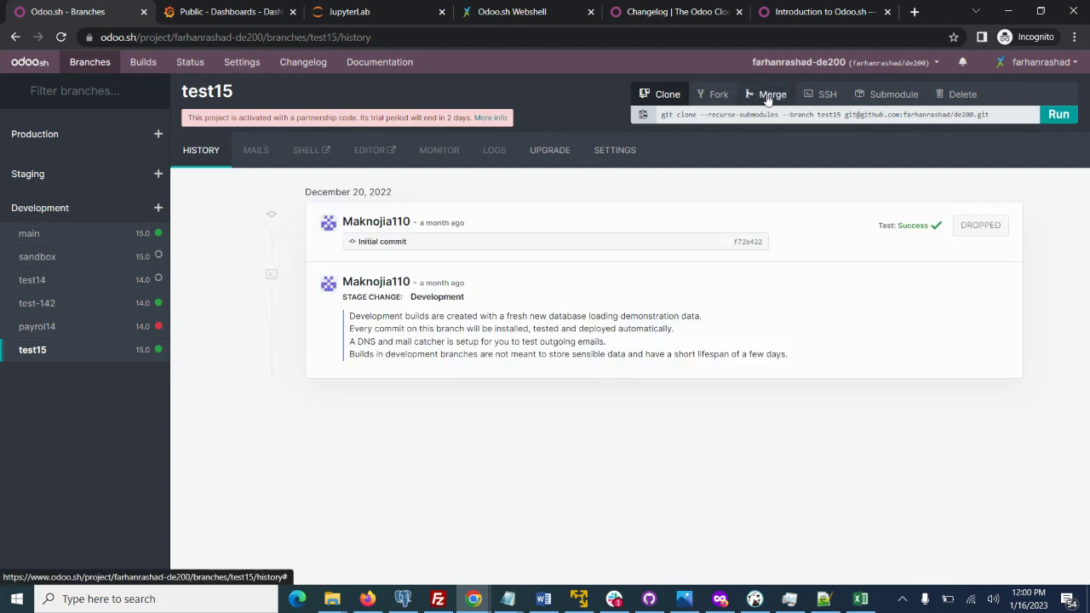
{"action": "left_click", "coordinate": [717, 95]}
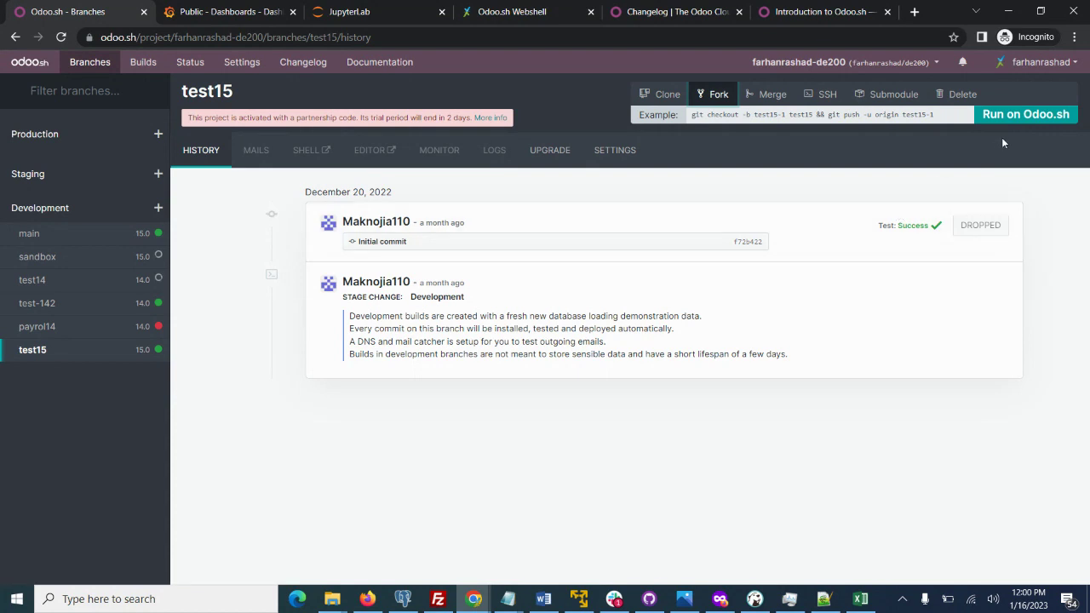
{"action": "left_click", "coordinate": [1013, 117]}
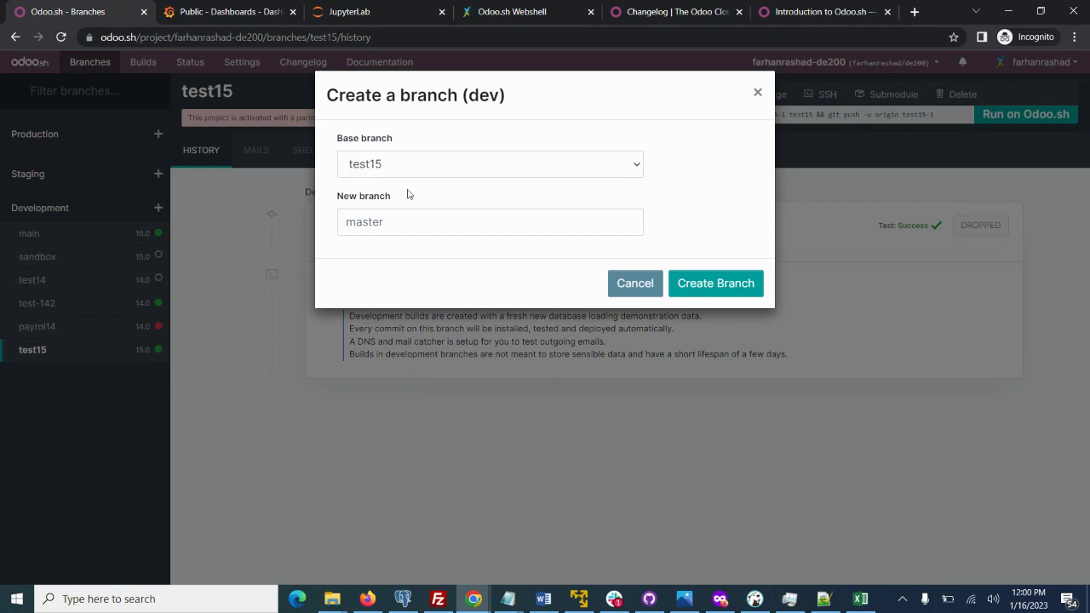
{"action": "left_click", "coordinate": [415, 165]}
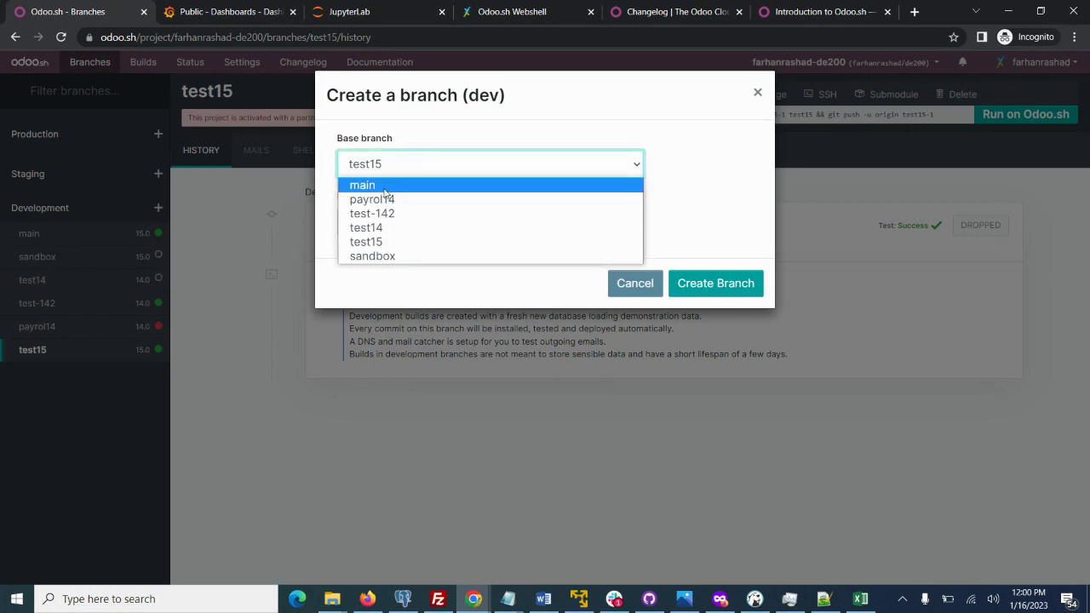
{"action": "left_click", "coordinate": [386, 191]}
{"action": "left_click", "coordinate": [397, 214]}
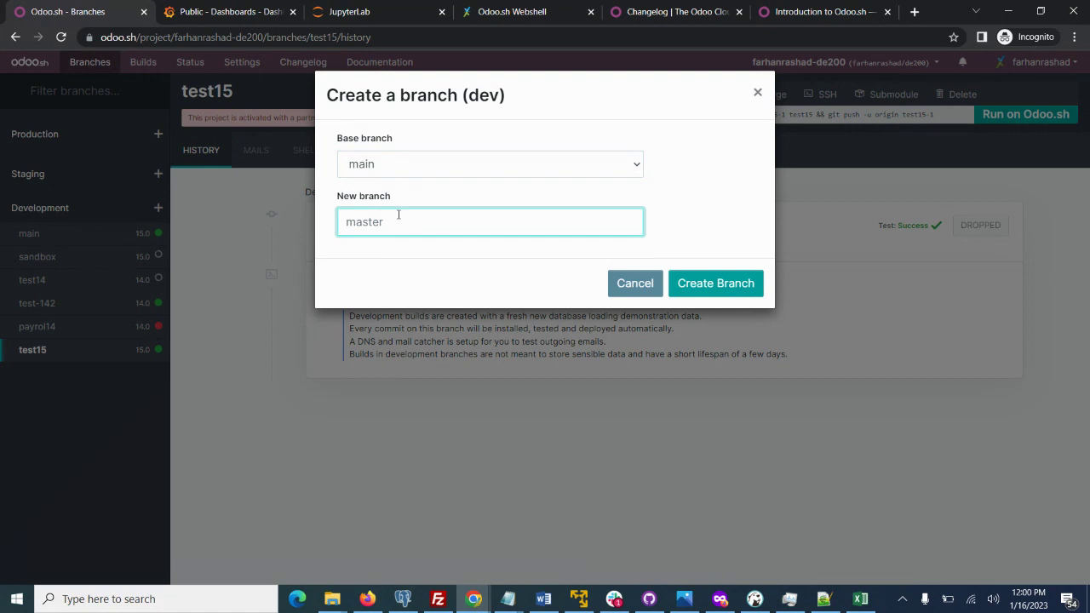
{"action": "left_click", "coordinate": [634, 282]}
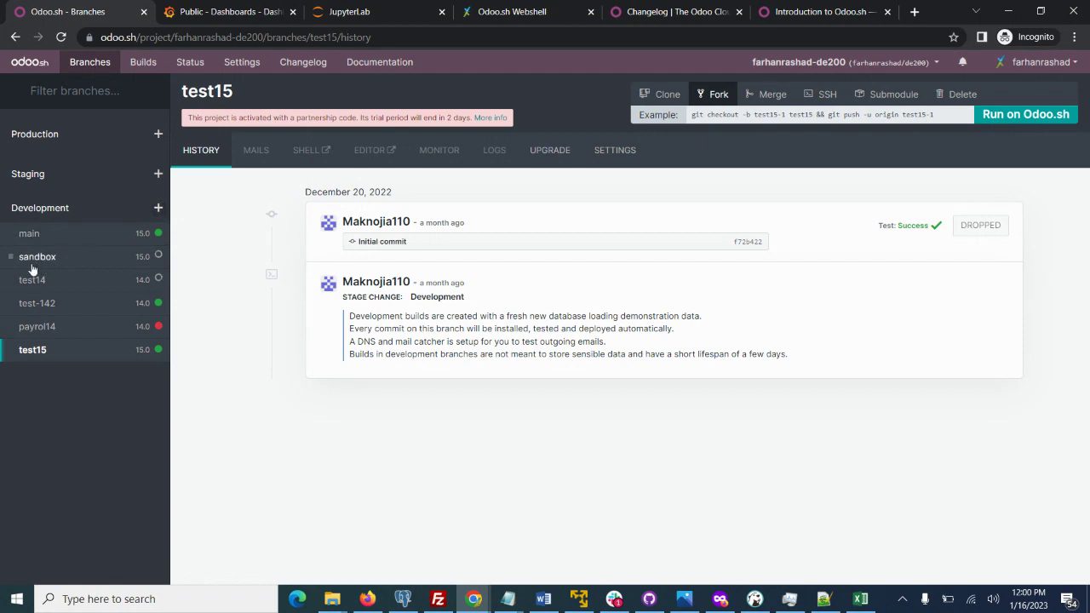
{"action": "left_click", "coordinate": [774, 94]}
{"action": "left_click", "coordinate": [994, 115]}
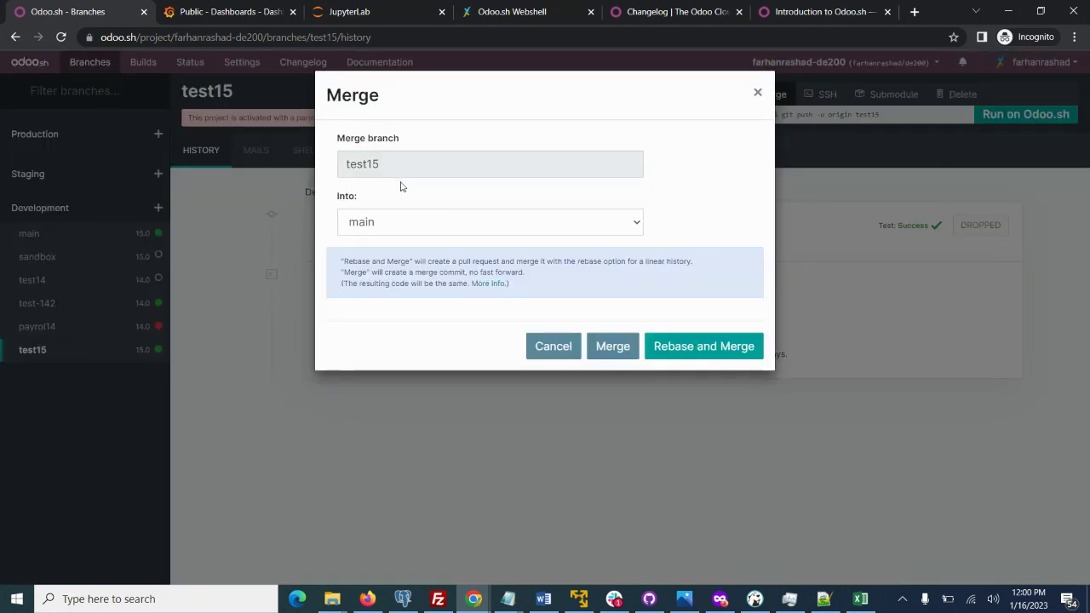
Choose test14 as the merge target for test15, then close the Merge dialog without merging.
{"action": "left_click", "coordinate": [378, 224]}
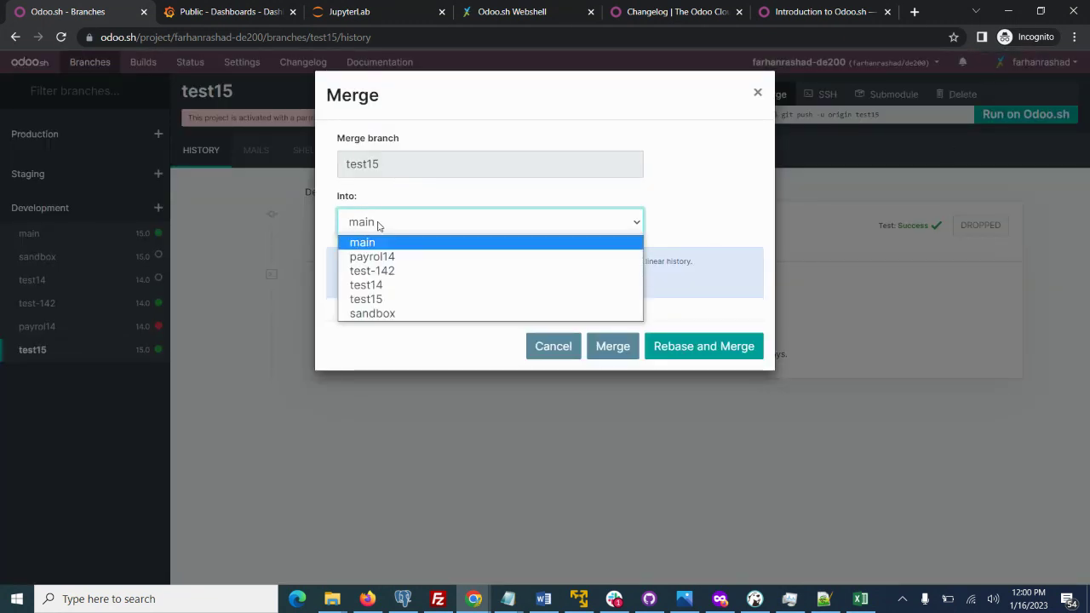
{"action": "left_click", "coordinate": [390, 289]}
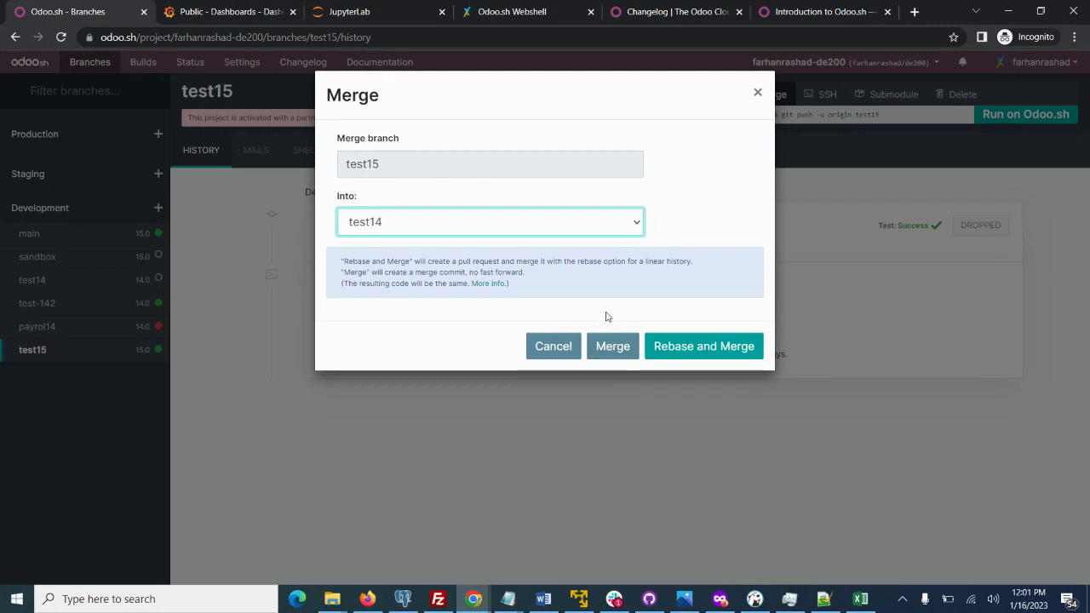
{"action": "left_click", "coordinate": [754, 96]}
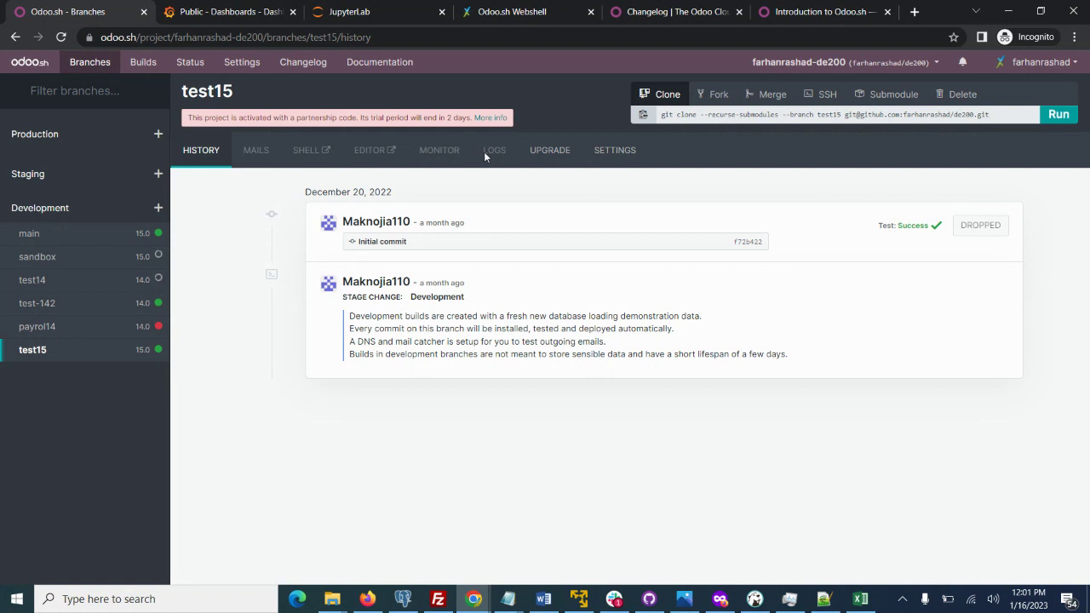
{"action": "left_click", "coordinate": [27, 237]}
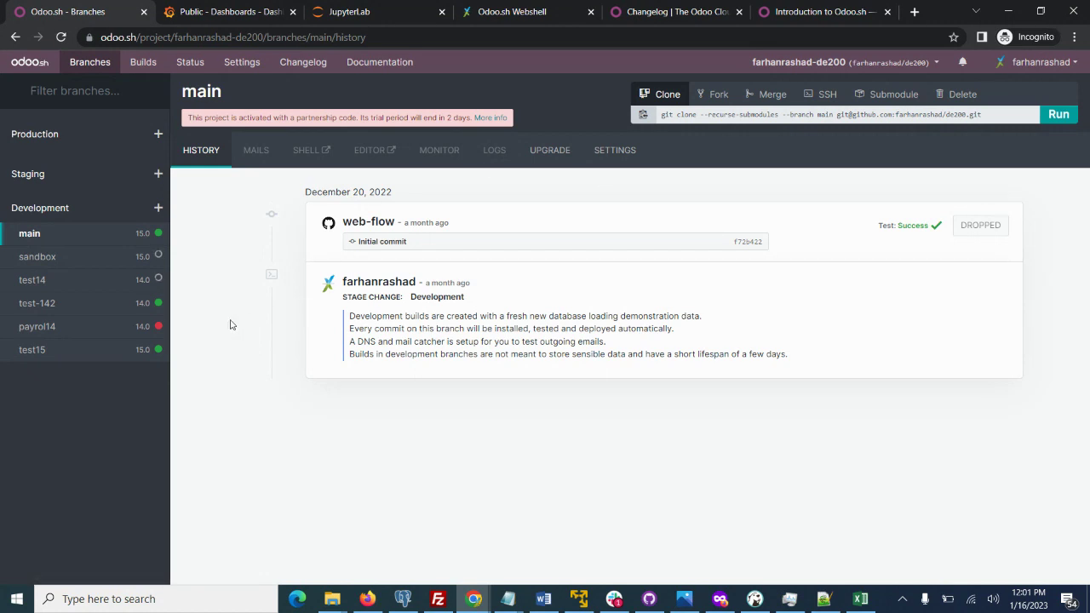
{"action": "left_click", "coordinate": [28, 307]}
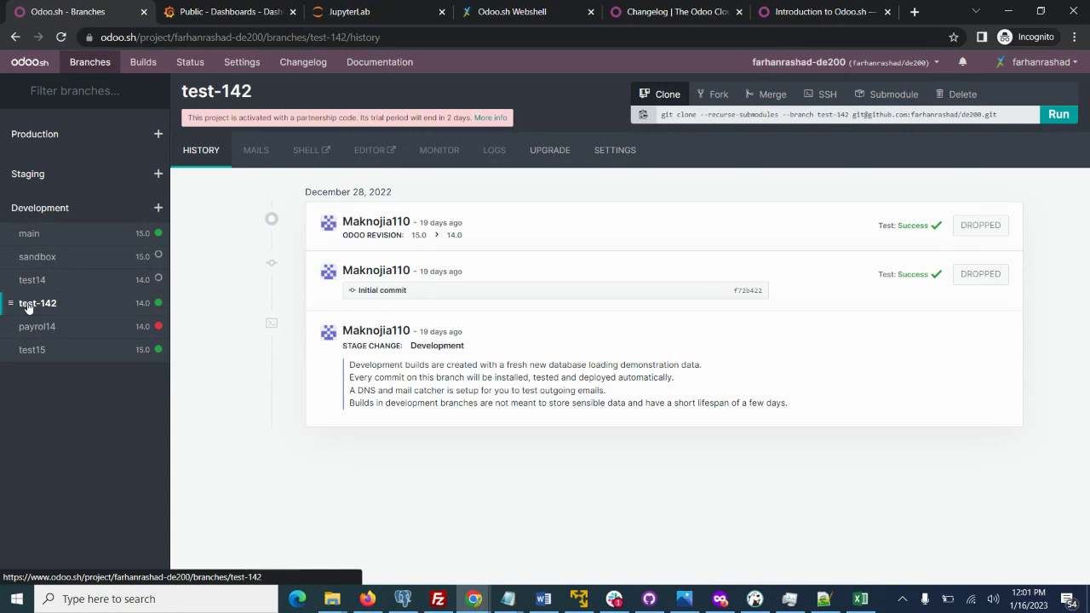
{"action": "left_click", "coordinate": [28, 349]}
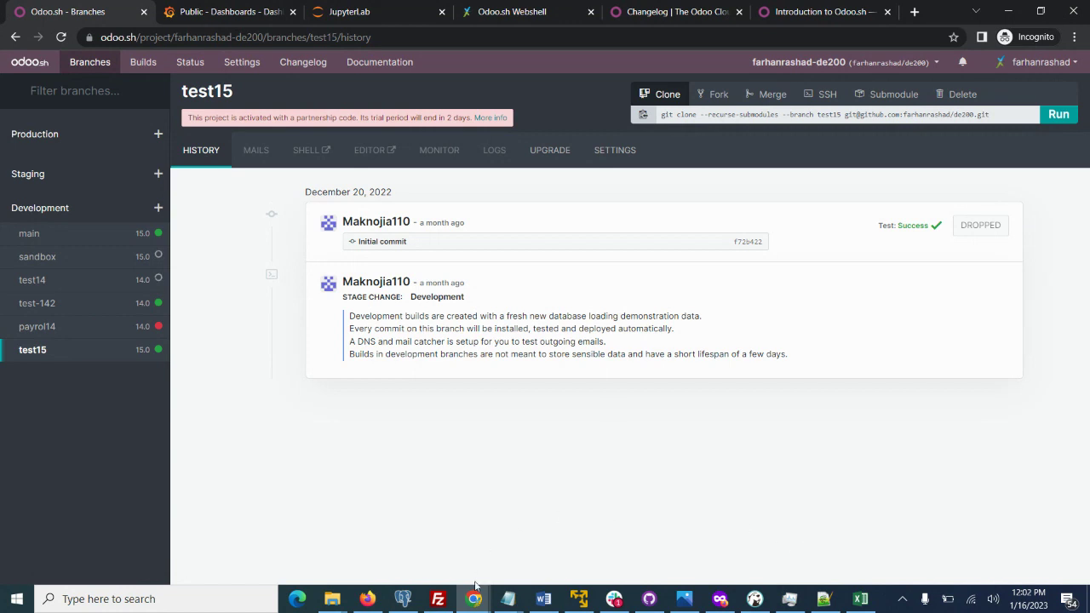
{"action": "mouse_move", "coordinate": [476, 585]}
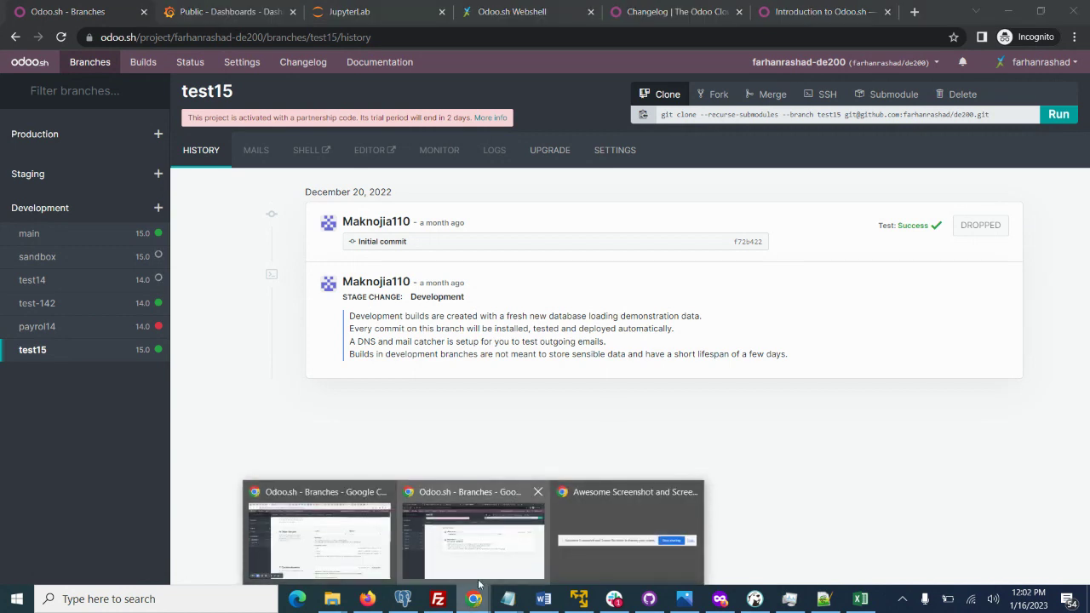
In the other project's window, look at sandbox14's settings and history, highlighting its 15.0 revision.
{"action": "mouse_move", "coordinate": [361, 560]}
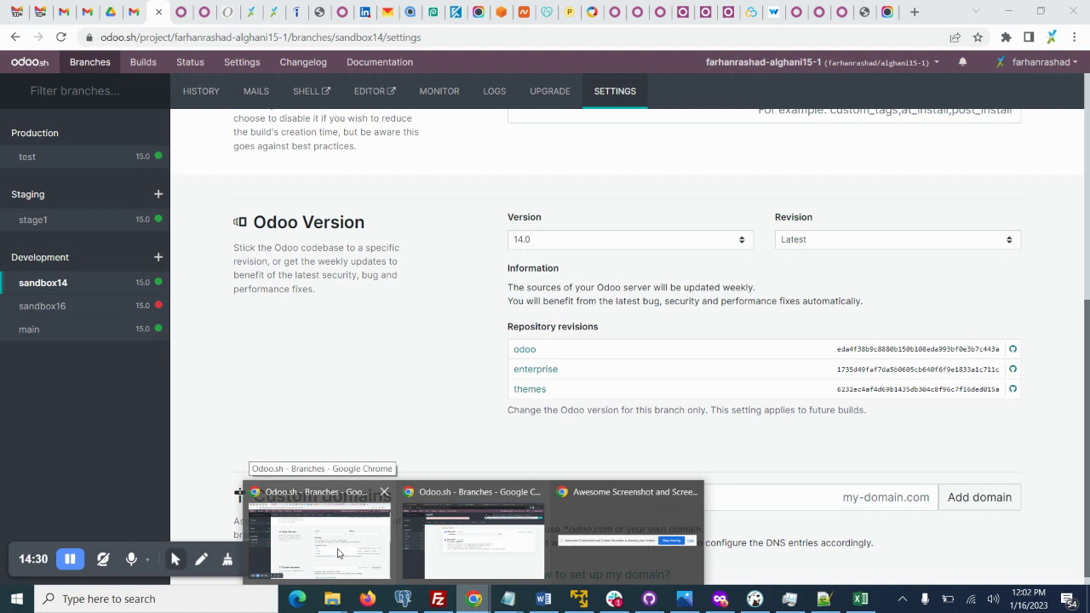
{"action": "left_click", "coordinate": [337, 549]}
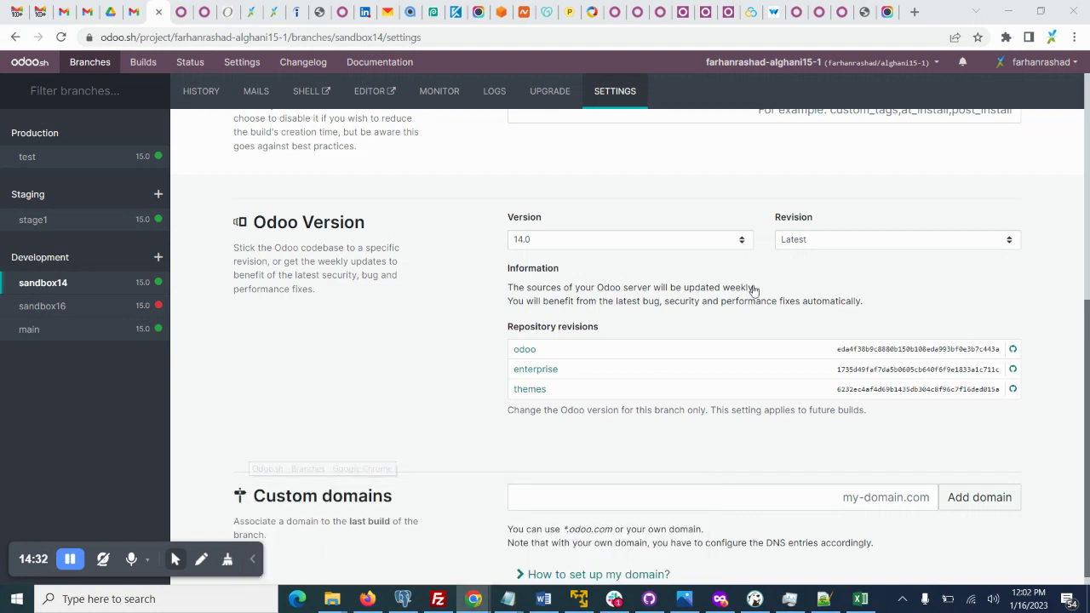
{"action": "left_click_drag", "start_coordinate": [1086, 284], "coordinate": [1078, 60]}
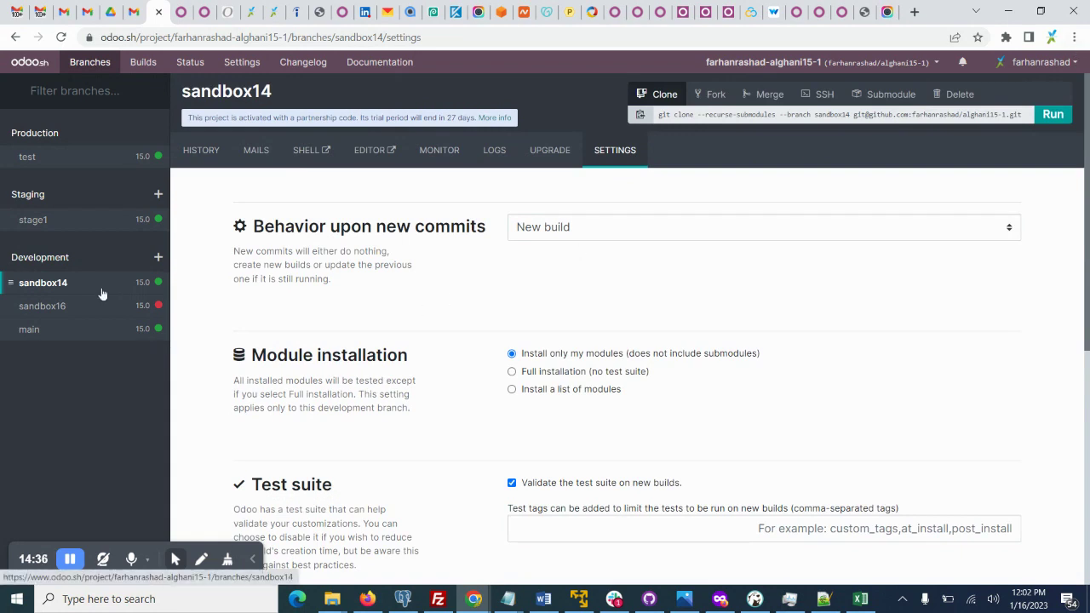
{"action": "left_click", "coordinate": [46, 285]}
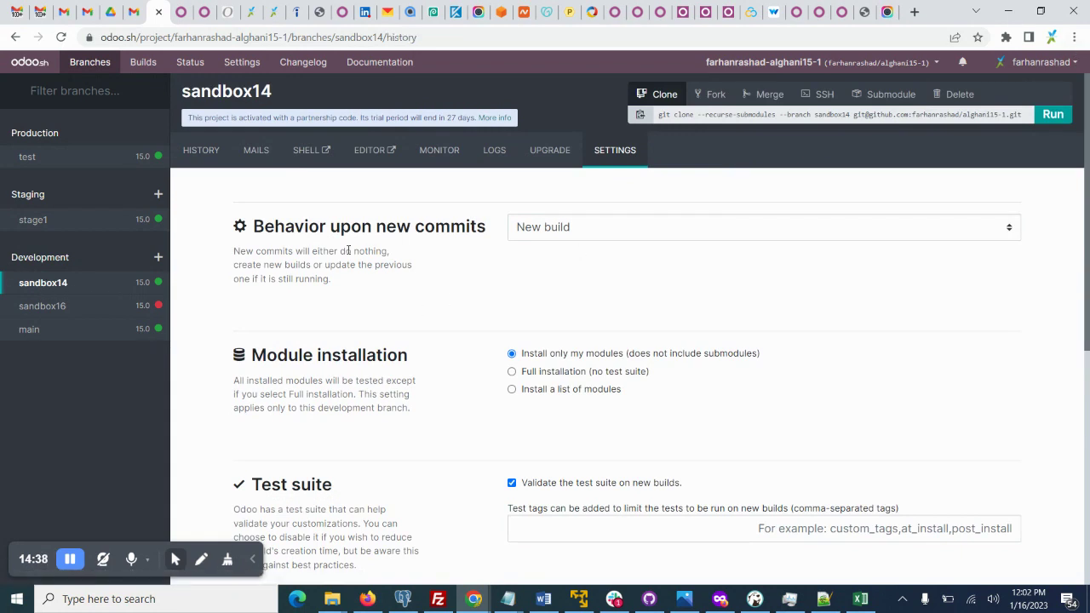
{"action": "left_click", "coordinate": [600, 158]}
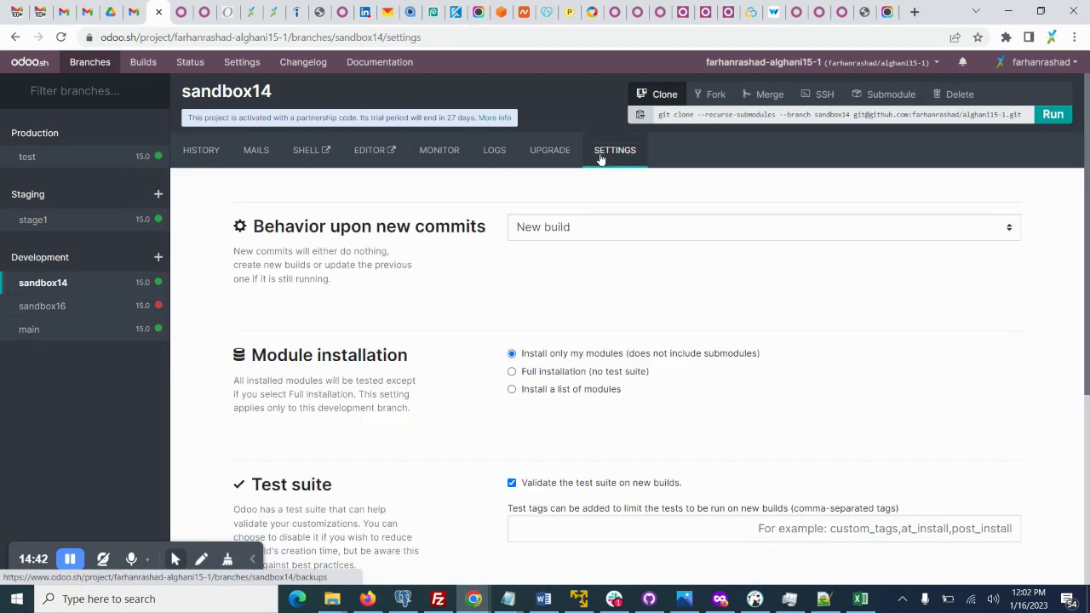
{"action": "left_click", "coordinate": [59, 289]}
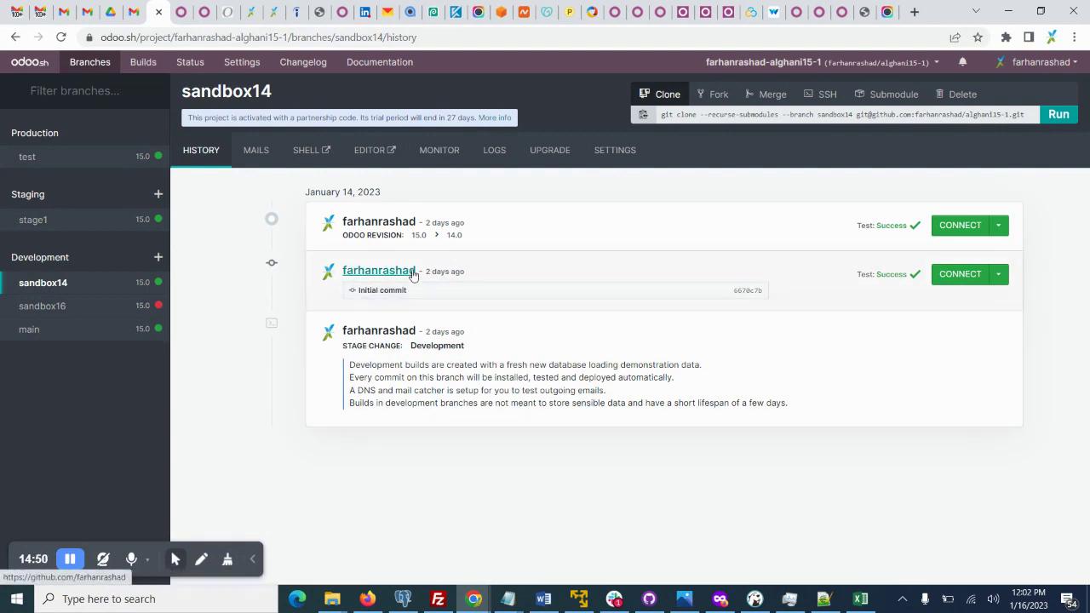
{"action": "double_click", "coordinate": [416, 234]}
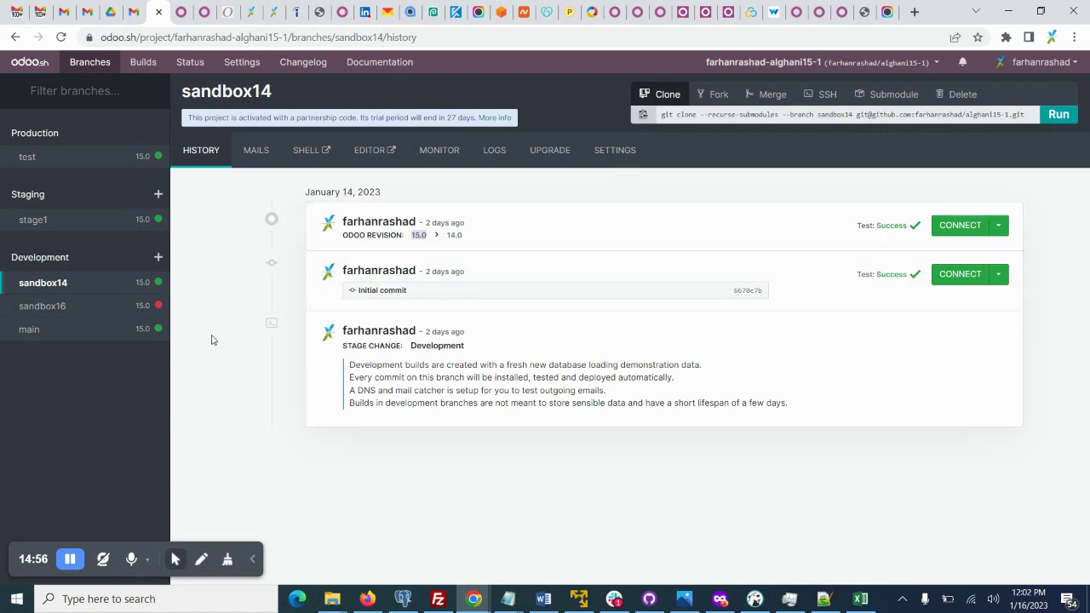
Open the sandbox16 branch history and then its settings.
{"action": "left_click", "coordinate": [35, 312]}
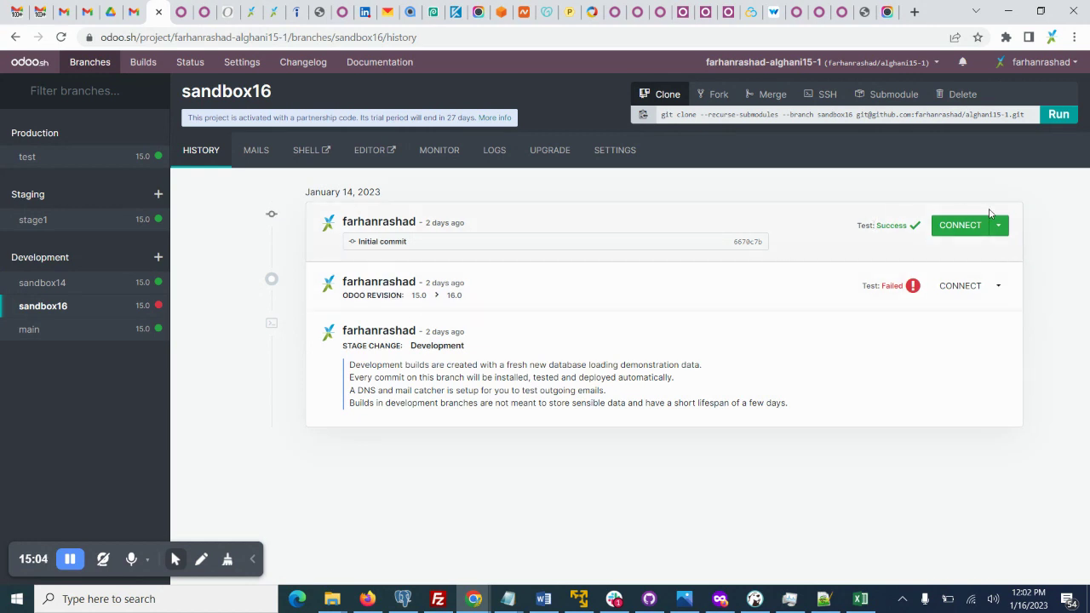
{"action": "left_click", "coordinate": [52, 309]}
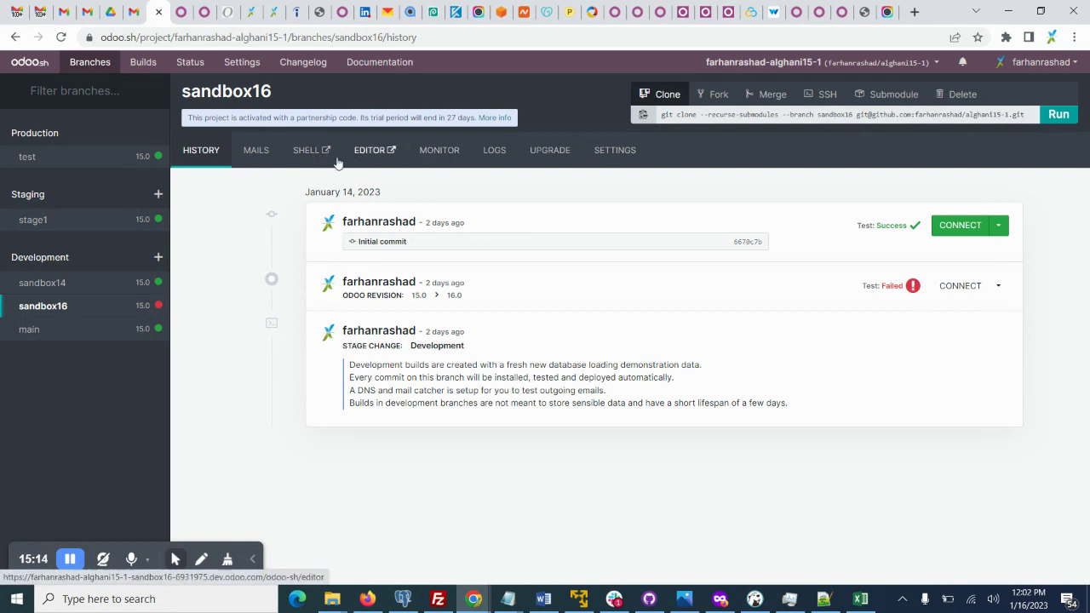
{"action": "left_click", "coordinate": [209, 153]}
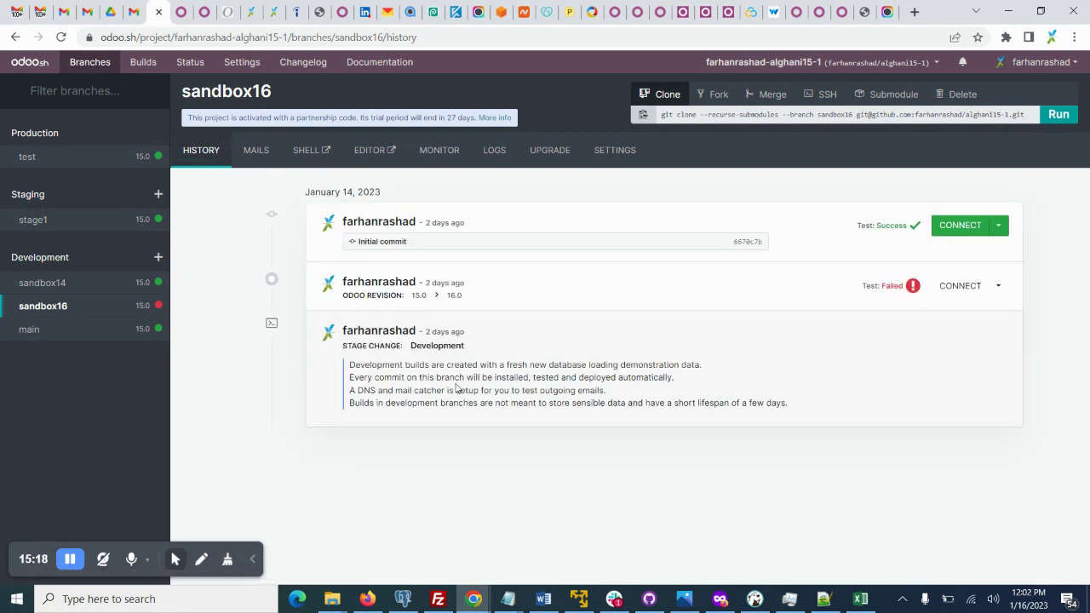
{"action": "left_click", "coordinate": [614, 151]}
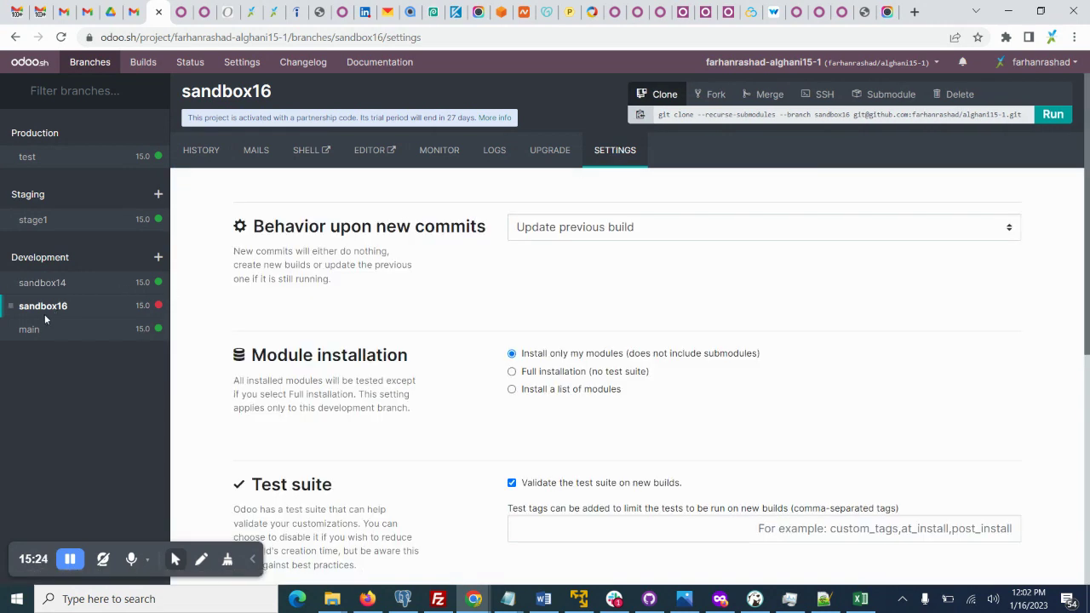
Check sandbox16's new-commit behaviour choices, briefly visit the first project's window, then come back.
{"action": "left_click", "coordinate": [614, 226]}
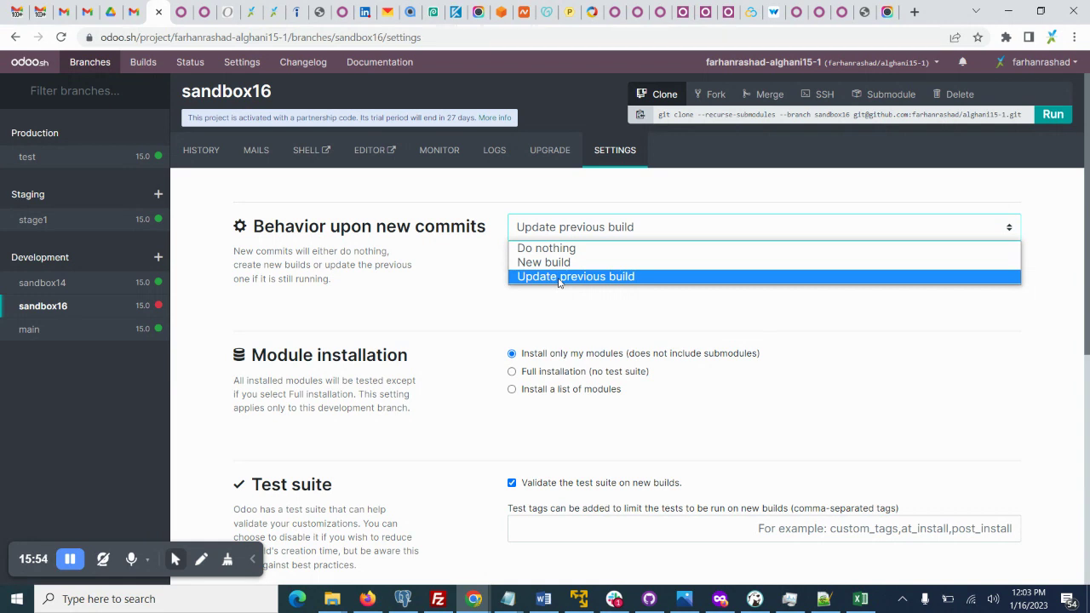
{"action": "left_click", "coordinate": [473, 598]}
{"action": "left_click", "coordinate": [493, 550]}
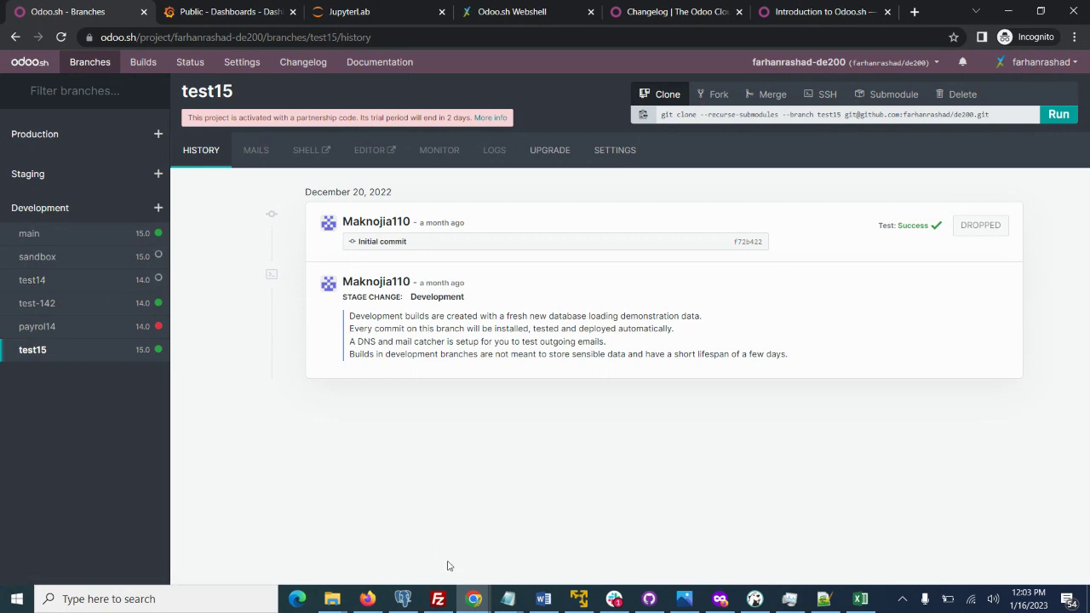
{"action": "left_click", "coordinate": [471, 598]}
{"action": "left_click", "coordinate": [356, 547]}
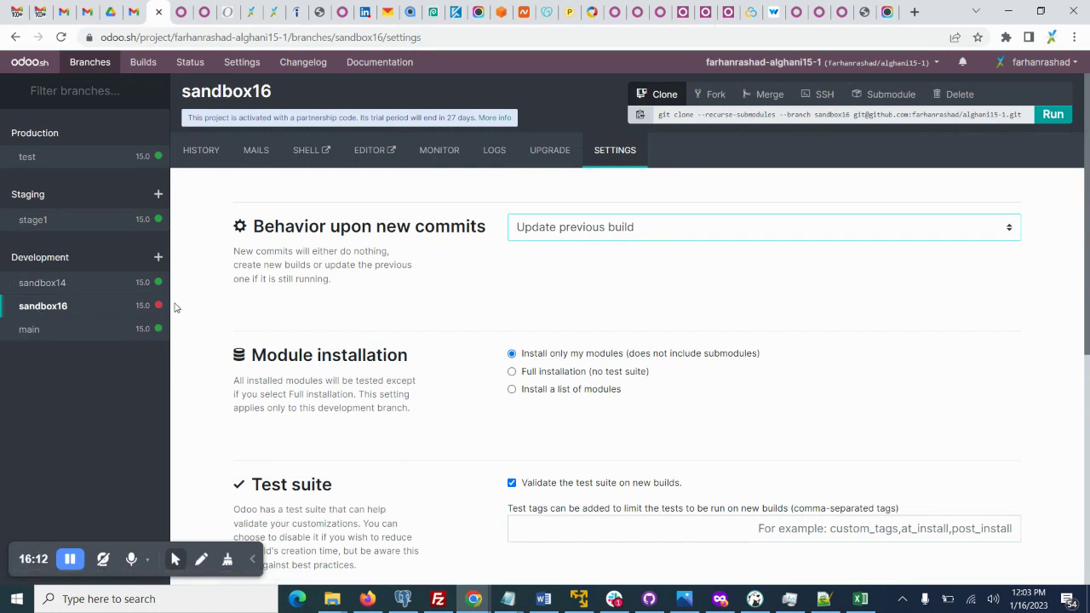
Try 'New build' for sandbox16's new-commit behaviour, then set it to 'Do nothing'.
{"action": "left_click", "coordinate": [610, 229]}
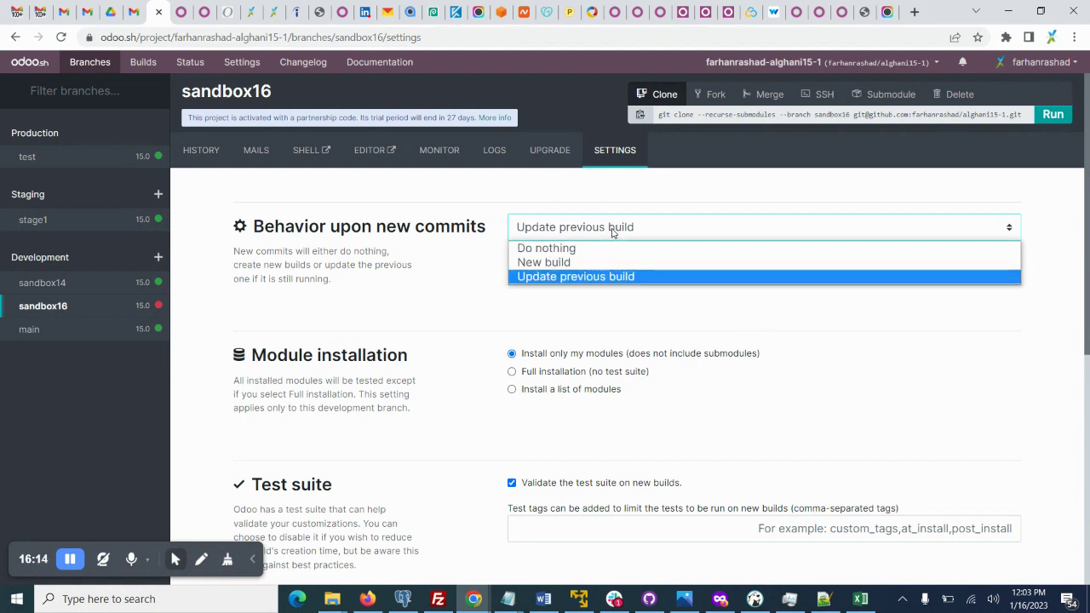
{"action": "left_click", "coordinate": [600, 278]}
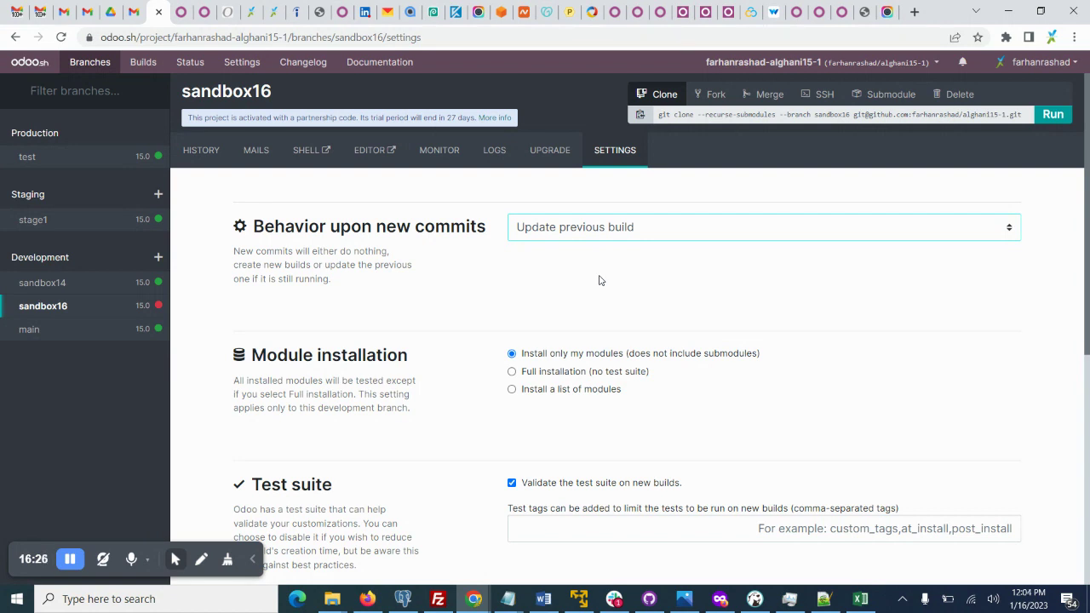
{"action": "left_click", "coordinate": [571, 237]}
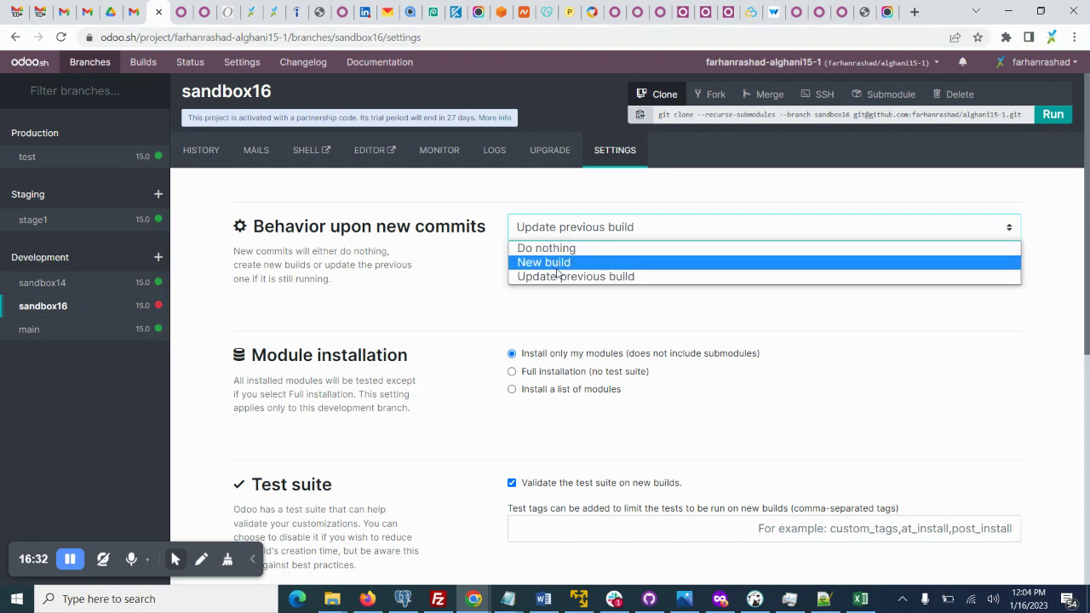
{"action": "left_click", "coordinate": [557, 267]}
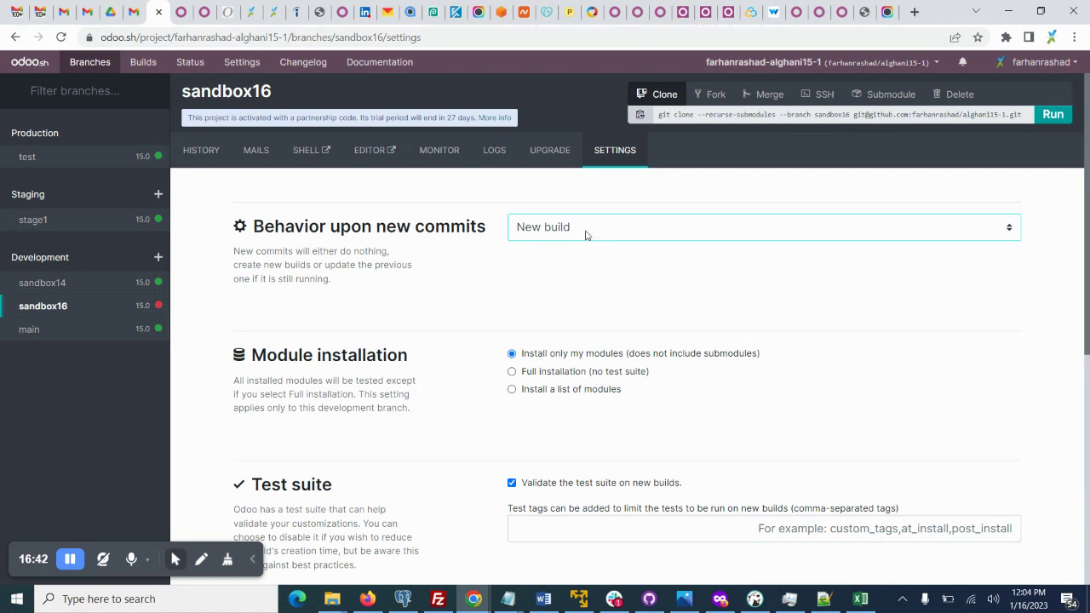
{"action": "left_click", "coordinate": [585, 230]}
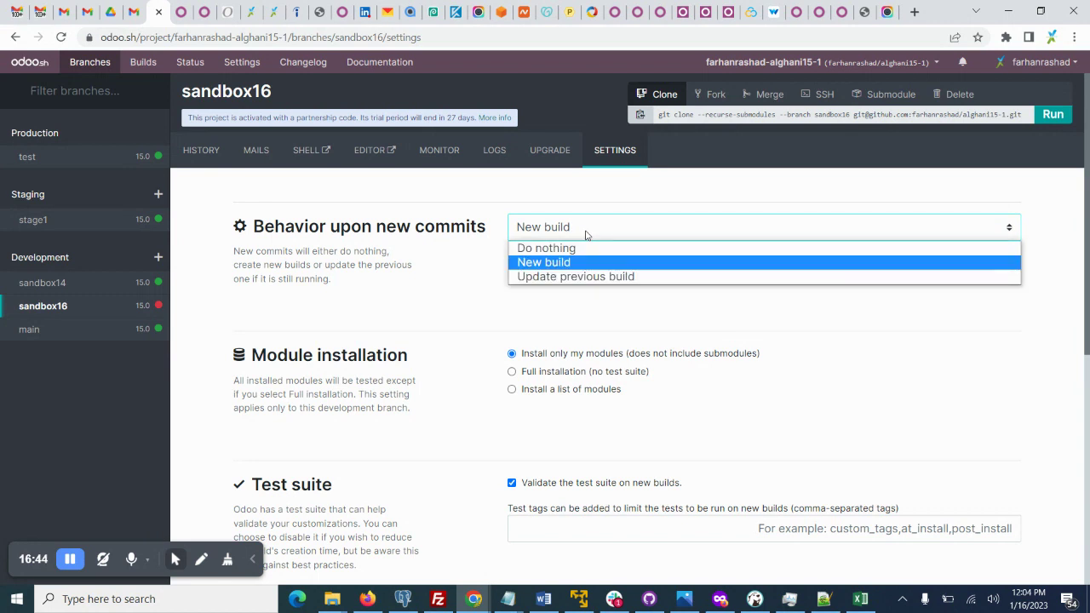
{"action": "left_click", "coordinate": [581, 248]}
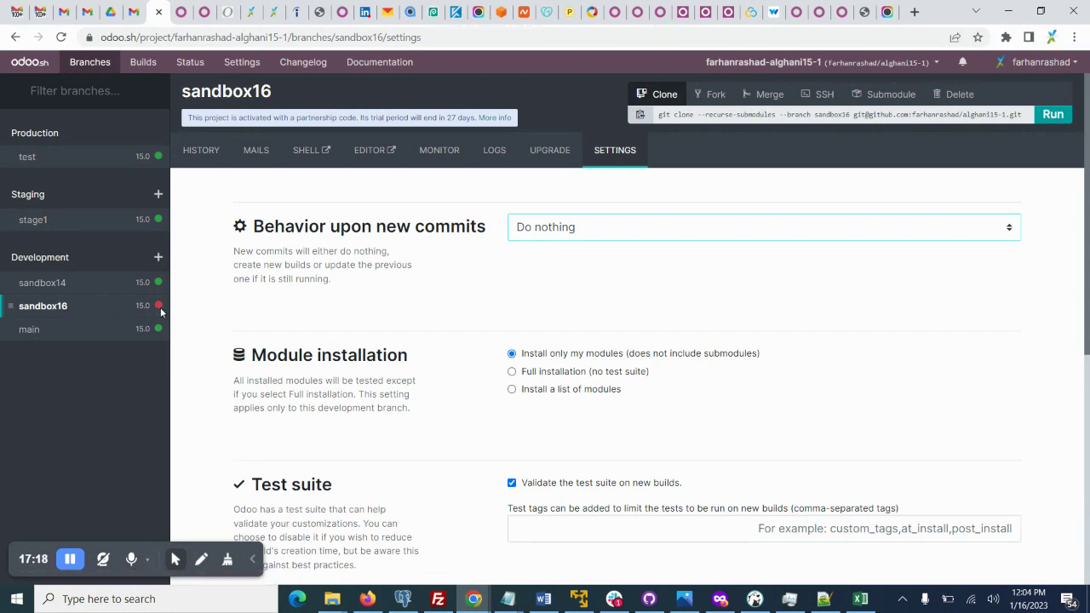
Inspect sandbox16's failed build in its history, then view sandbox14's successful builds for comparison.
{"action": "mouse_move", "coordinate": [160, 311]}
{"action": "left_click", "coordinate": [55, 307]}
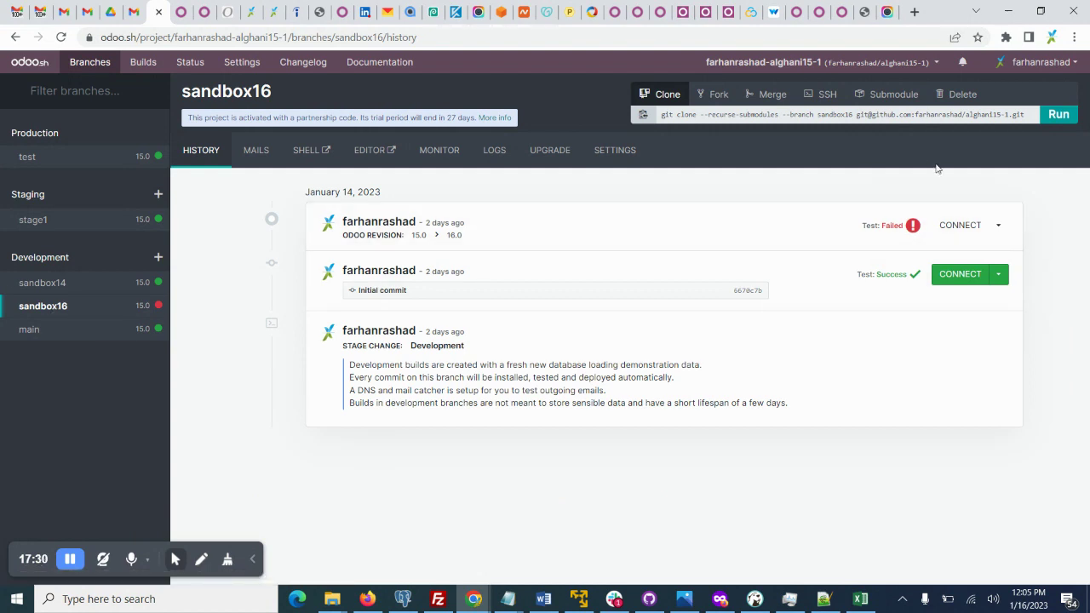
{"action": "mouse_move", "coordinate": [915, 228]}
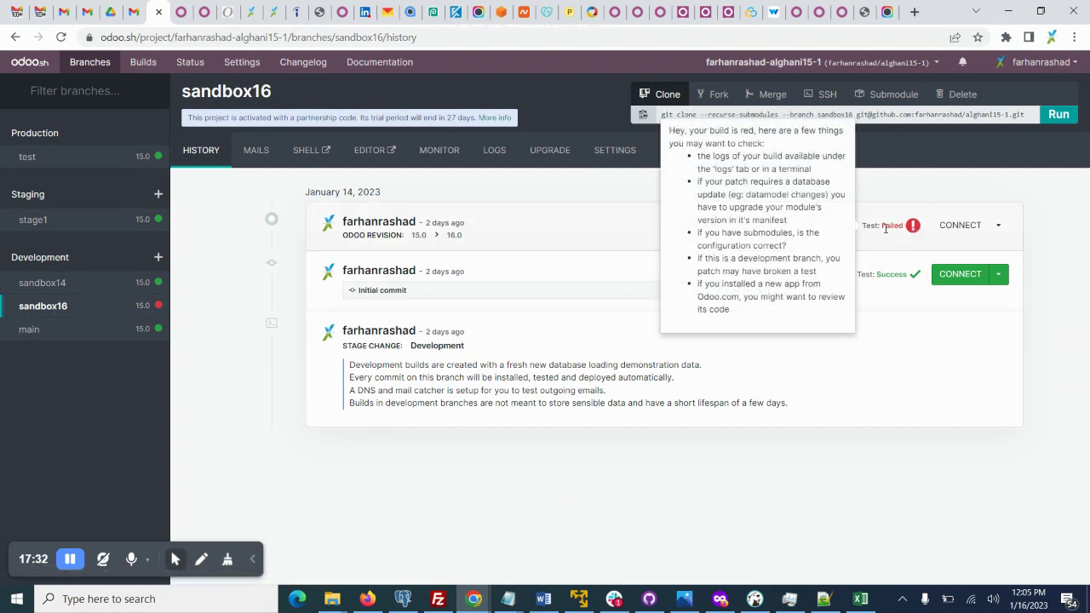
{"action": "left_click", "coordinate": [23, 282]}
{"action": "mouse_move", "coordinate": [162, 284]}
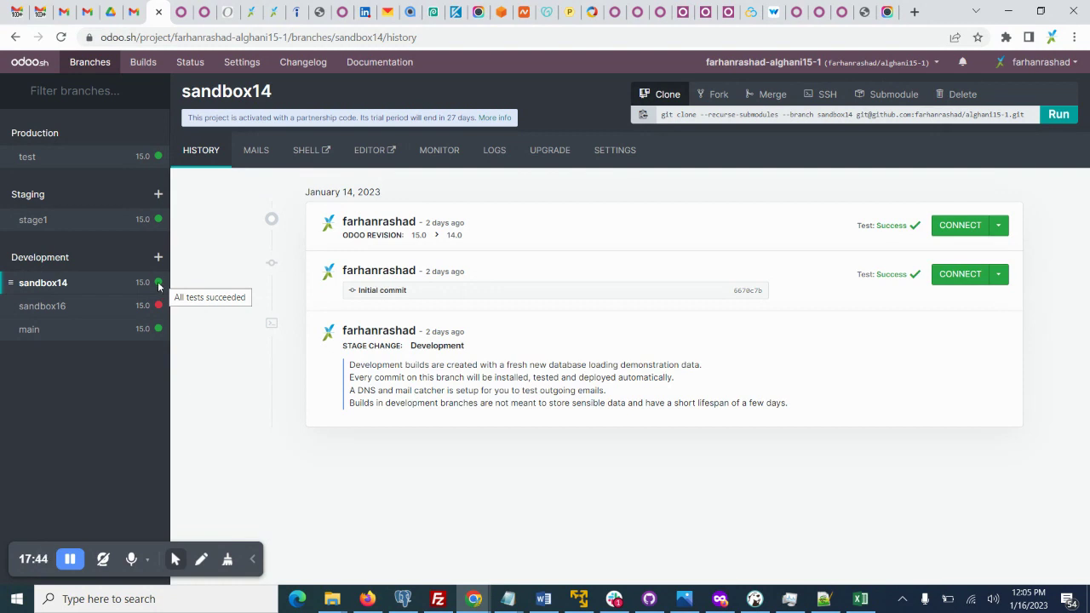
Return to sandbox16's build history and its failed 15.0→16.0 revision, then go to its branch settings.
{"action": "left_click", "coordinate": [34, 307]}
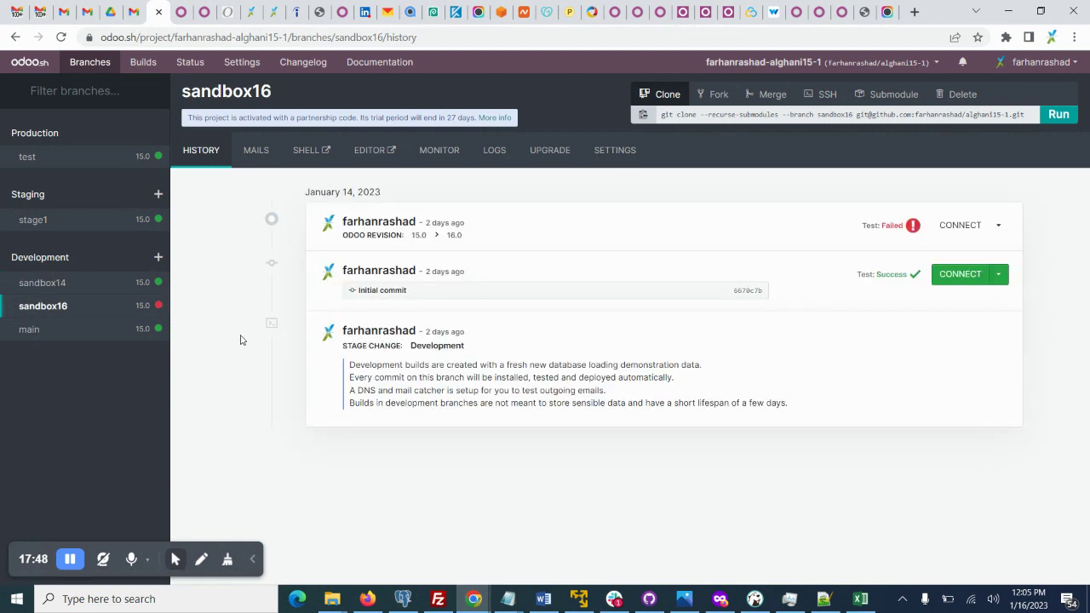
{"action": "mouse_move", "coordinate": [904, 238]}
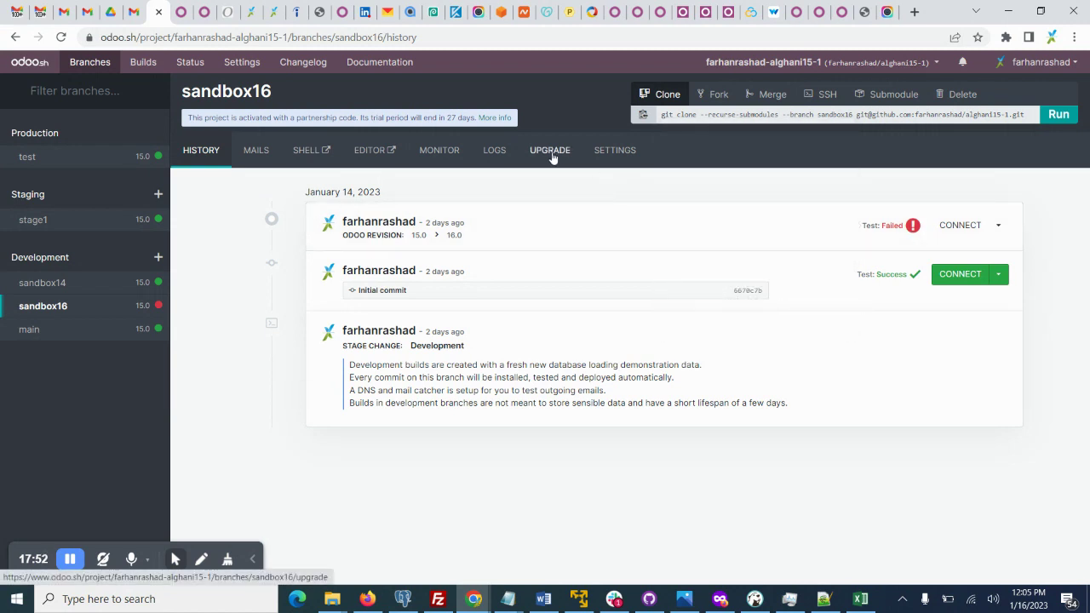
{"action": "double_click", "coordinate": [247, 92]}
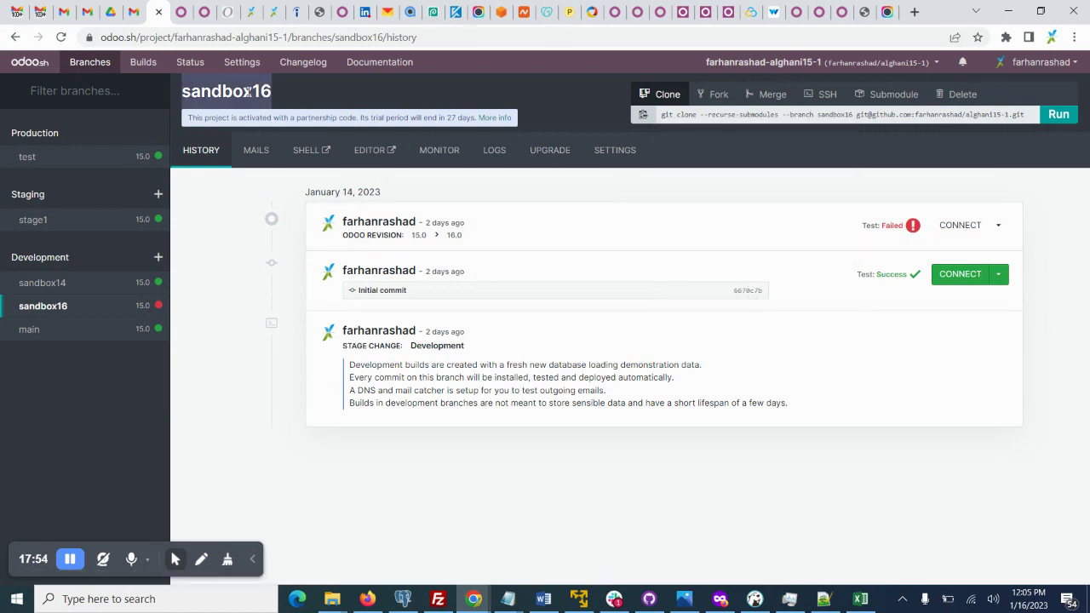
{"action": "left_click", "coordinate": [609, 153]}
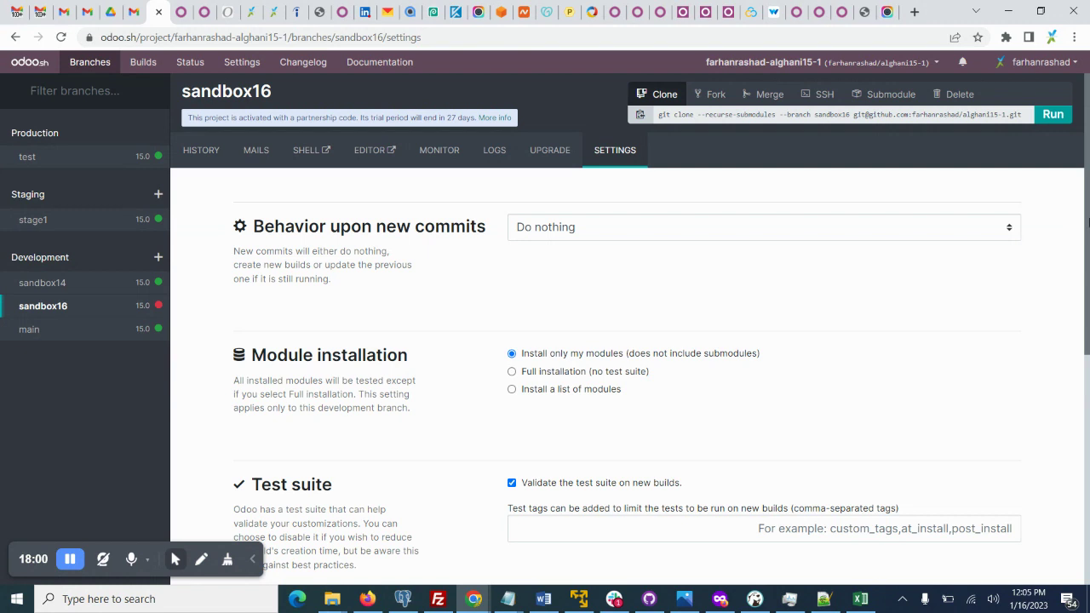
In sandbox16 settings, try 'Install a list of modules', then revert to 'Install only my modules'.
{"action": "left_click_drag", "start_coordinate": [1085, 194], "coordinate": [1088, 259]}
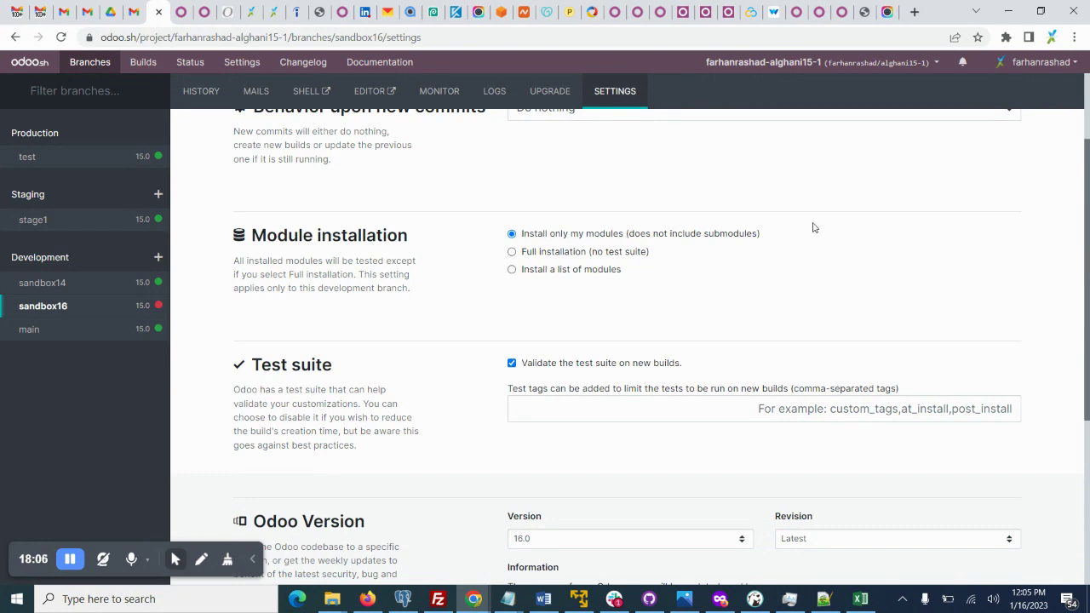
{"action": "left_click", "coordinate": [550, 271]}
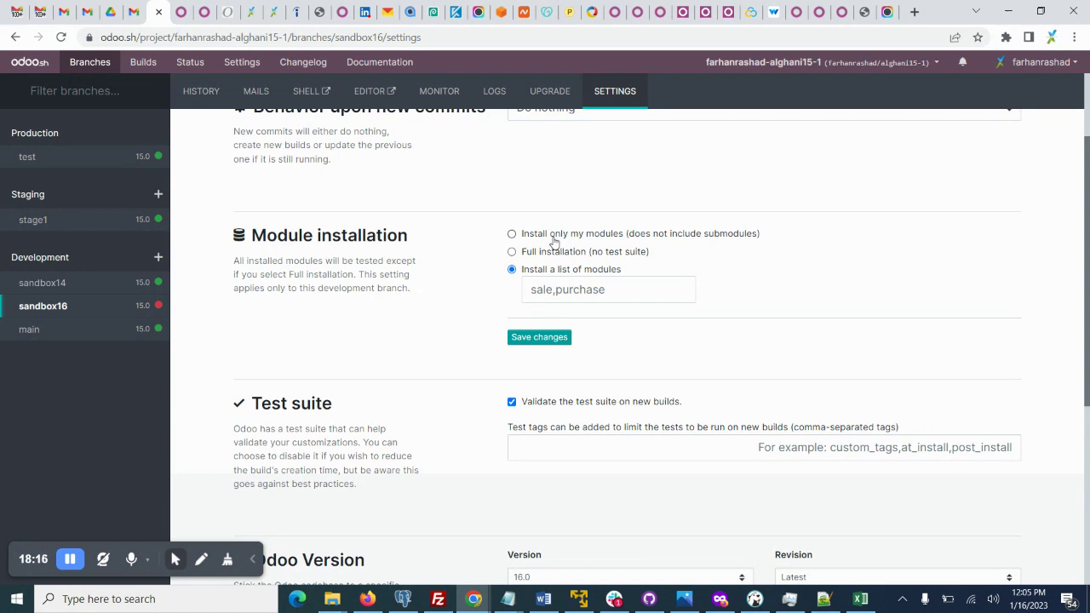
{"action": "left_click", "coordinate": [553, 237]}
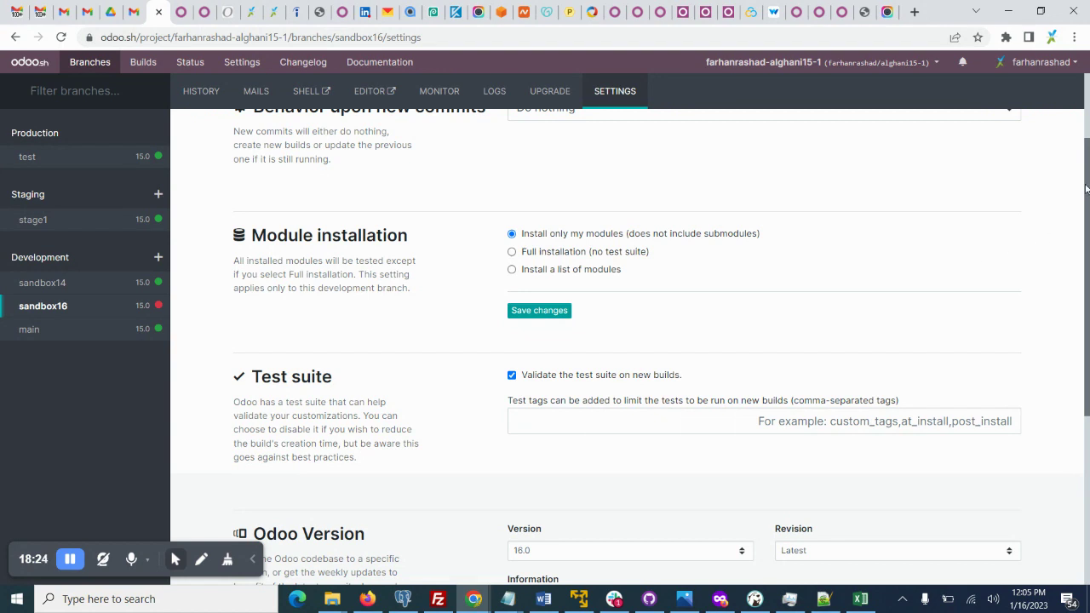
{"action": "left_click_drag", "start_coordinate": [1086, 188], "coordinate": [1088, 361]}
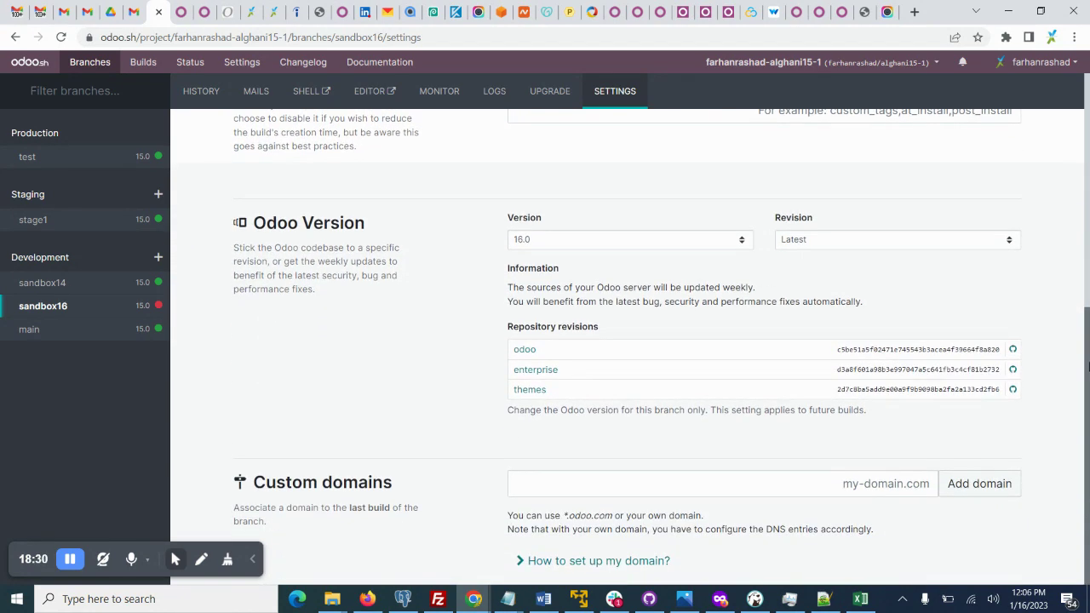
{"action": "left_click", "coordinate": [811, 246]}
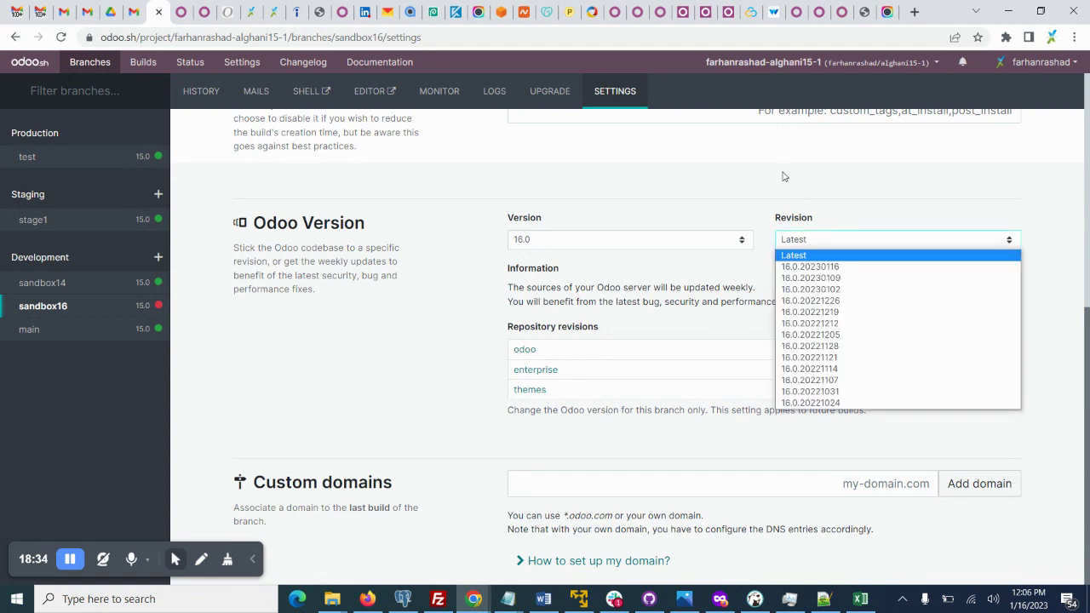
{"action": "left_click", "coordinate": [667, 168]}
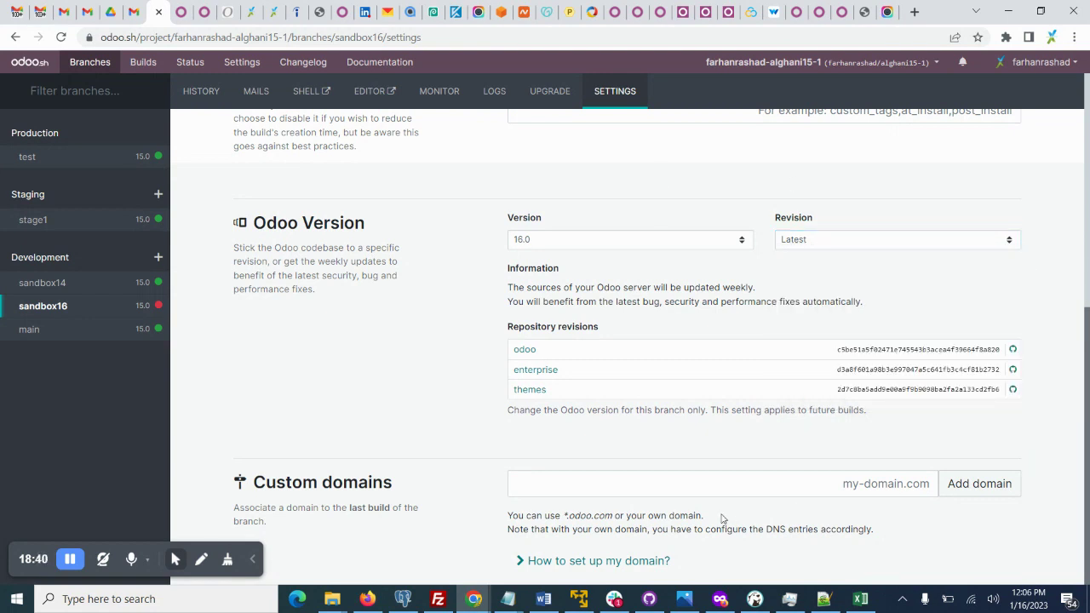
{"action": "left_click", "coordinate": [666, 478]}
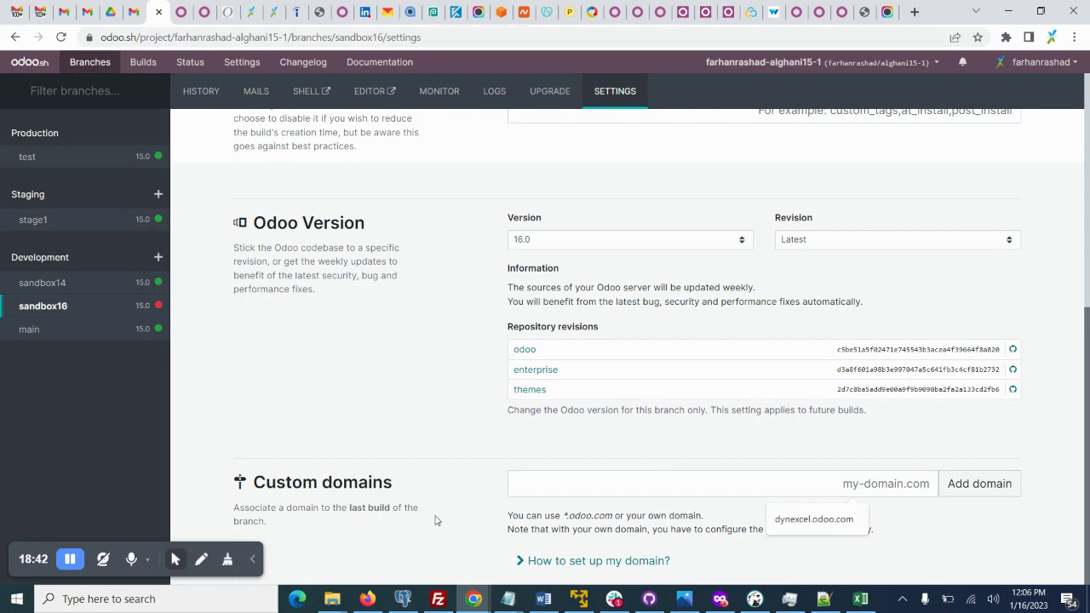
{"action": "left_click", "coordinate": [956, 534]}
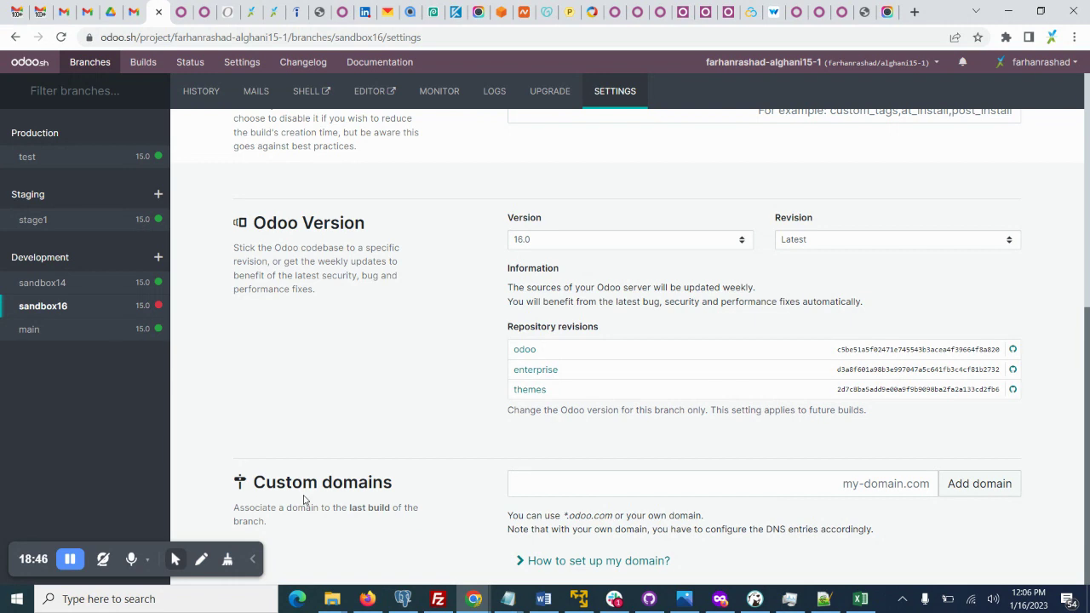
{"action": "triple_click", "coordinate": [355, 482]}
{"action": "left_click", "coordinate": [813, 494]}
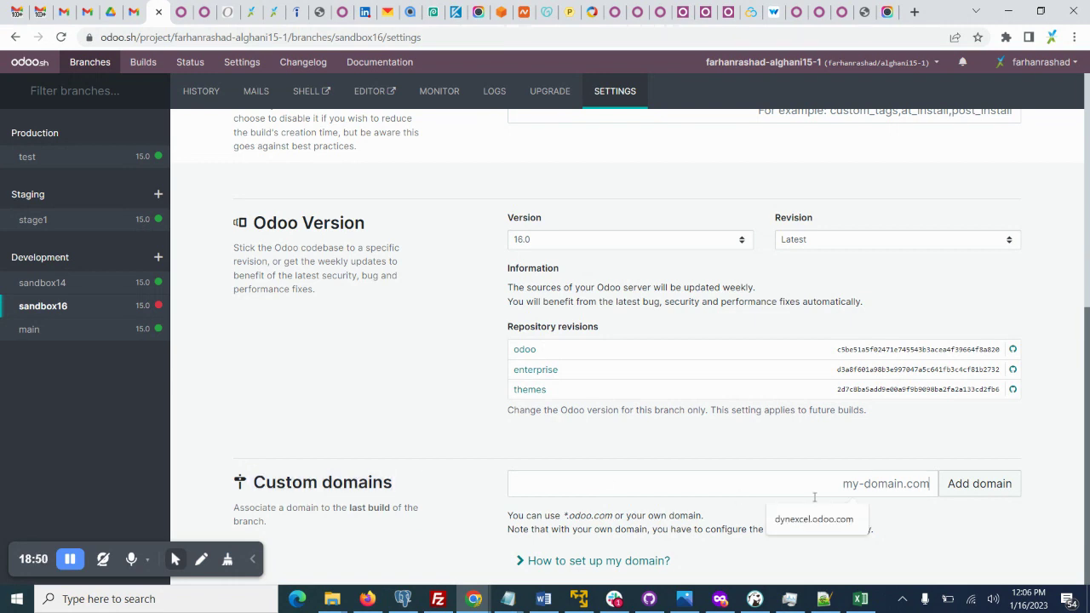
{"action": "left_click", "coordinate": [752, 430]}
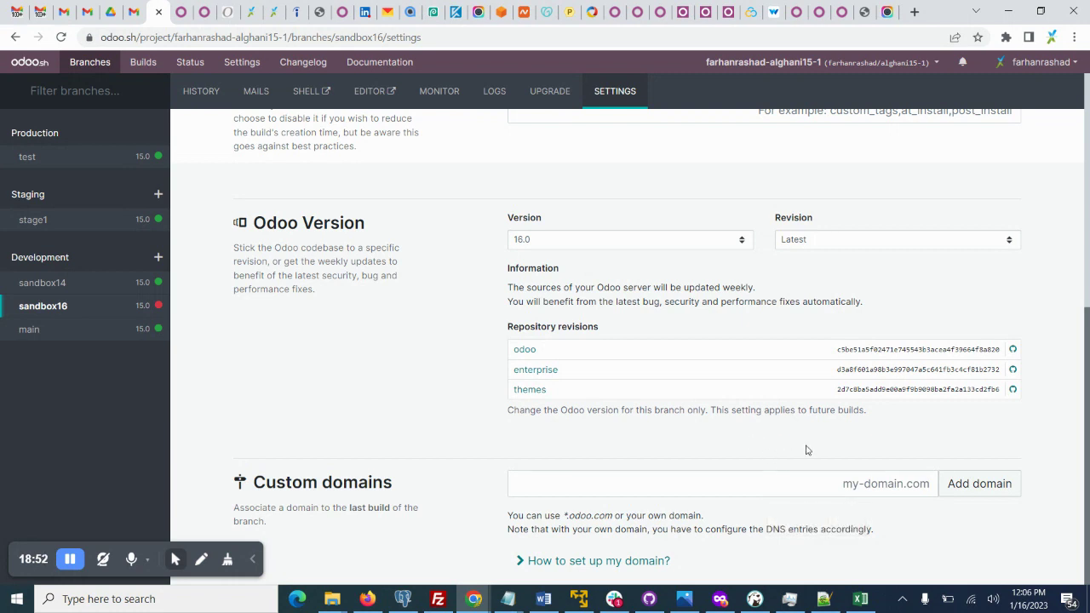
{"action": "left_click", "coordinate": [857, 481]}
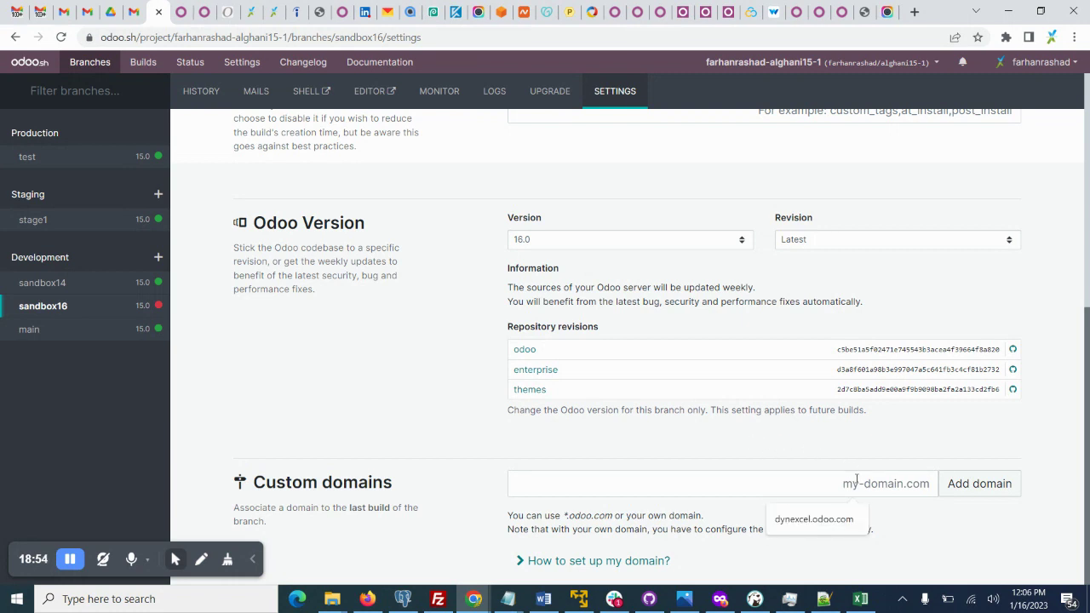
{"action": "left_click", "coordinate": [845, 452]}
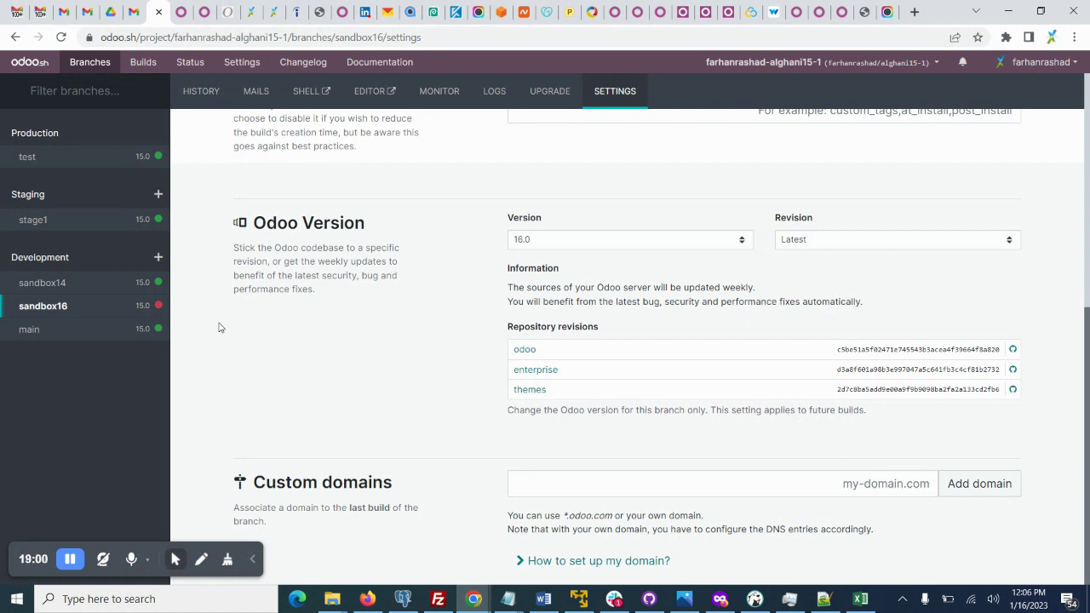
View sandbox16's Upgrade tab, noting upgrades apply only to production and staging branches.
{"action": "scroll", "coordinate": [584, 108], "scroll_direction": "up", "scroll_amount": 5}
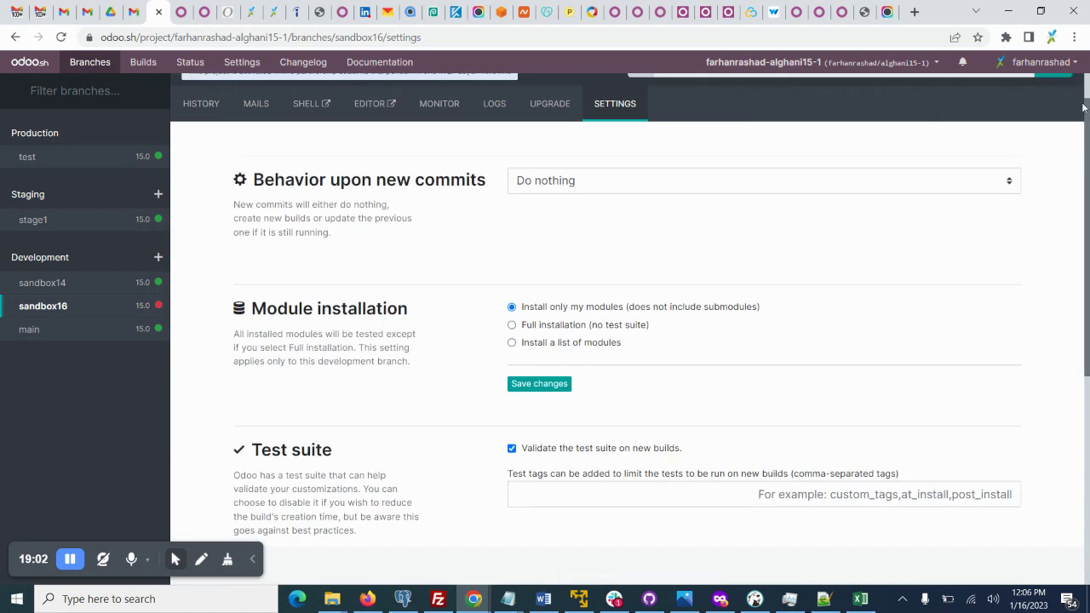
{"action": "left_click", "coordinate": [550, 152]}
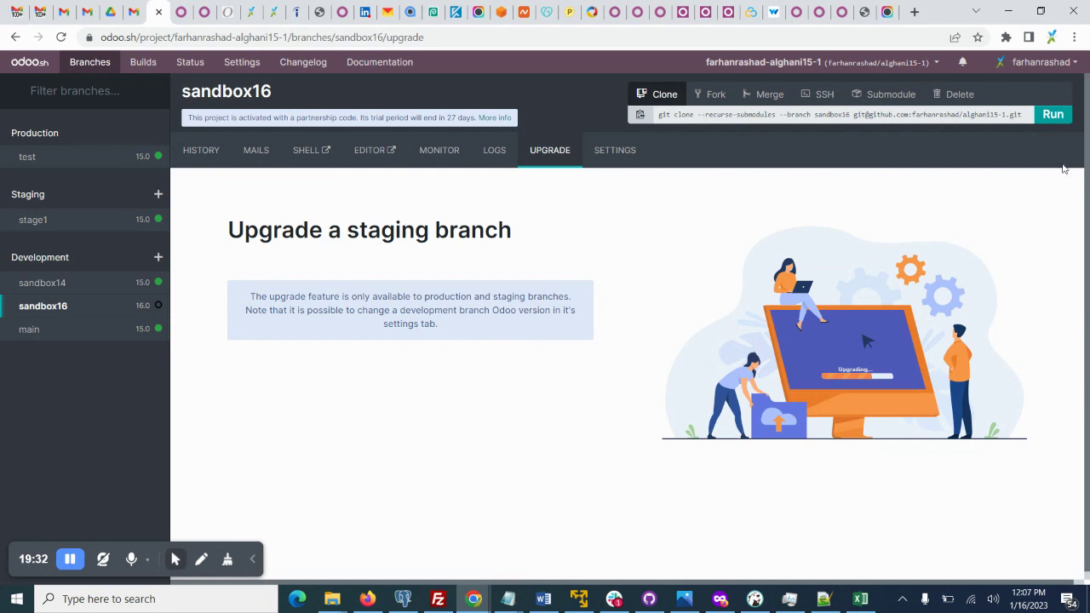
{"action": "left_click_drag", "start_coordinate": [1088, 113], "coordinate": [1088, 265]}
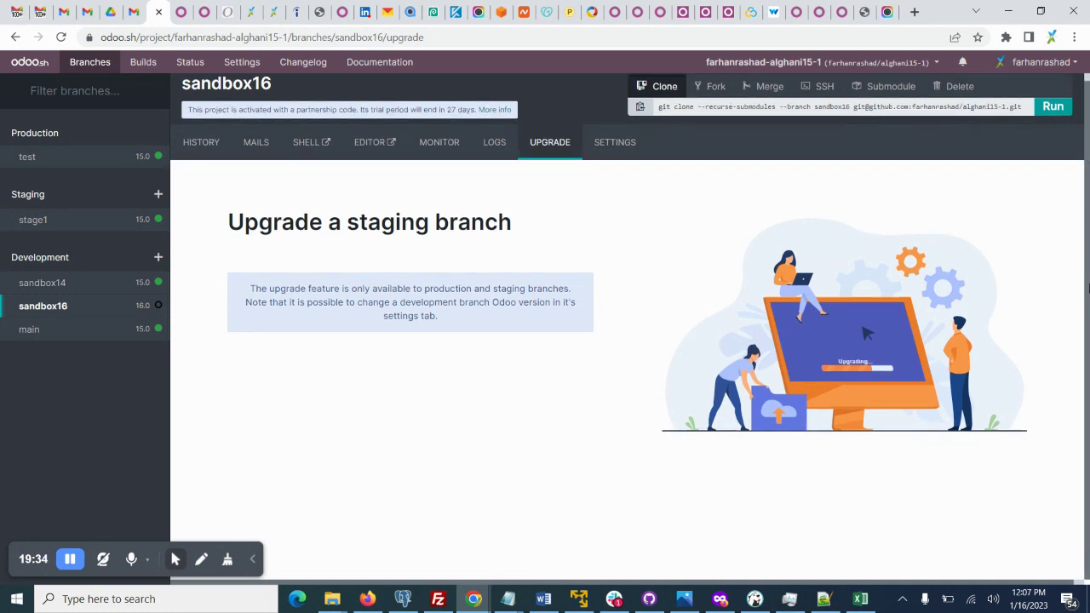